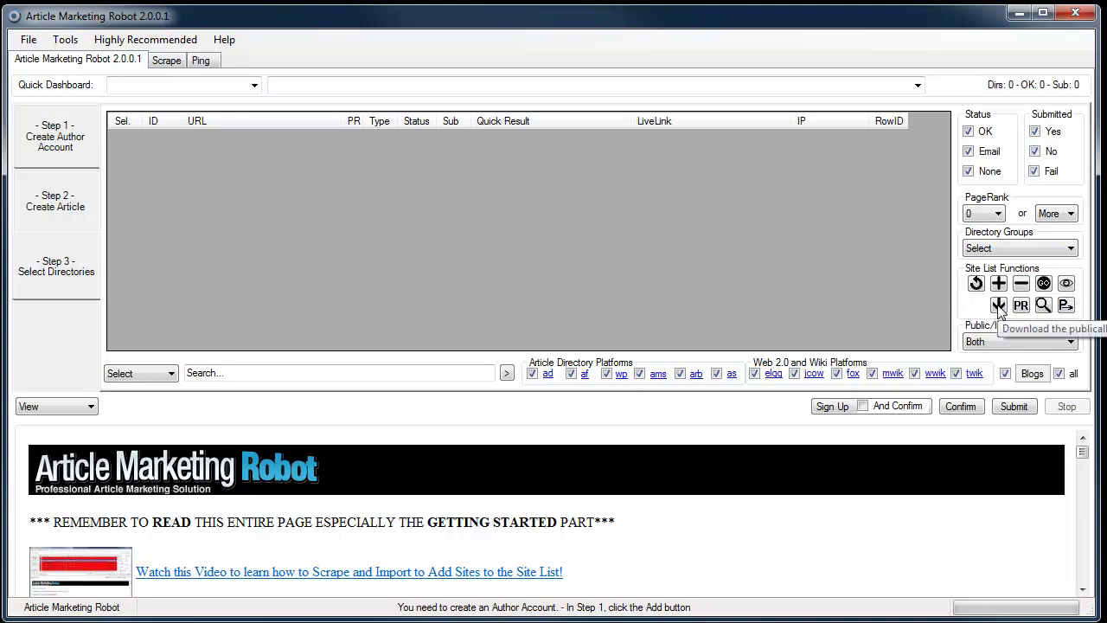
Step: Download and import the public site lists, then refresh to show all 1572 directories
click(999, 305)
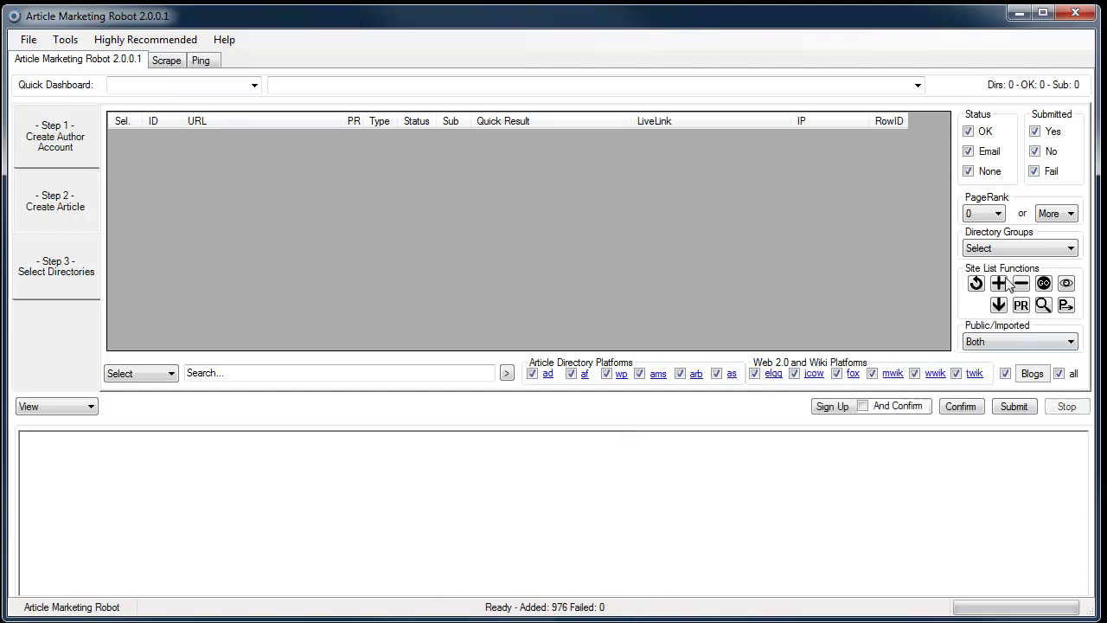
click(977, 286)
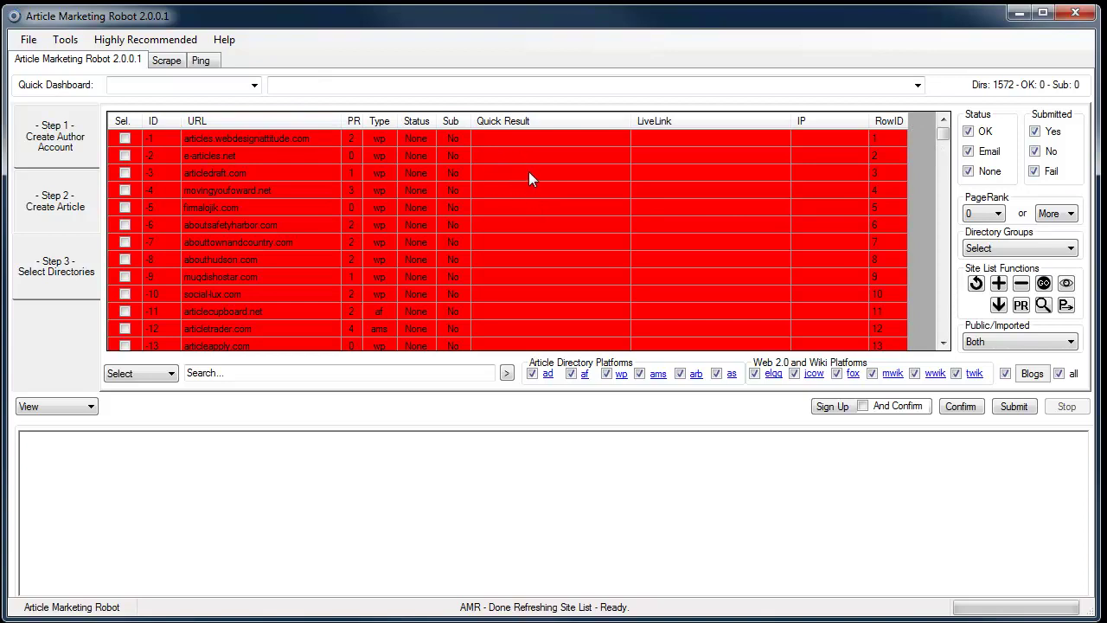
Step: Remove five directories, from articles.webdesignattitude.com through aboutsafetyharbor.com, and refresh the list to 1567 sites
click(555, 143)
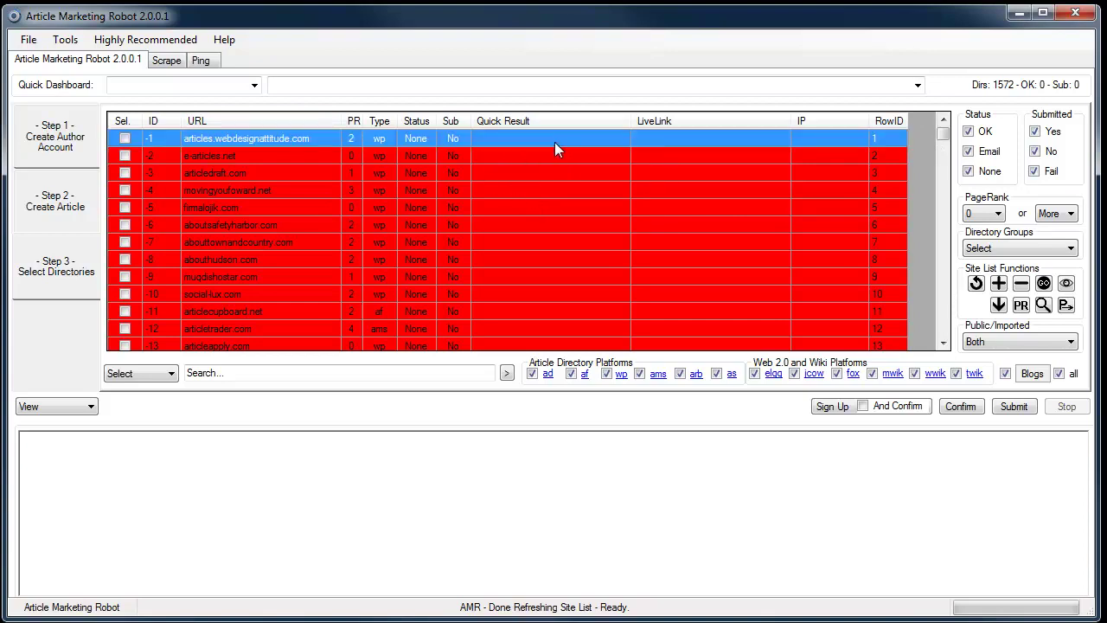
shift+click(523, 175)
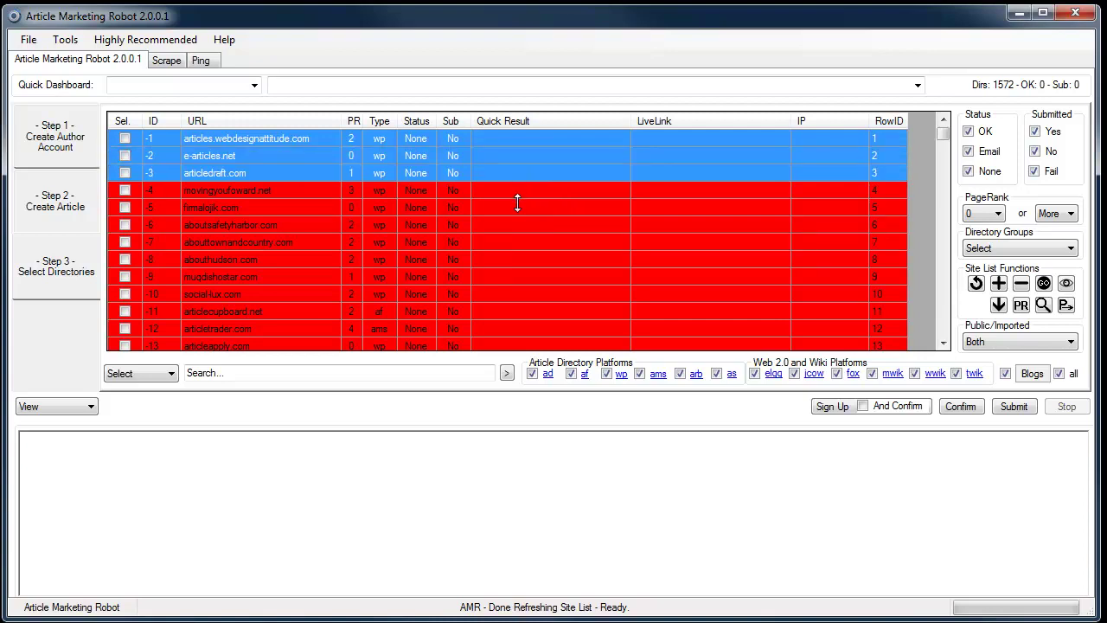
ctrl+click(517, 208)
ctrl+click(513, 226)
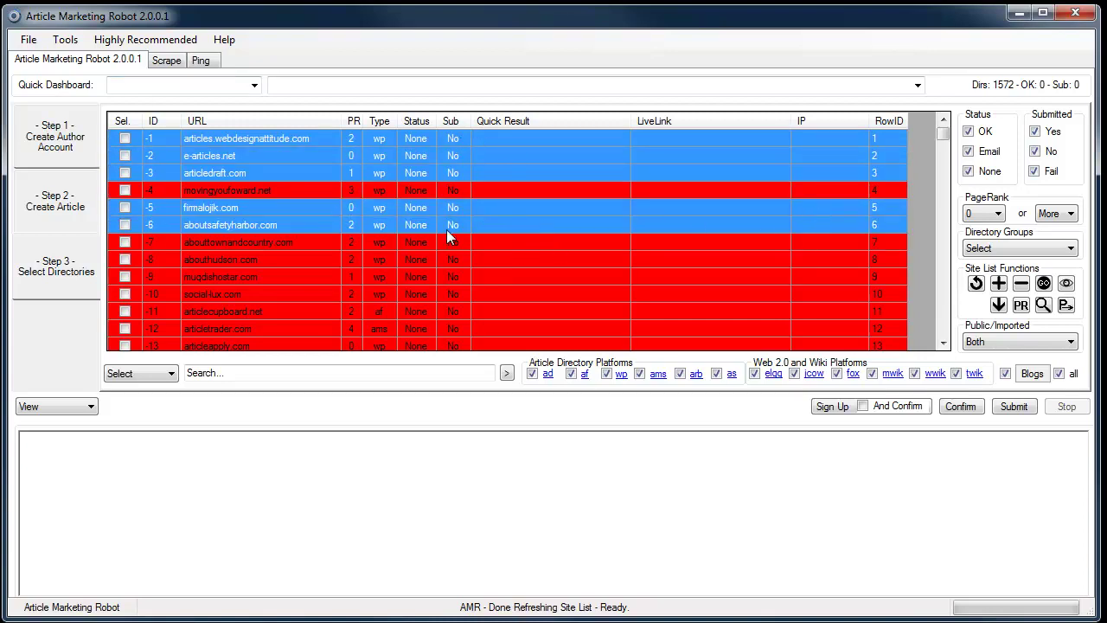
click(1021, 285)
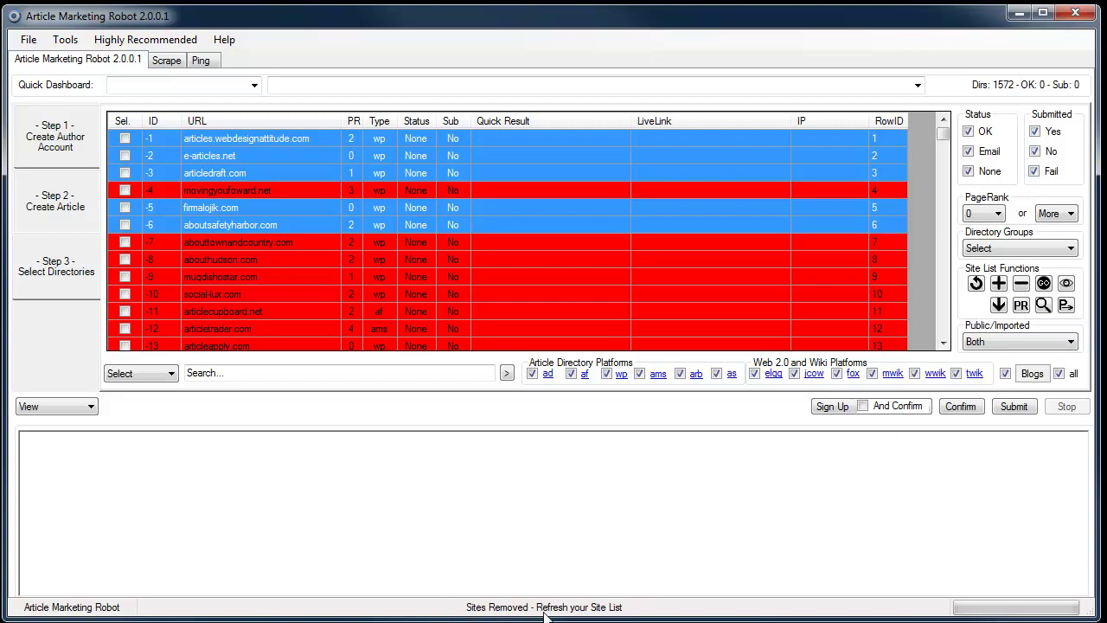
click(976, 283)
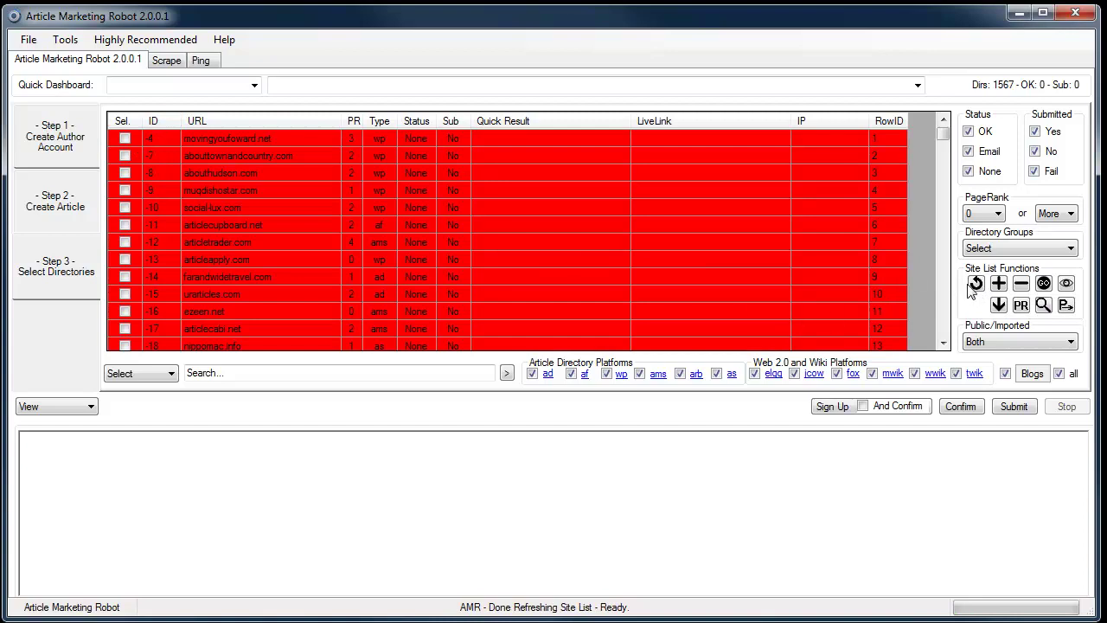
Step: Check for new site lists, dismiss the Nothing New message, and open the File menu
click(998, 307)
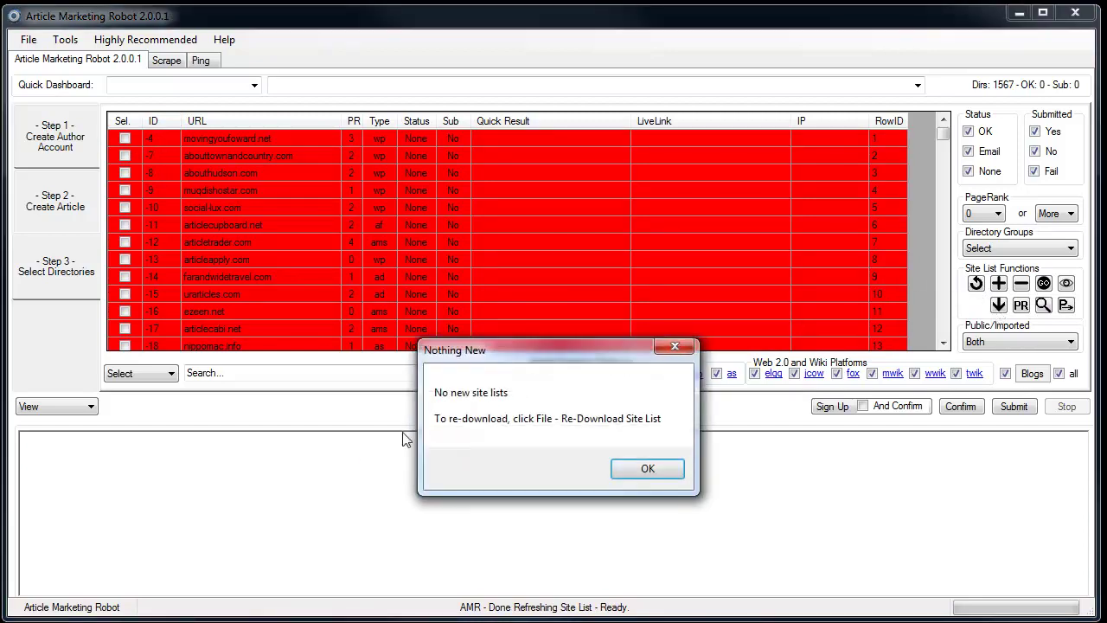
click(645, 469)
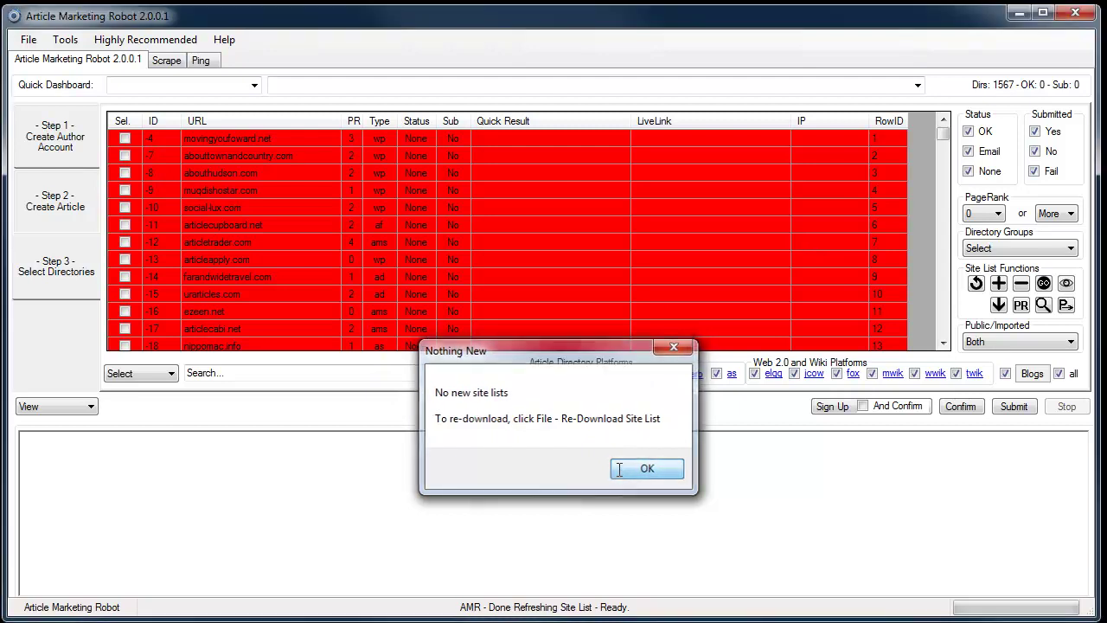
click(646, 468)
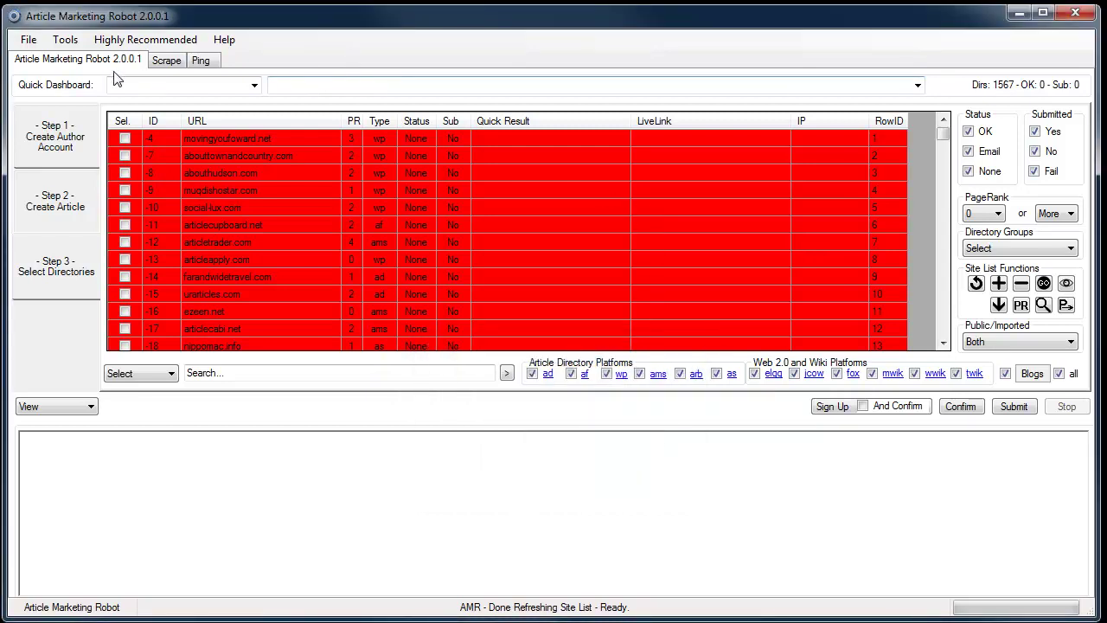
click(31, 41)
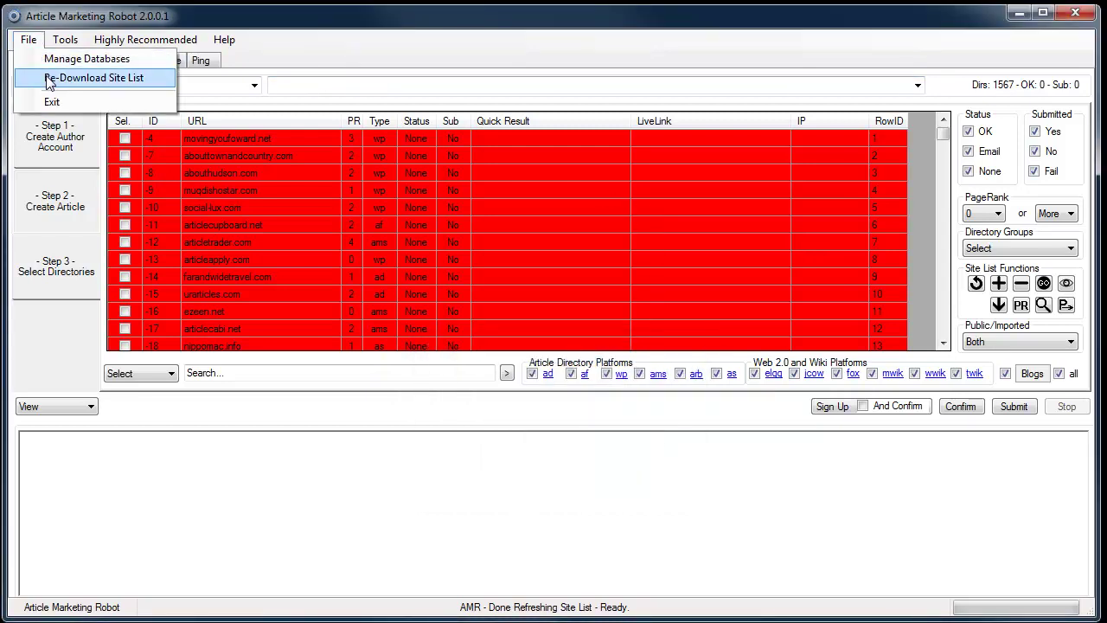
Step: Re-download the site list, confirming deletion, to restore 1572 directories, then open Step 1 - Create Author Account
click(46, 78)
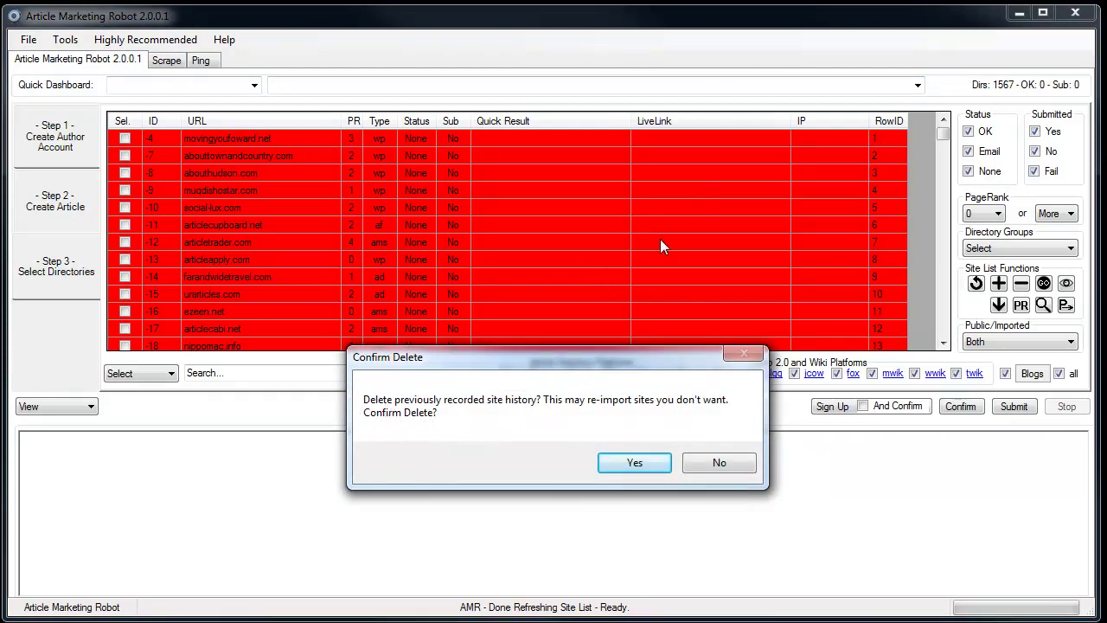
drag(530, 368, 430, 140)
click(524, 233)
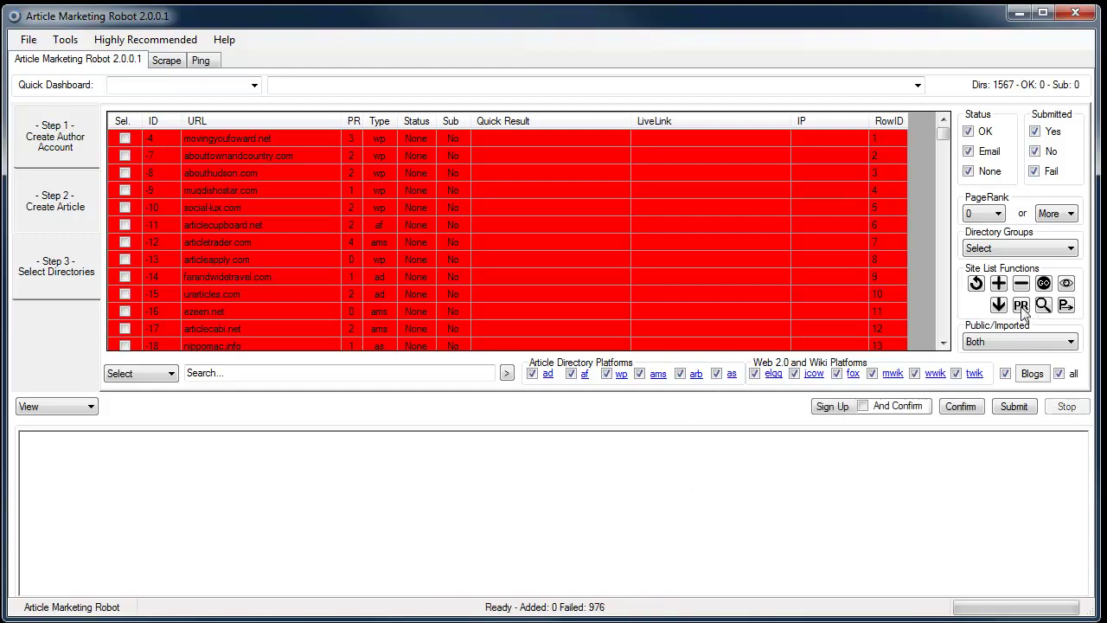
drag(943, 135, 915, 139)
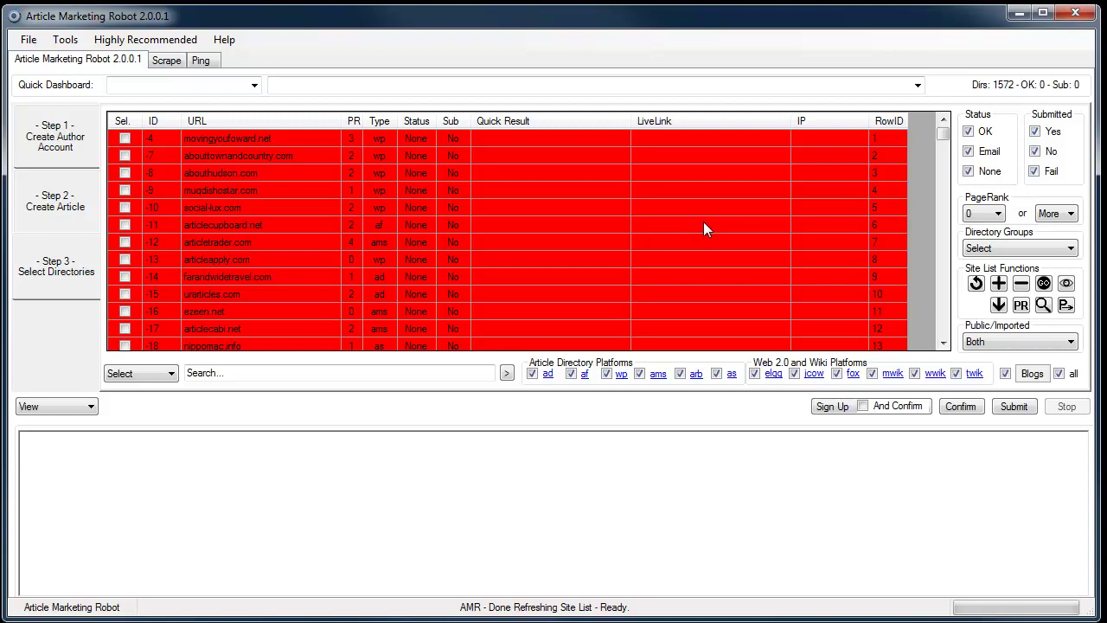
click(67, 147)
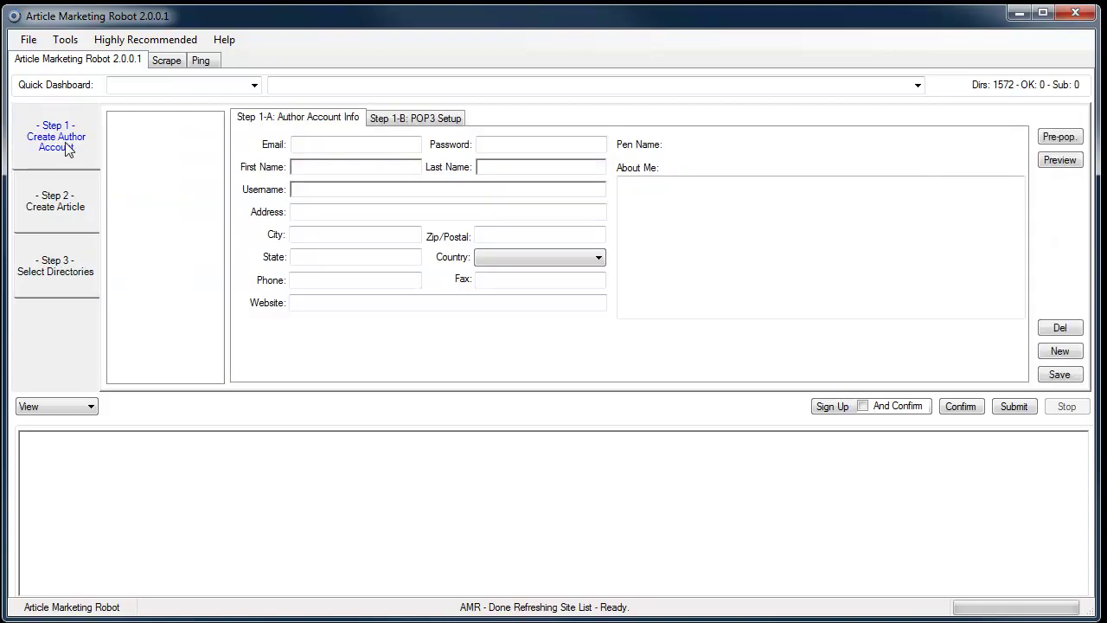
Step: Focus the author form's Email field, then move the Firefox Google Canada window toward the top-left
click(308, 149)
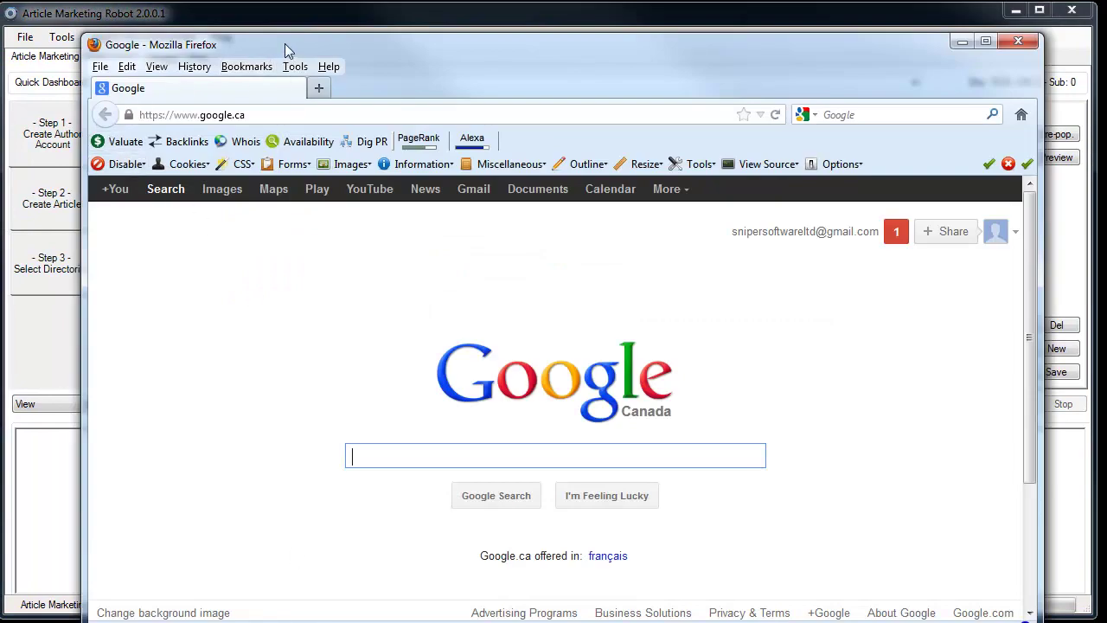
drag(285, 44, 204, 9)
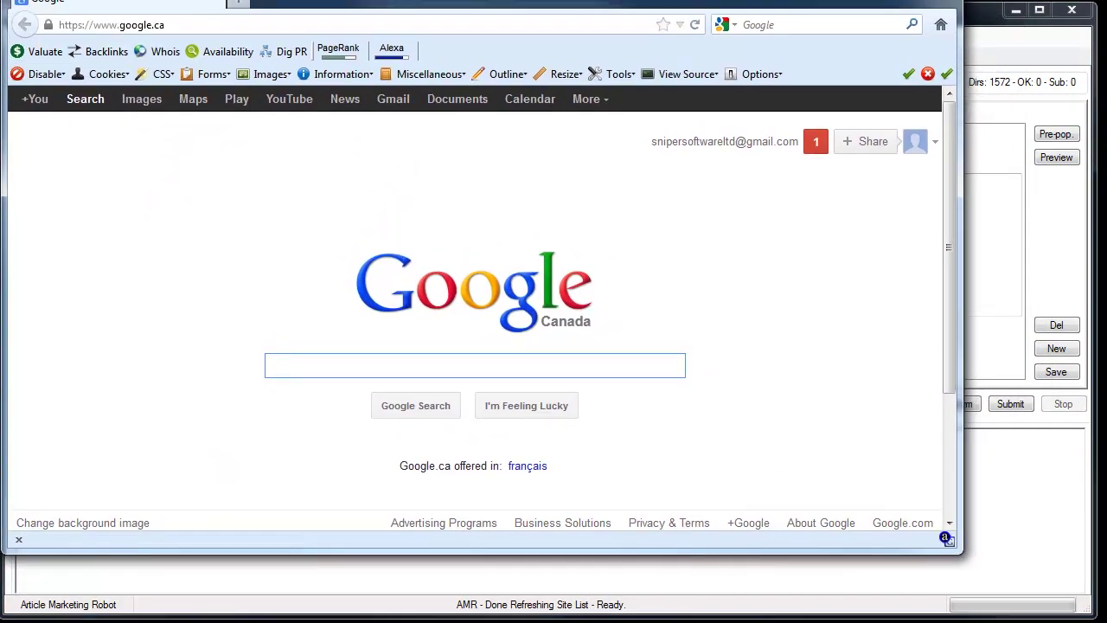
Step: Widen and lengthen the Firefox window to nearly full screen, then select the address-bar URL
drag(951, 543, 1093, 600)
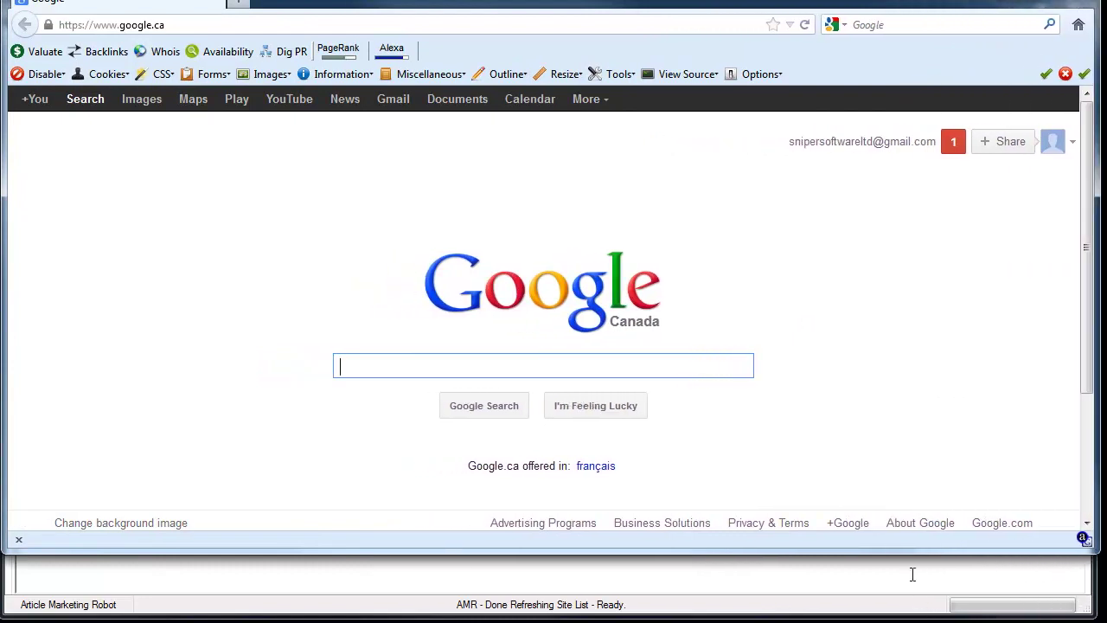
drag(902, 548, 902, 603)
click(208, 23)
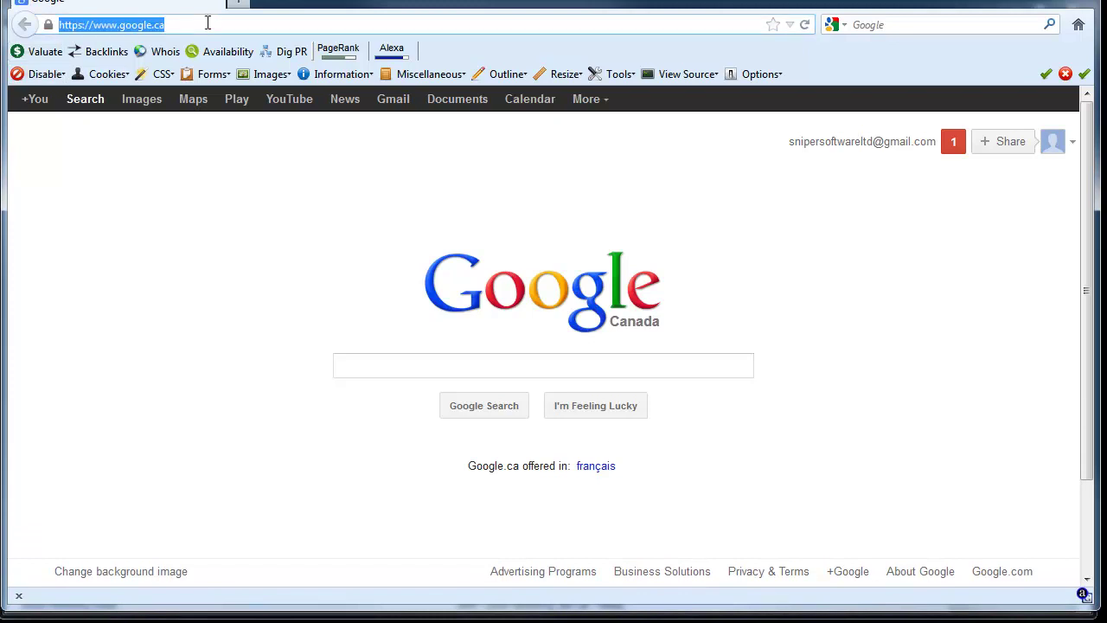
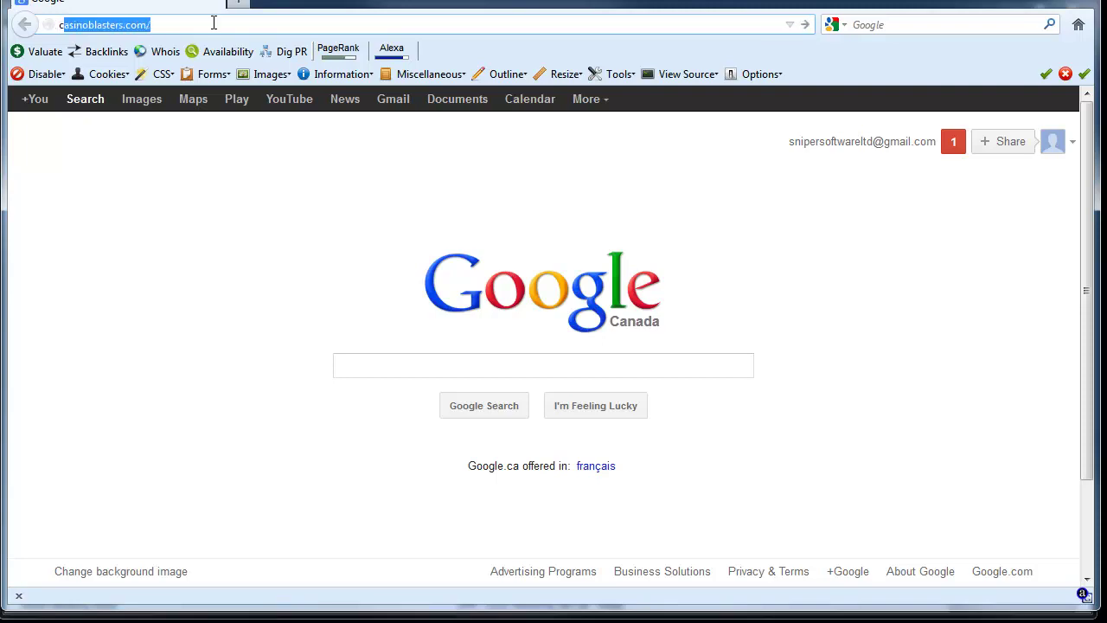
Step: Log in to the HostGator cPanel and open Email Accounts under the Mail section
key(Return)
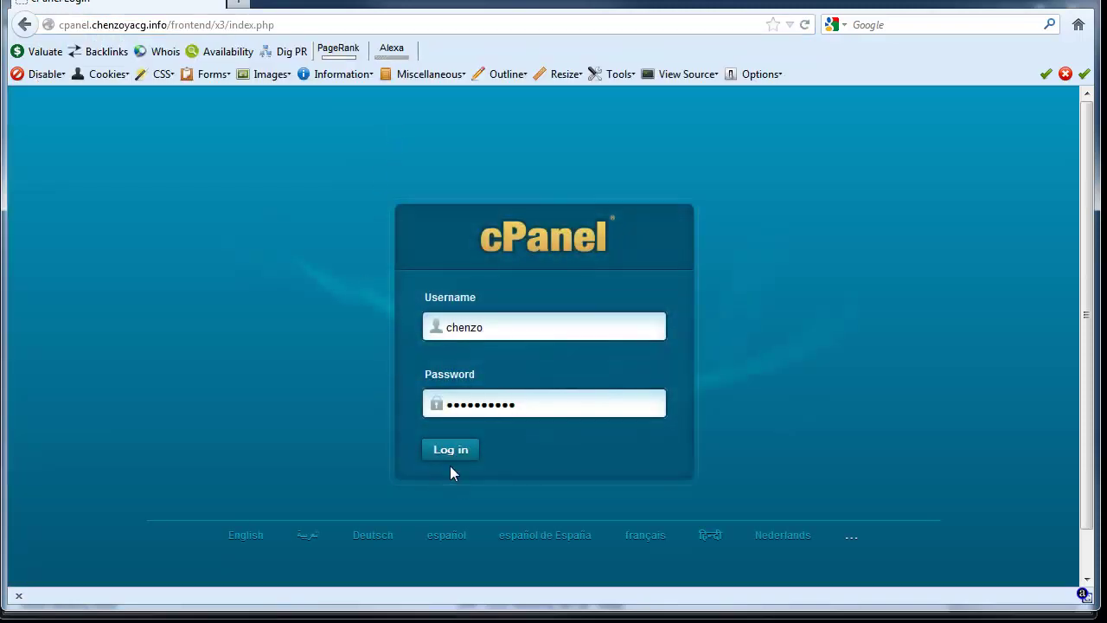
click(446, 455)
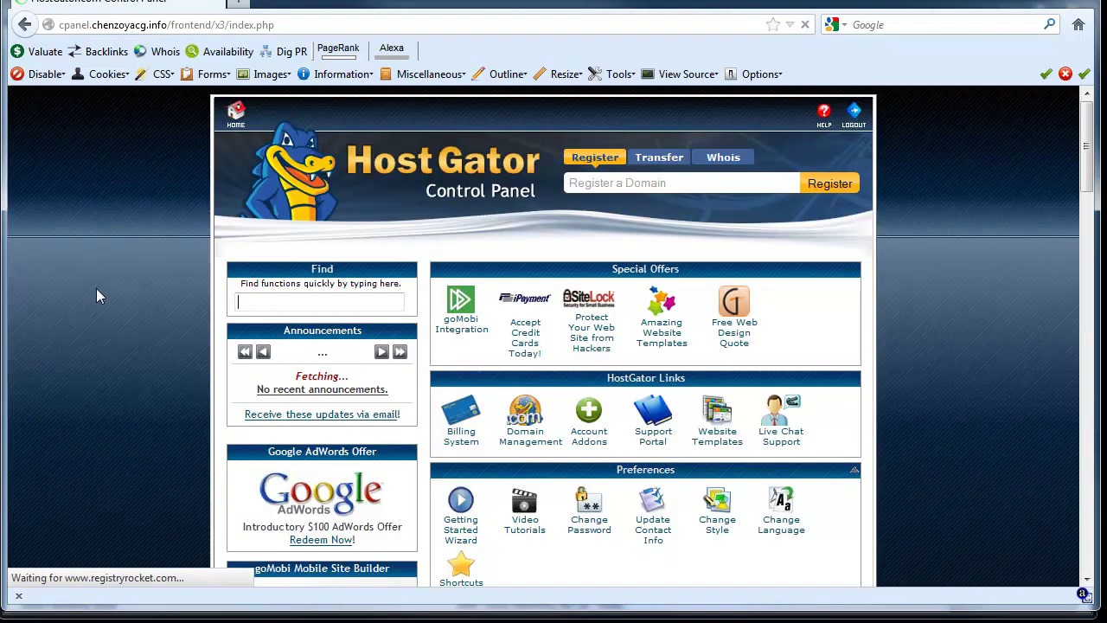
scroll(98, 294, down, 7)
scroll(100, 292, up, 2)
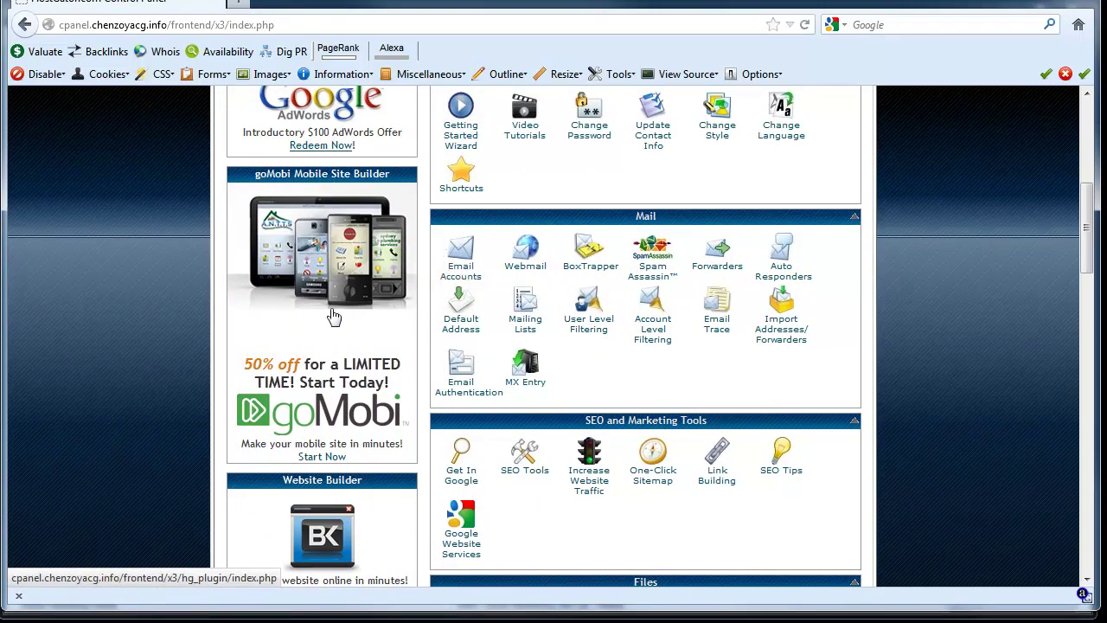
scroll(165, 519, up, 5)
scroll(109, 403, down, 4)
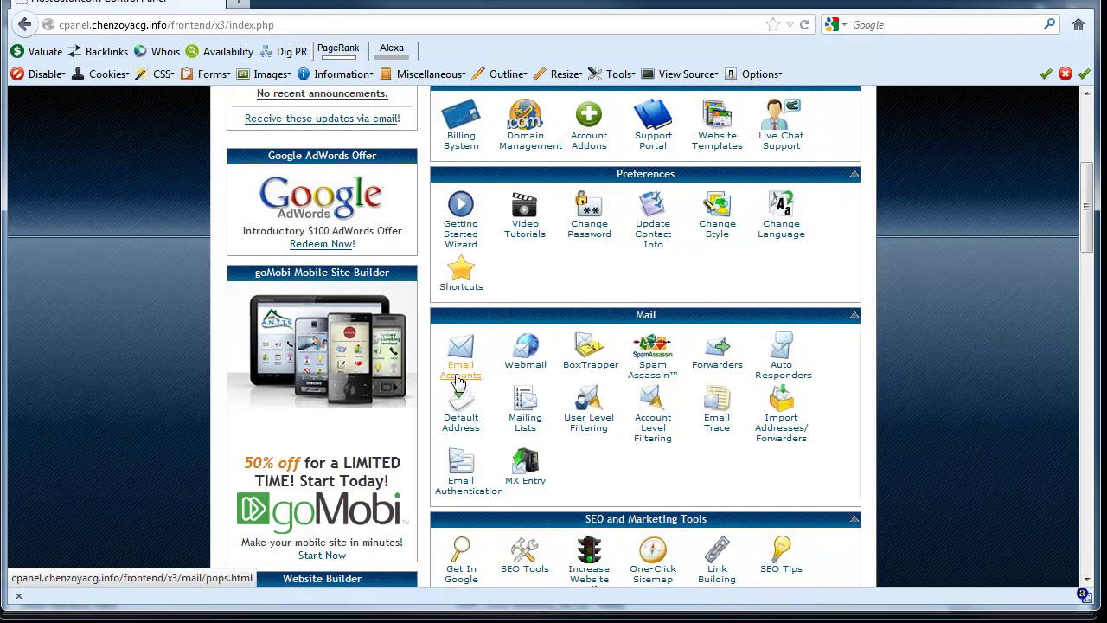
click(458, 370)
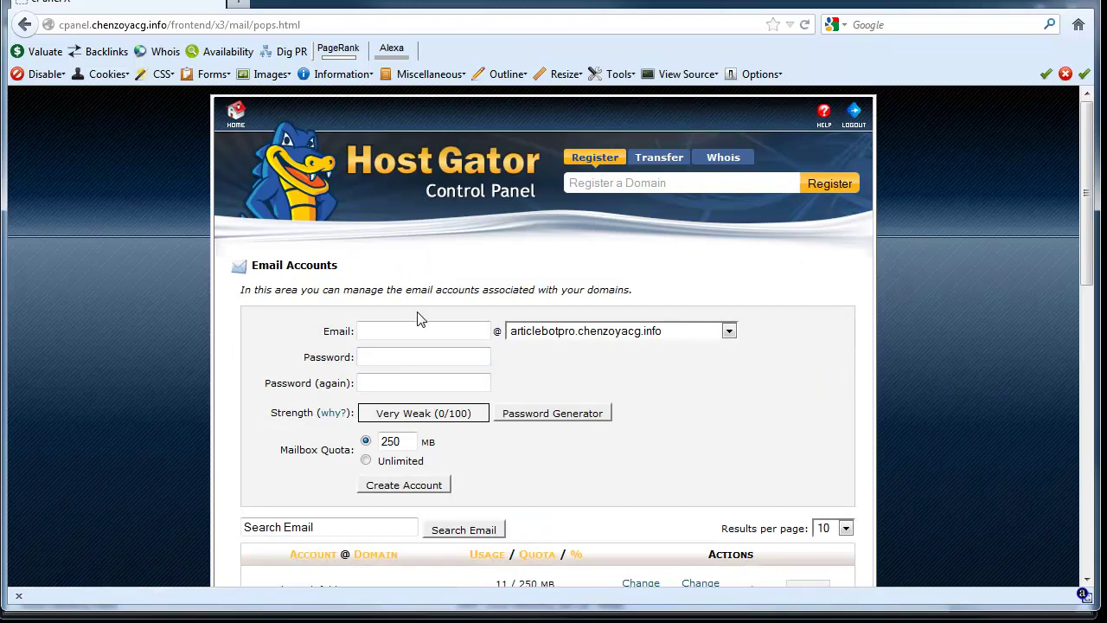
Step: Enter the new mailbox name and select the infoblasters.com domain
click(410, 333)
text(o)
key(BackSpace)
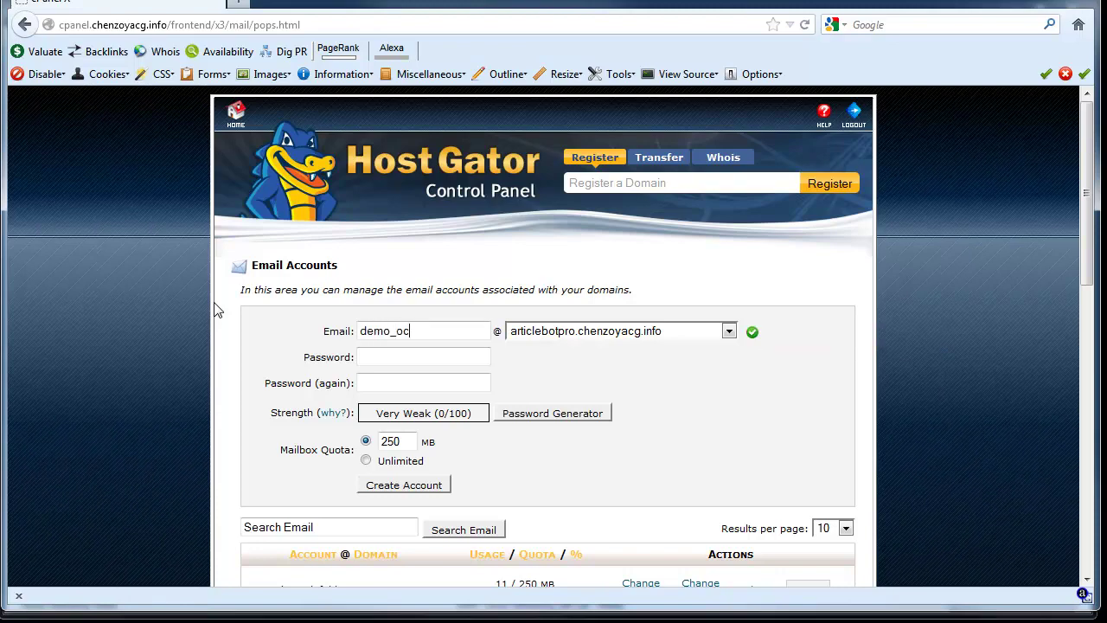
key(Tab)
key(i)
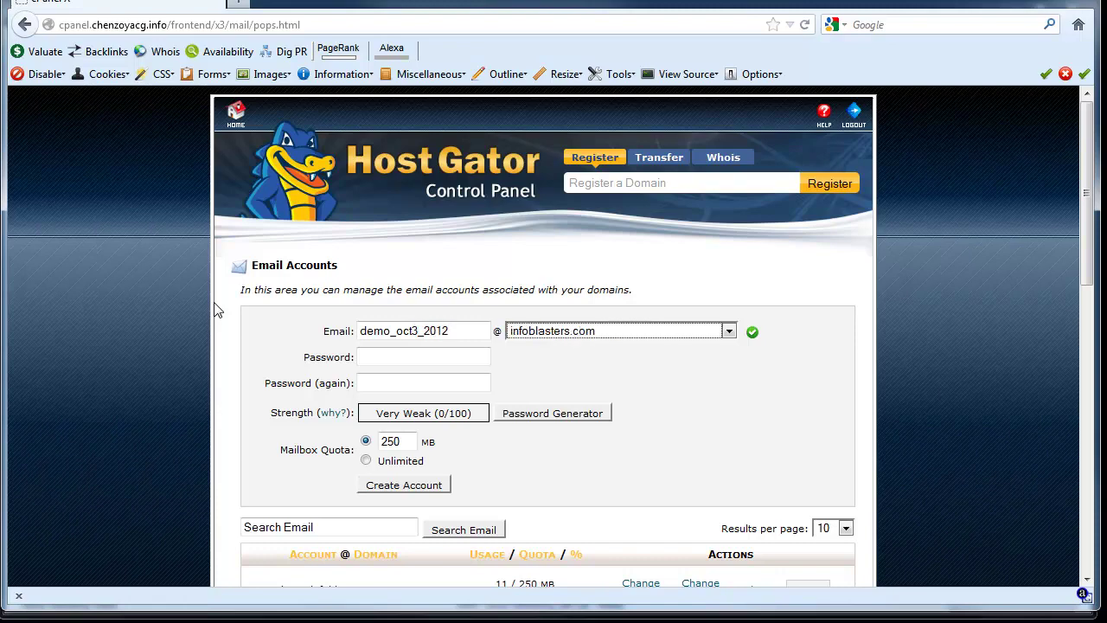
Step: Set the mailbox password and create the email account
key(Tab)
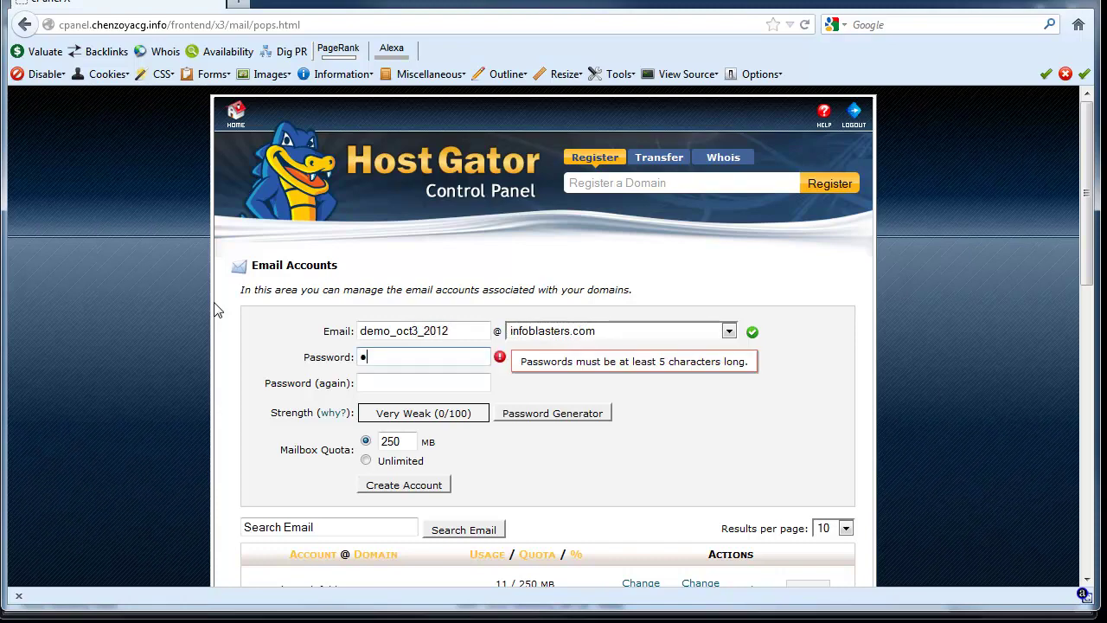
key(Tab)
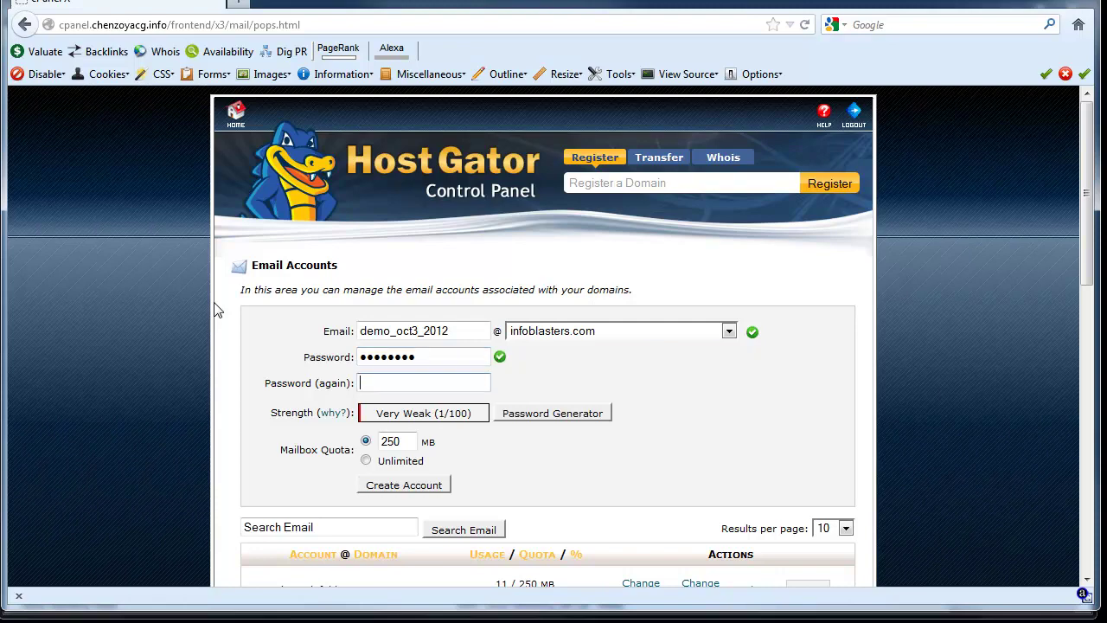
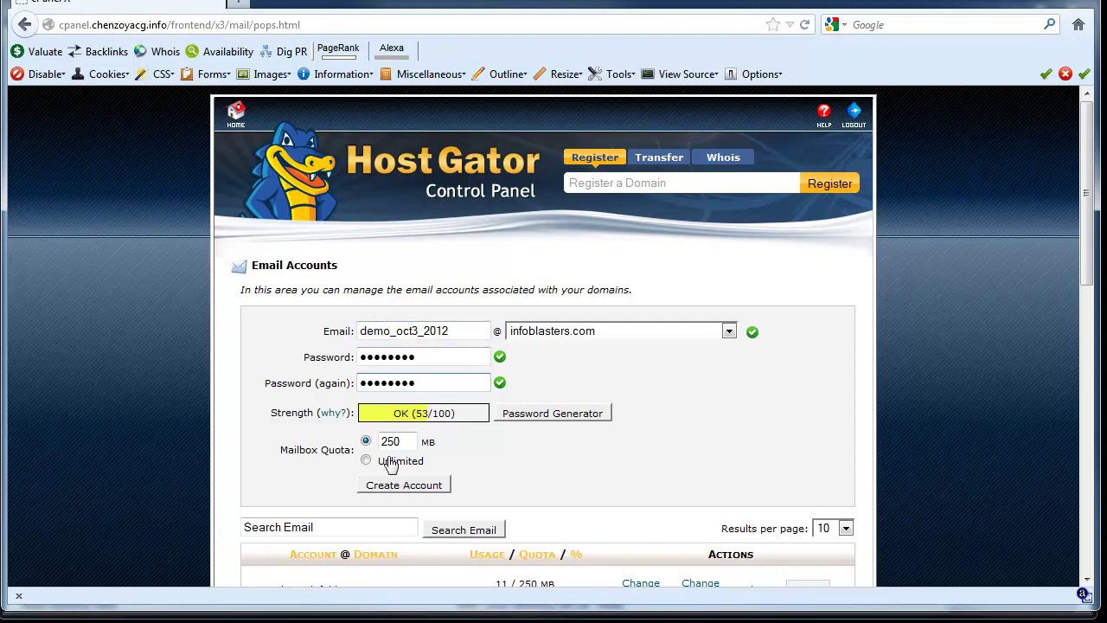
click(382, 486)
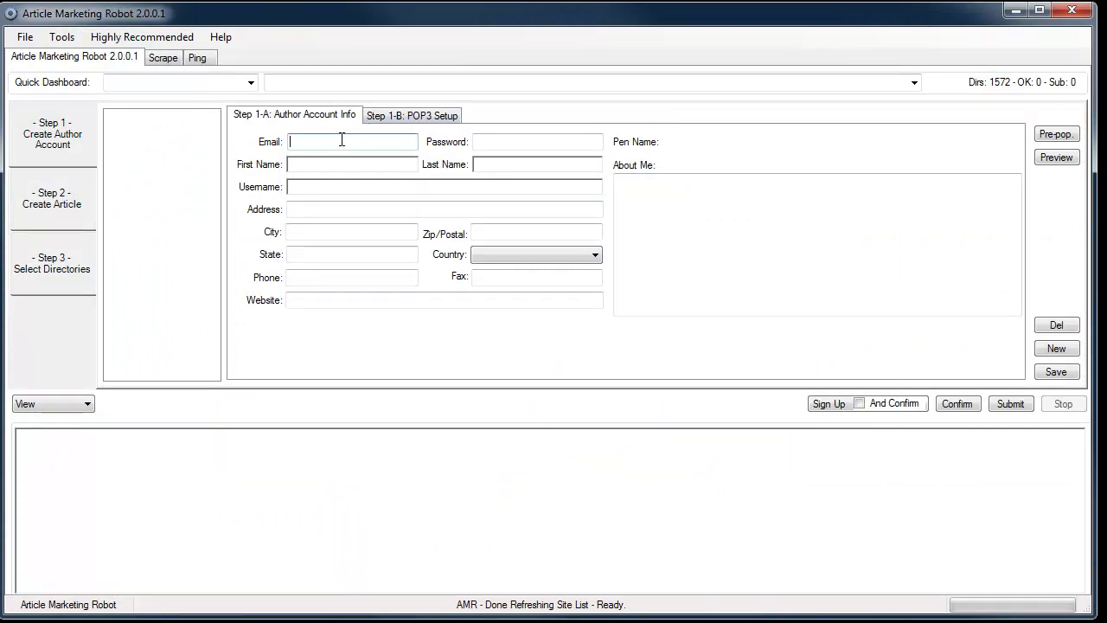
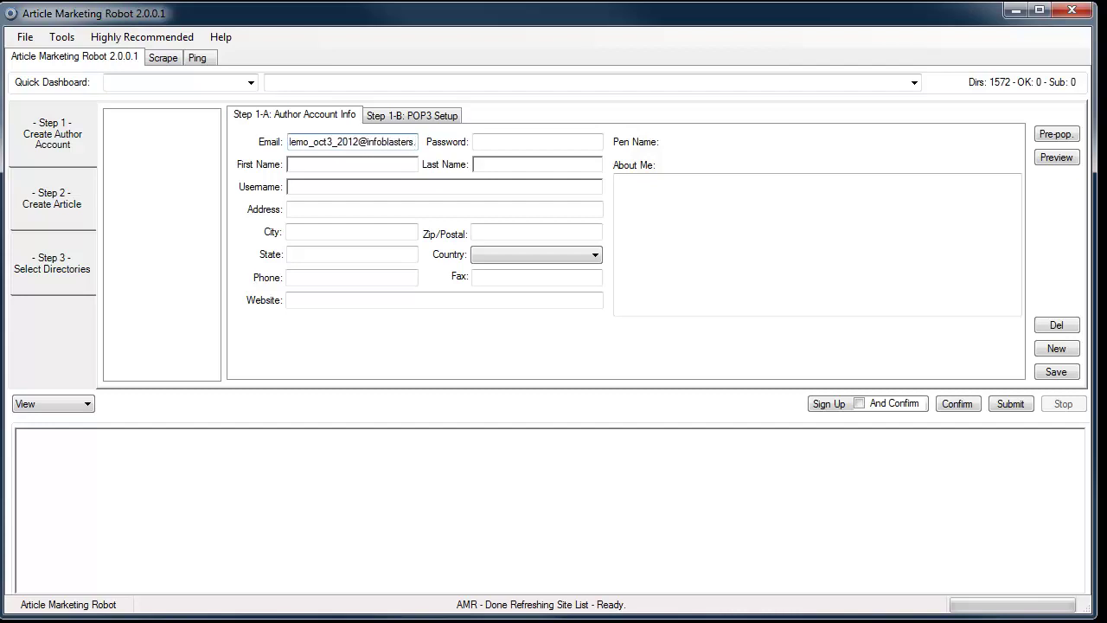
Step: Enter the new infoblasters.com mailbox address as the author Email and type the account password
key(Tab)
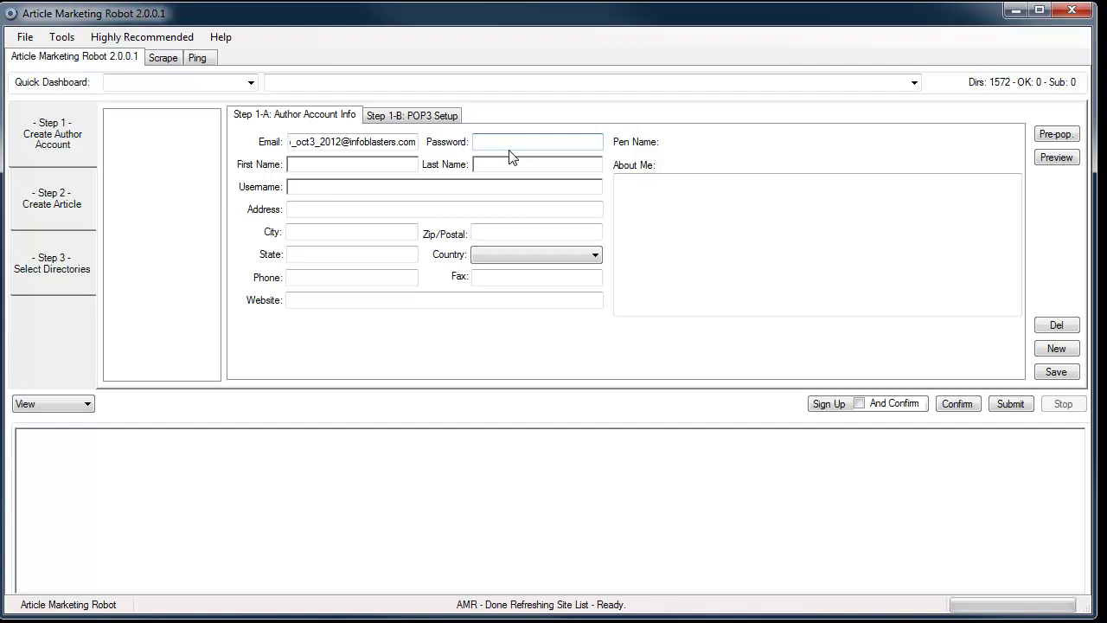
click(510, 146)
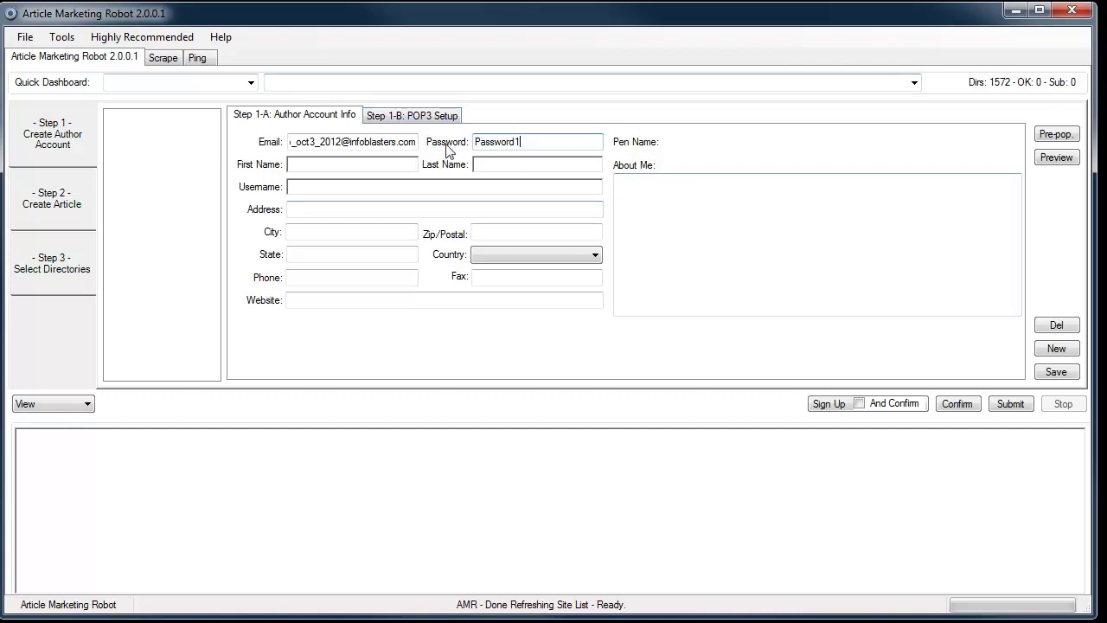
mouse_move(531, 141)
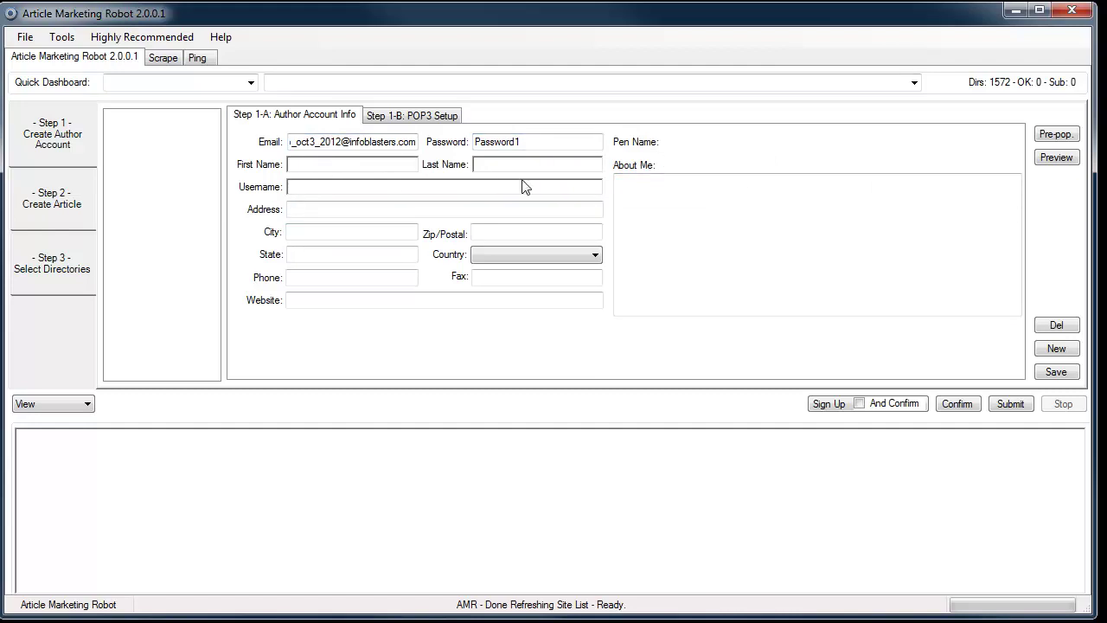
click(307, 189)
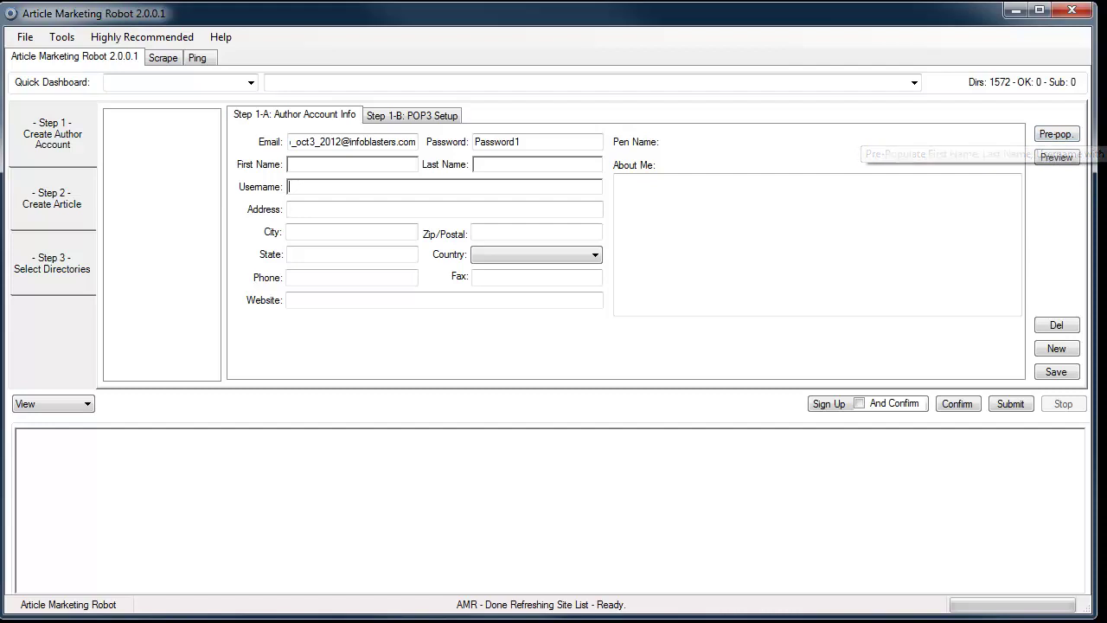
click(1047, 137)
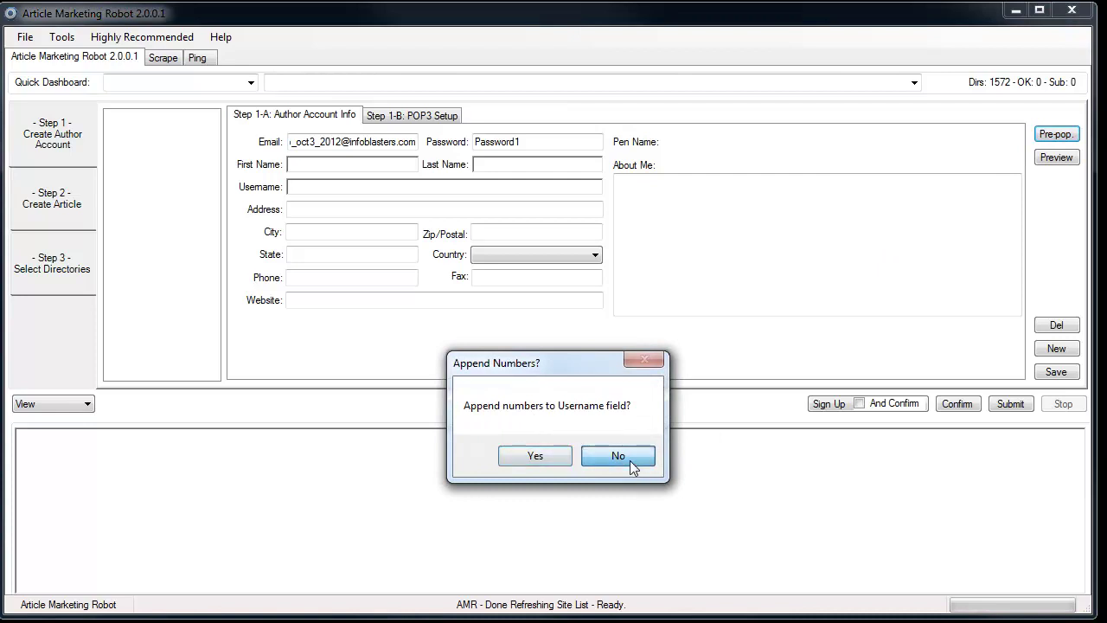
click(629, 460)
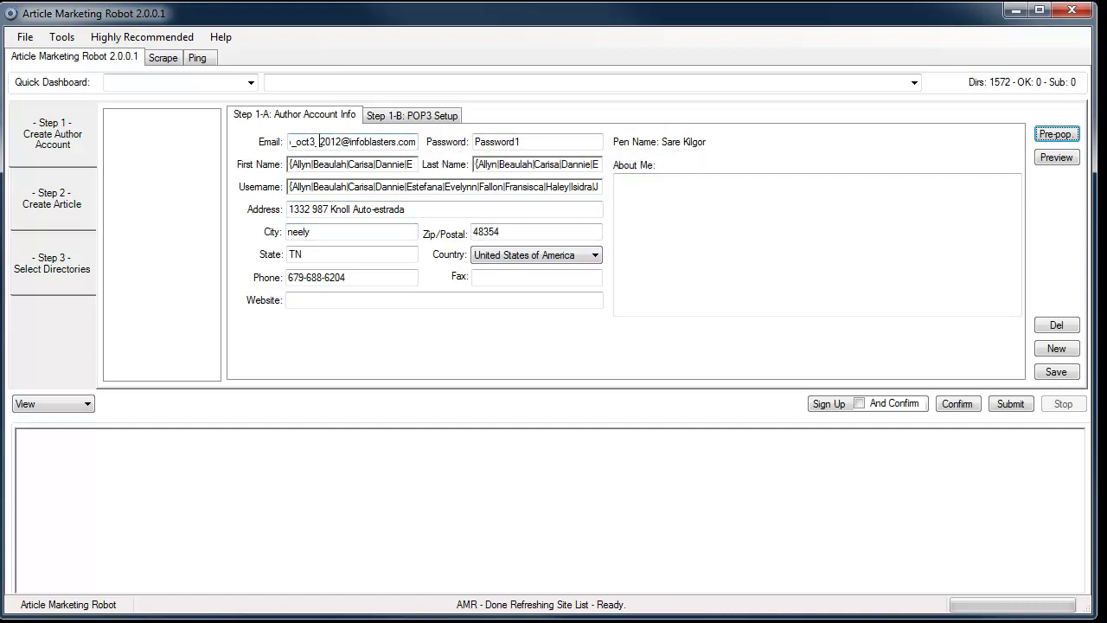
click(338, 302)
text(http://)
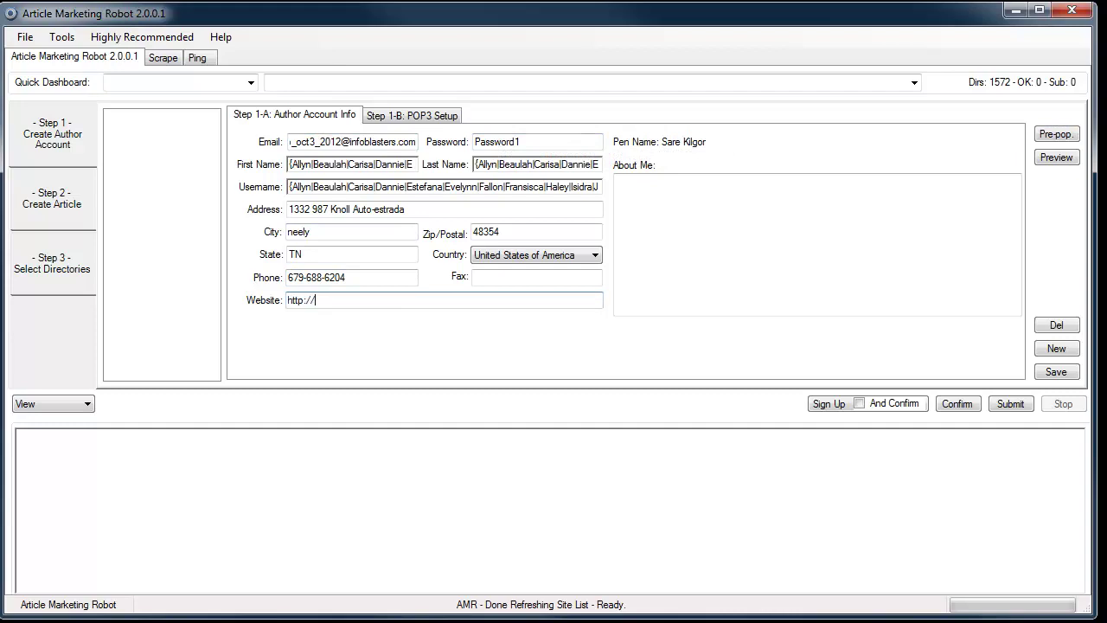
text(www.somesimte.com)
key(BackSpace)
key(BackSpace)
key(BackSpace)
key(BackSpace)
key(BackSpace)
key(BackSpace)
key(BackSpace)
text(te.com)
click(617, 182)
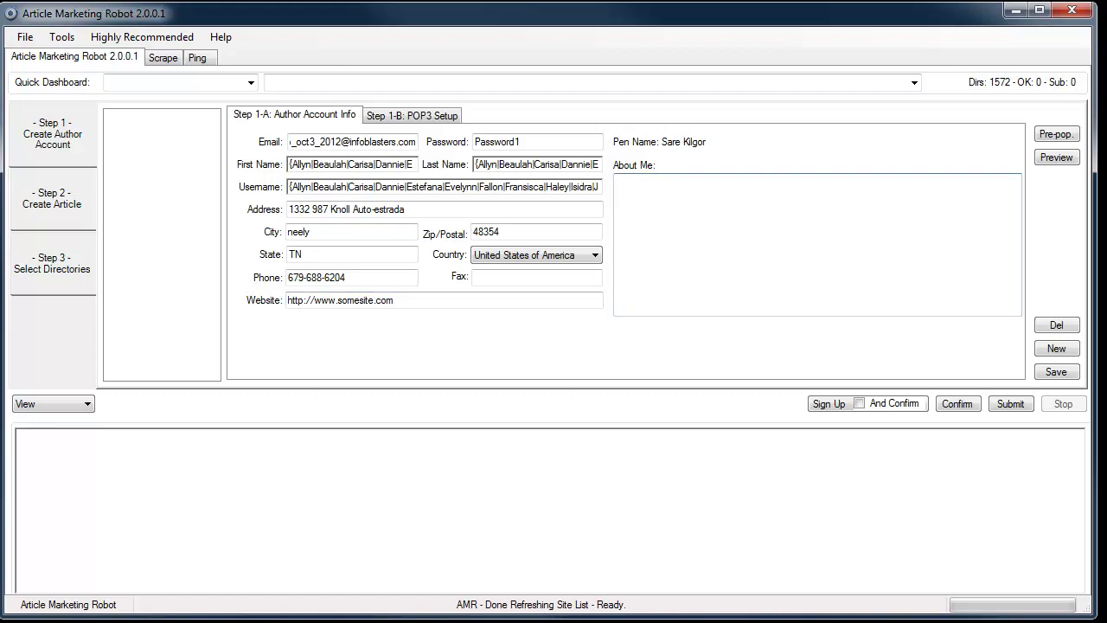
text(I like)
text(articles)
Step: Apply the CPanel nonsecure POP3 preset (mail.infoblasters.com, port 110) and dismiss its notice
click(411, 121)
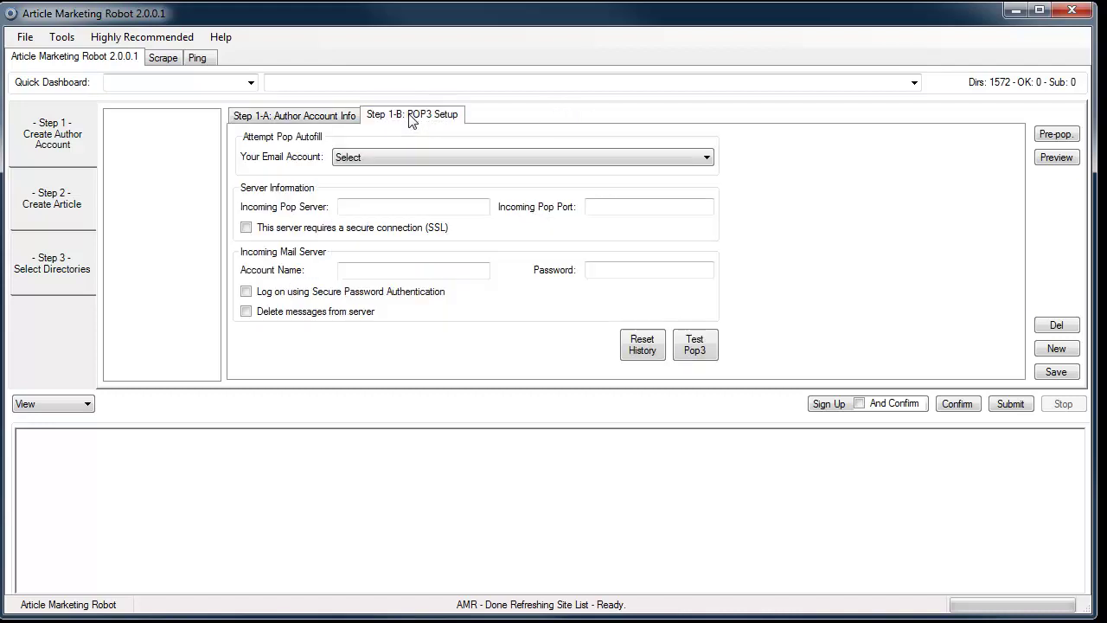
click(286, 117)
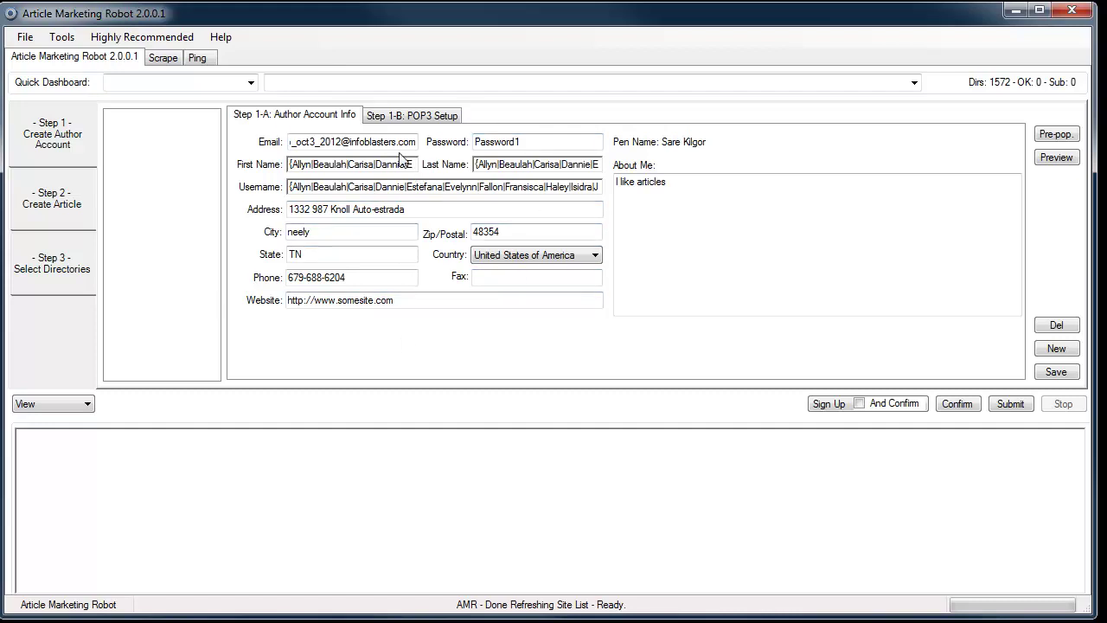
click(406, 126)
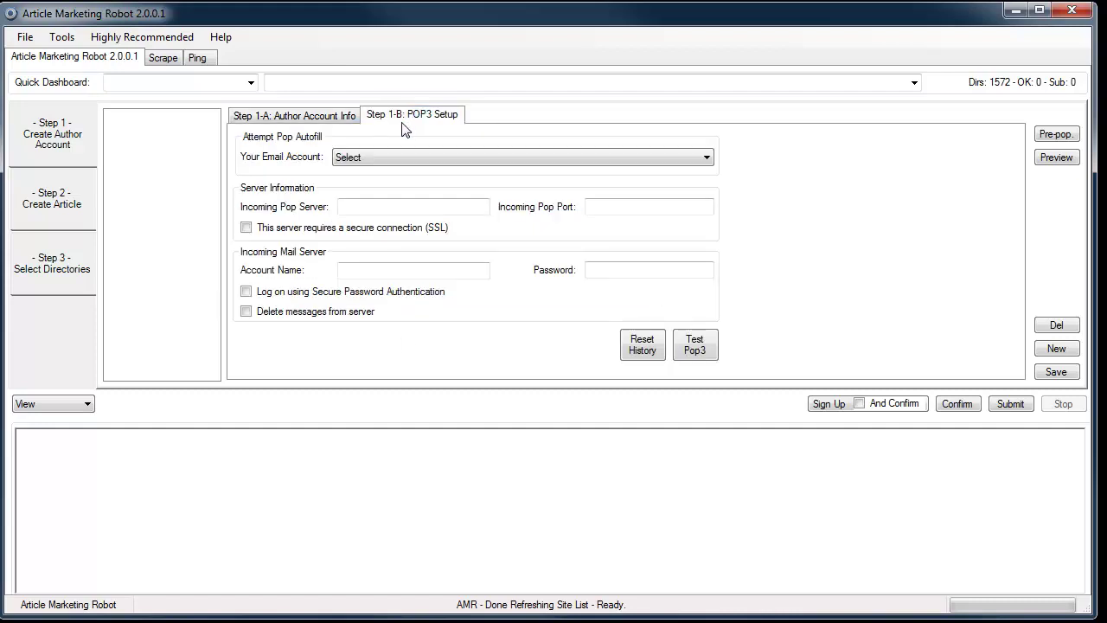
click(658, 158)
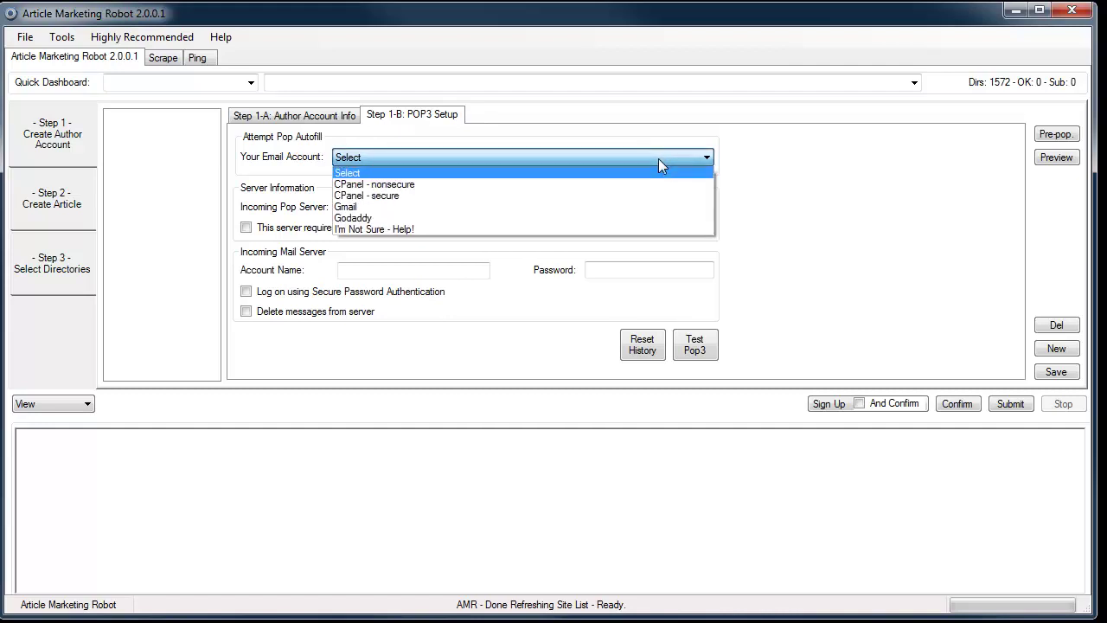
click(406, 189)
drag(543, 361, 495, 264)
click(649, 389)
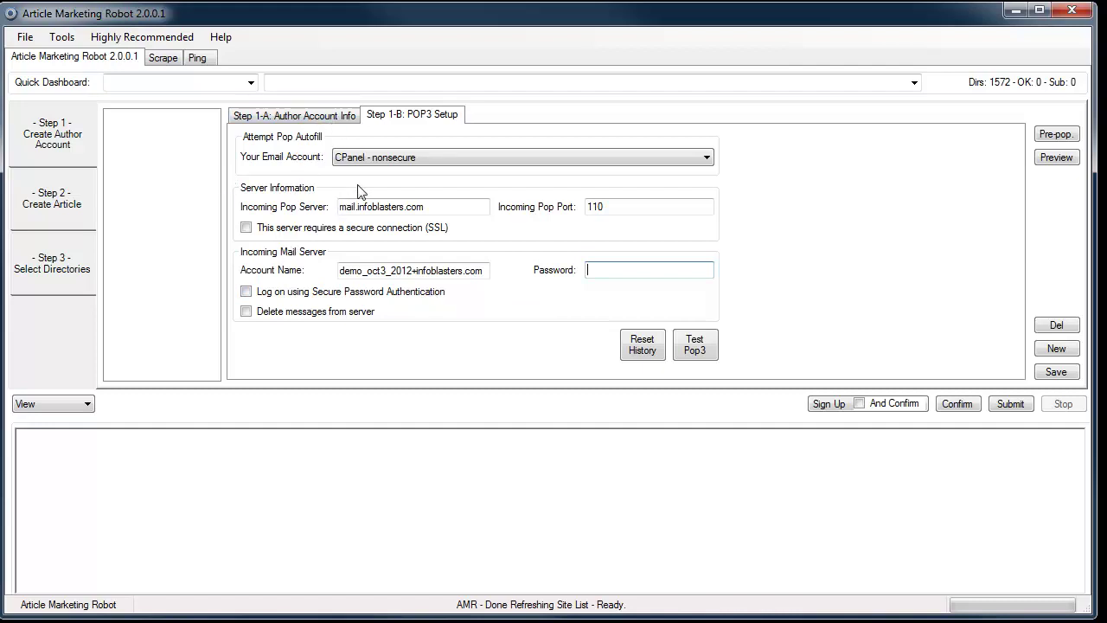
click(577, 167)
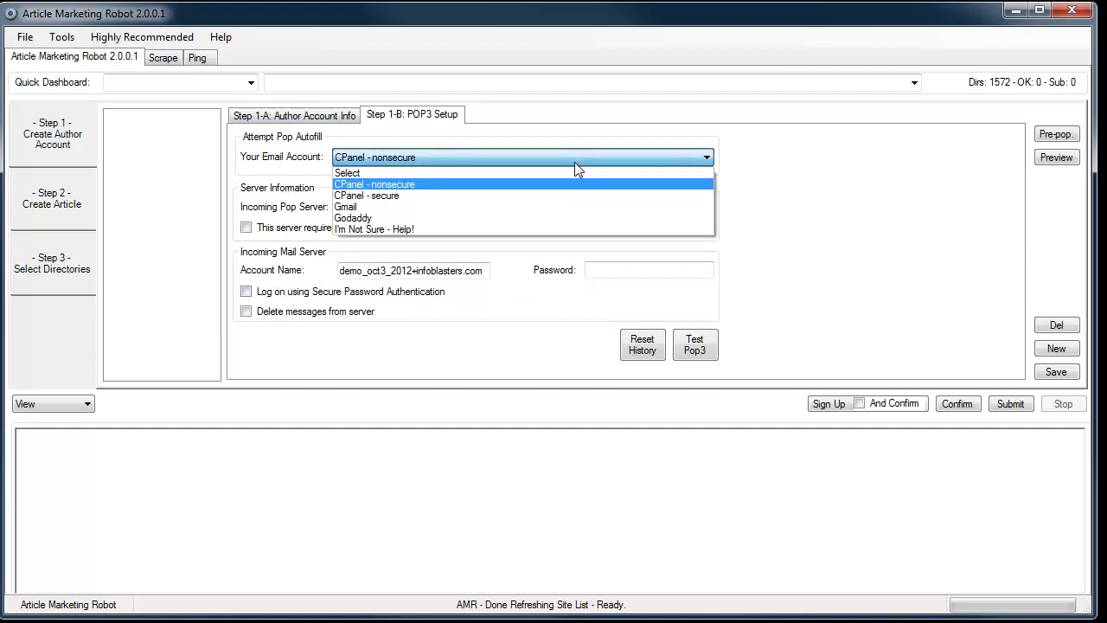
click(363, 184)
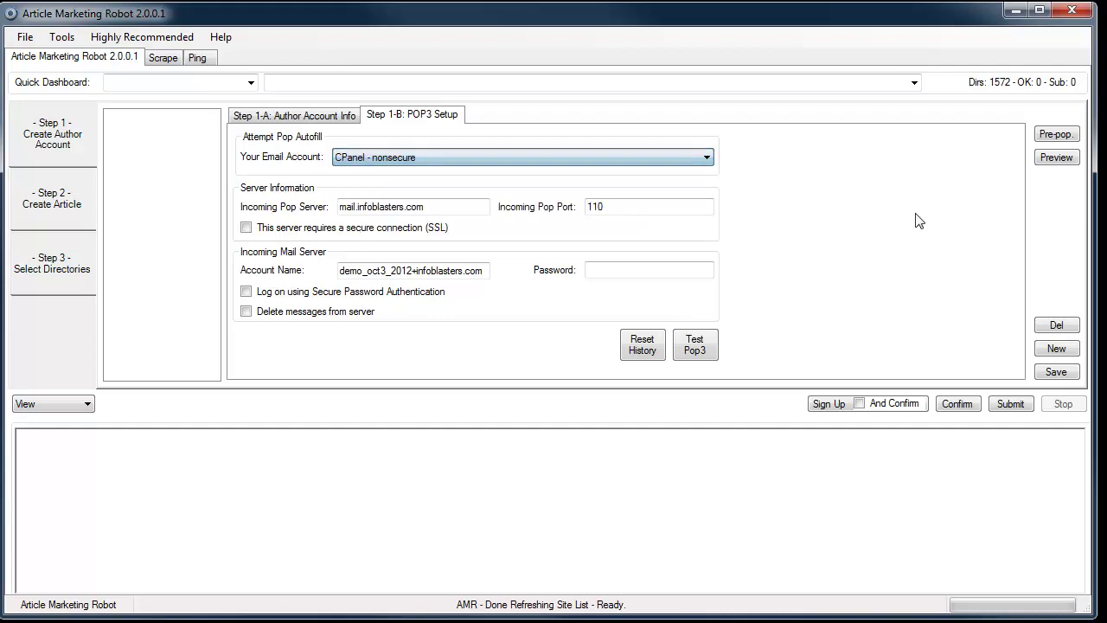
Step: Enter the POP3 password, confirm the POP3 test succeeds, and save the author account
click(414, 276)
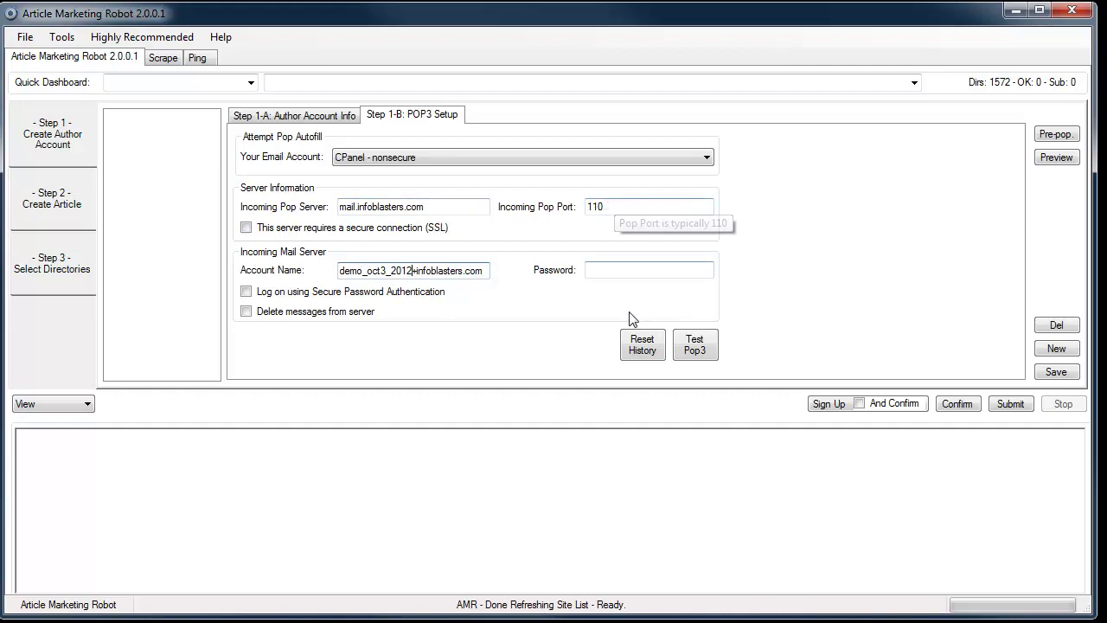
click(614, 270)
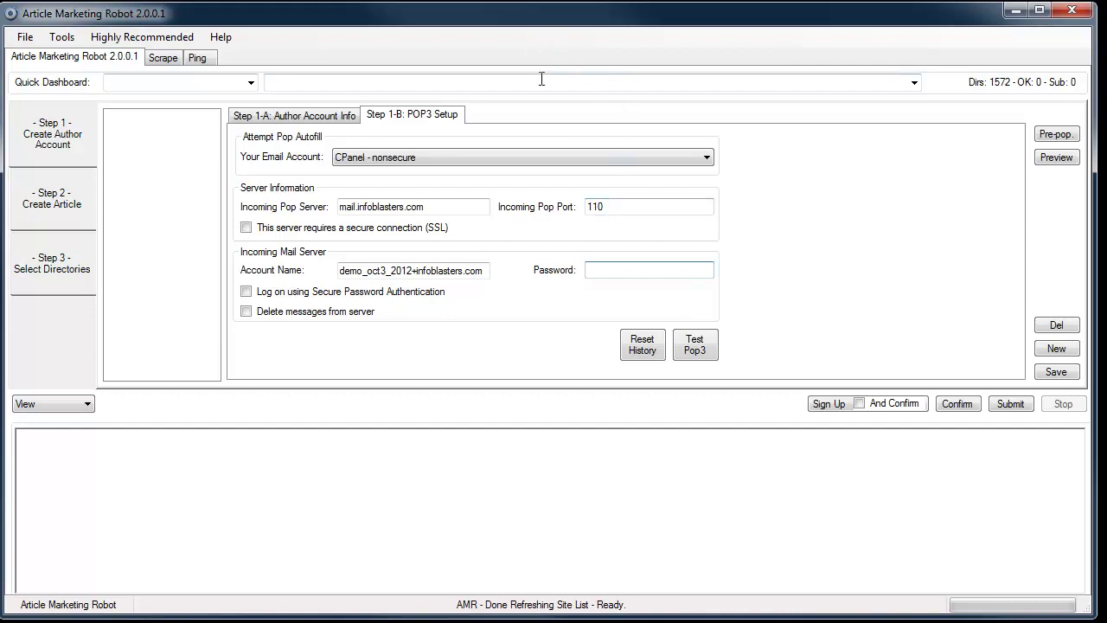
click(632, 268)
click(710, 358)
drag(534, 359, 333, 208)
click(359, 301)
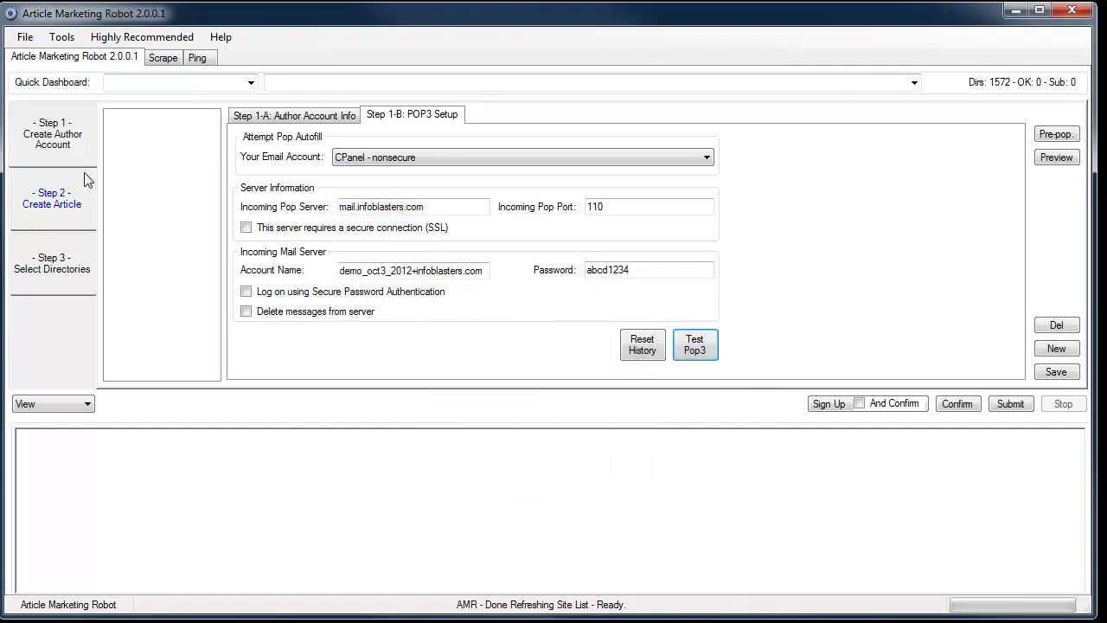
click(1050, 377)
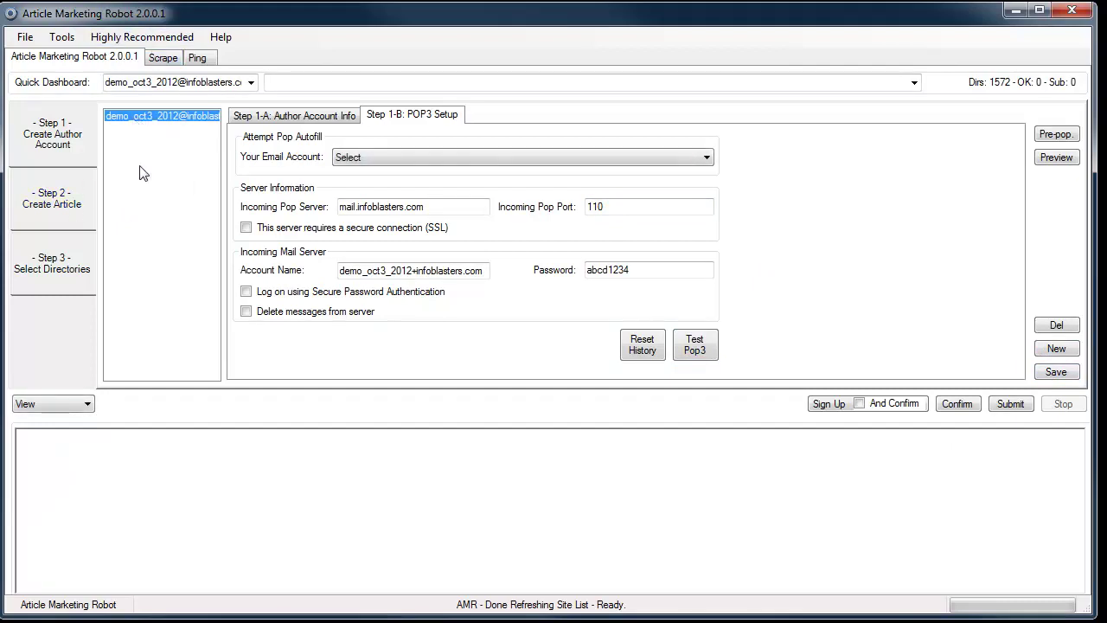
Step: Go to Step 2 - Create Article, showing the Current Articles list with its Default entry
click(29, 207)
click(30, 144)
click(282, 123)
click(52, 204)
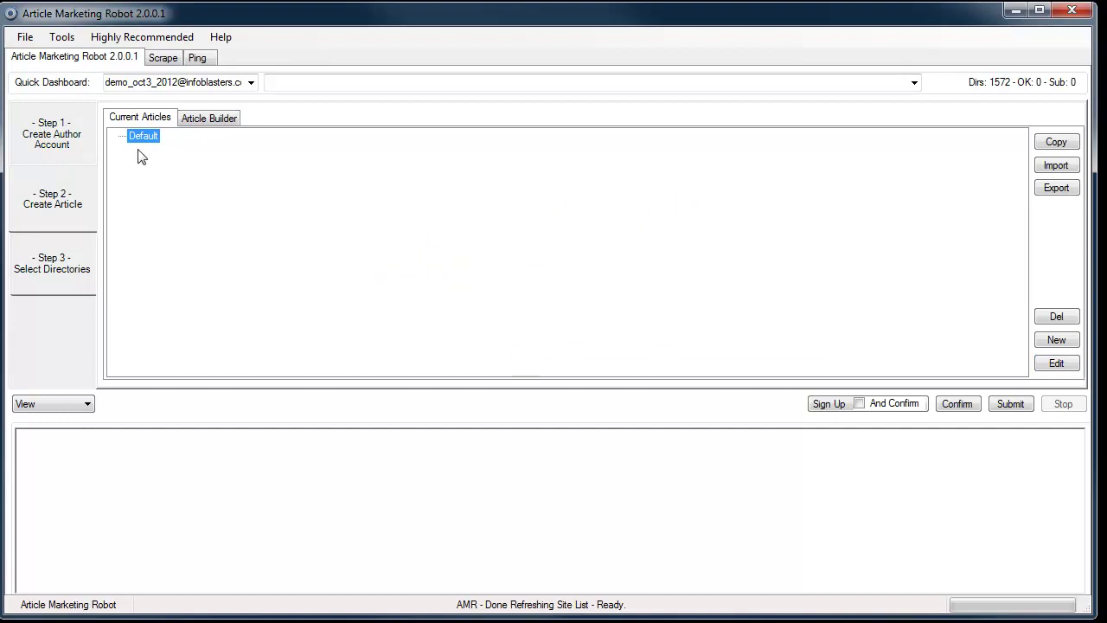
Step: Set Article Builder to the article marketing category, 800 minimum words, 20 Super-Spun articles
click(199, 121)
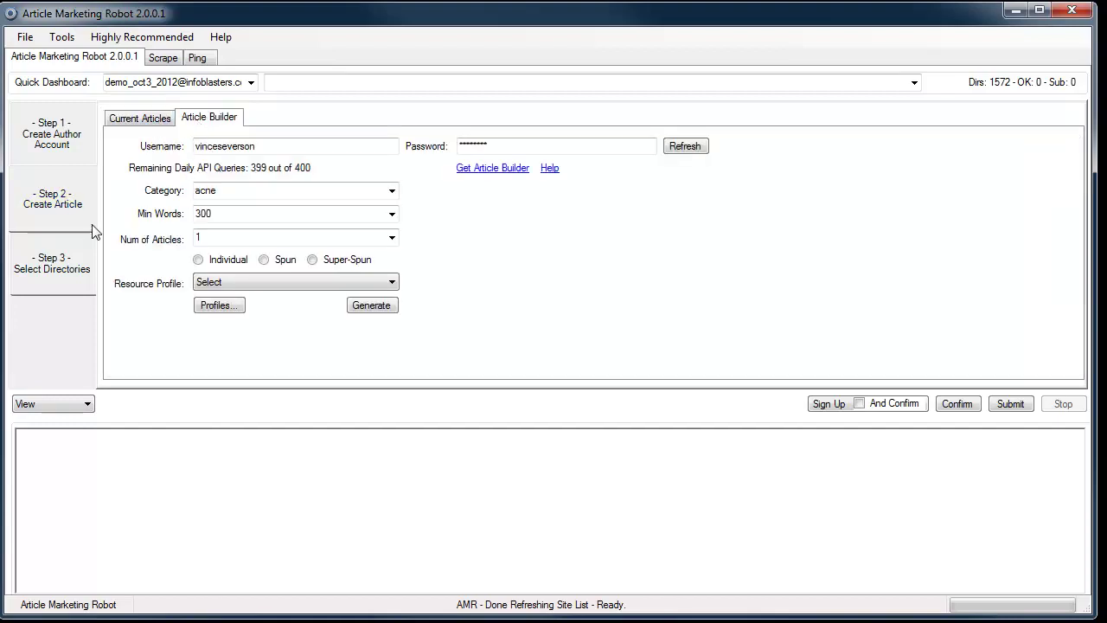
click(391, 191)
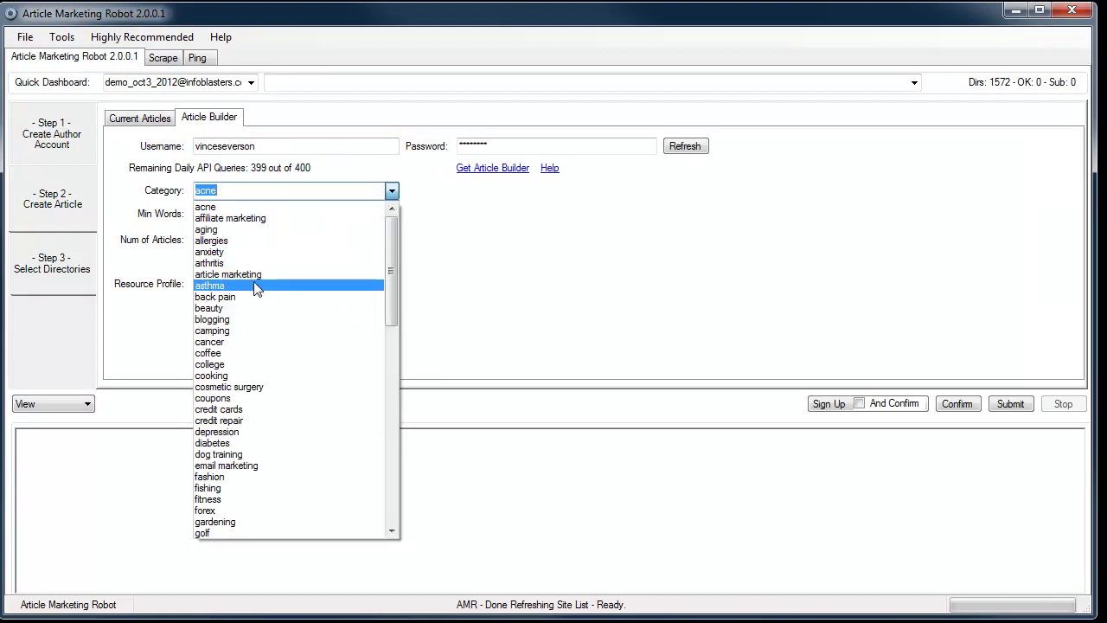
click(253, 284)
key(Tab)
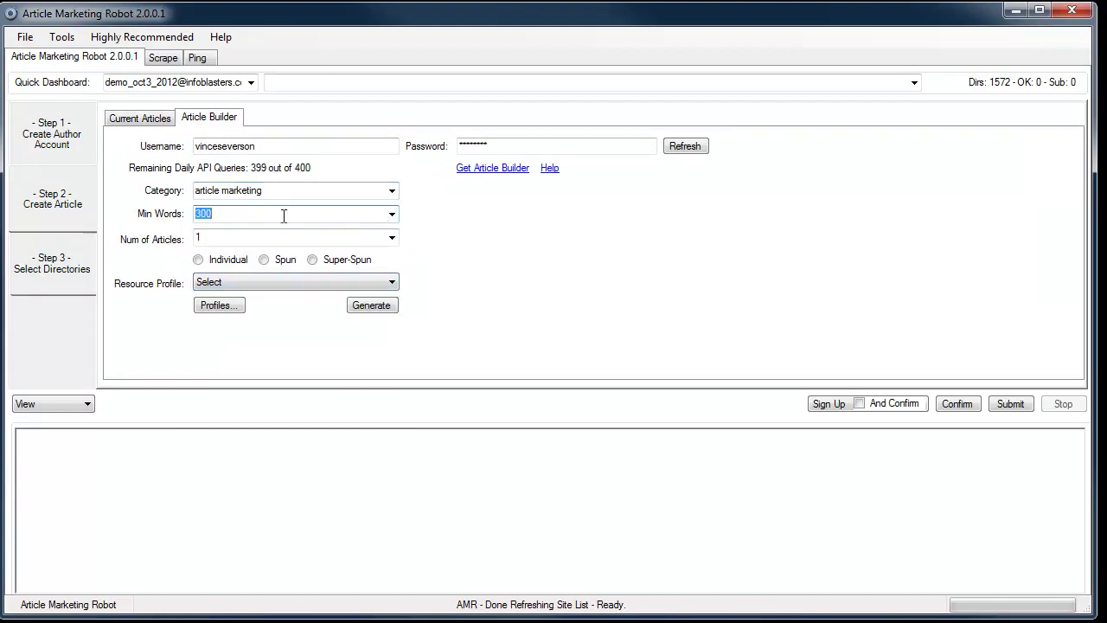
click(392, 214)
click(326, 286)
click(385, 237)
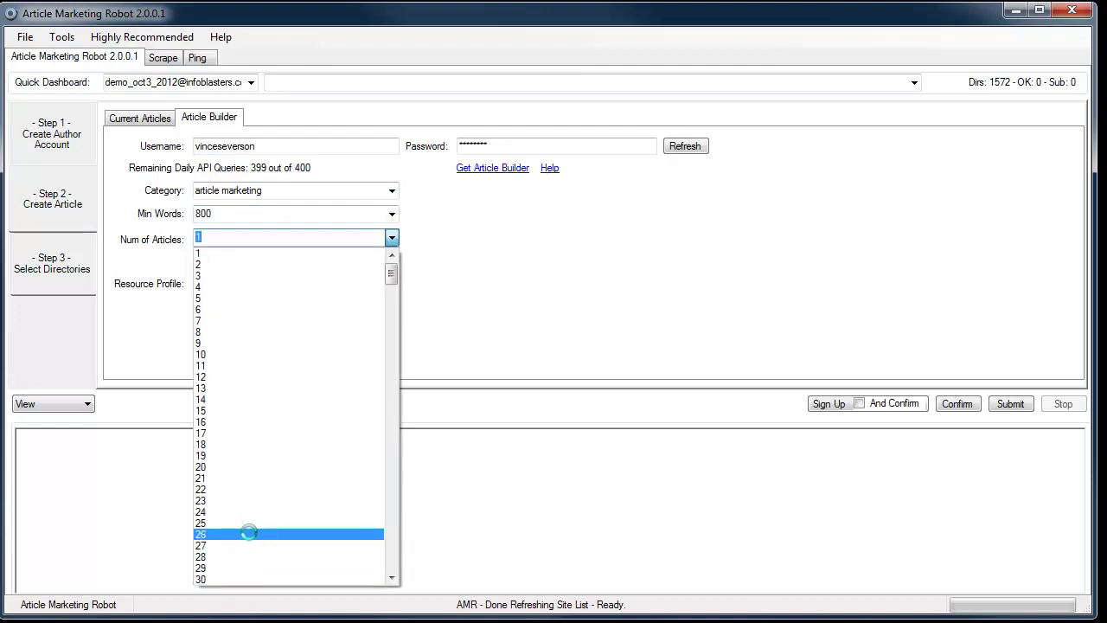
click(220, 466)
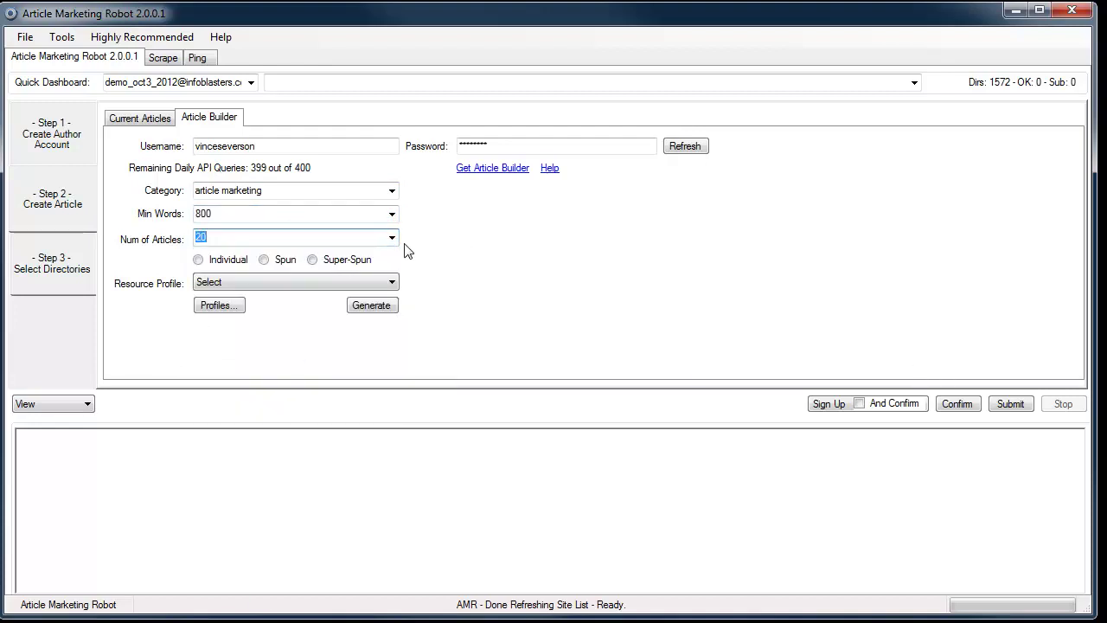
click(347, 263)
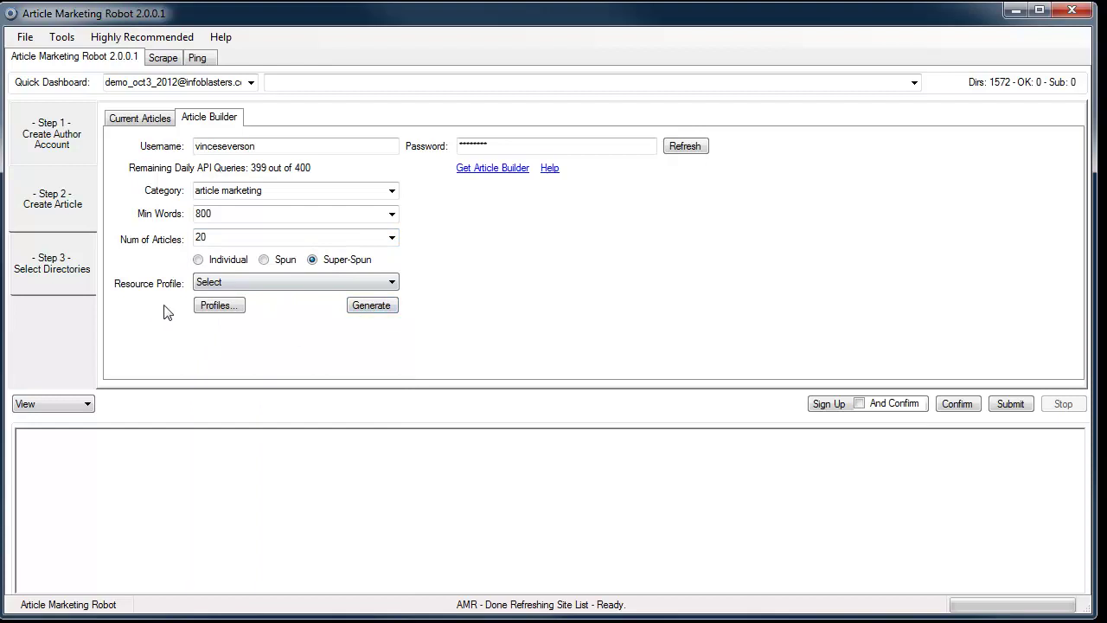
click(218, 305)
Step: Name the resource profile 'amr' with keywords article marketing, seo, business, money
drag(534, 259, 432, 141)
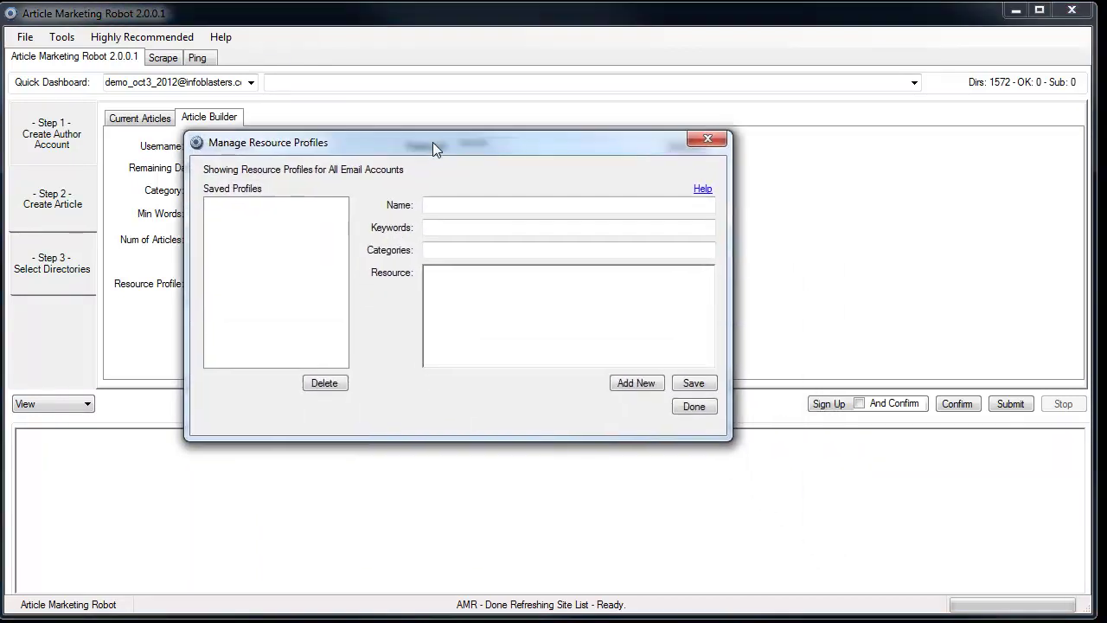
click(451, 209)
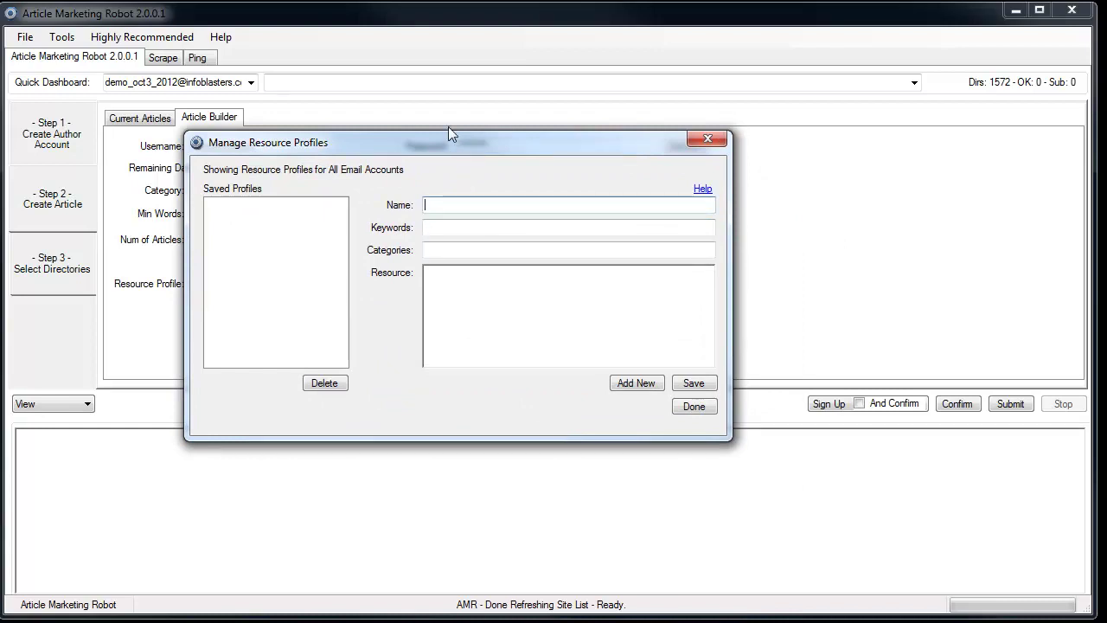
text(amr)
key(Tab)
text(article m)
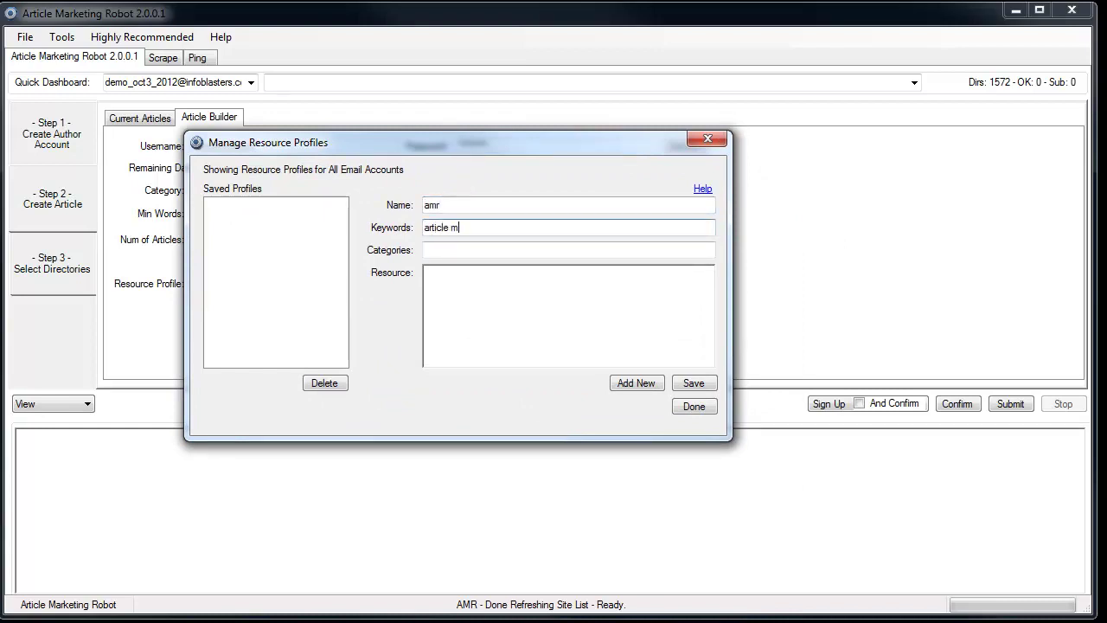
text(arketing, seo, business, money)
key(Tab)
Step: Copy the keywords into Categories and add an article marketing link to articlemarketingrobot.com as the resource
key(shift+Tab)
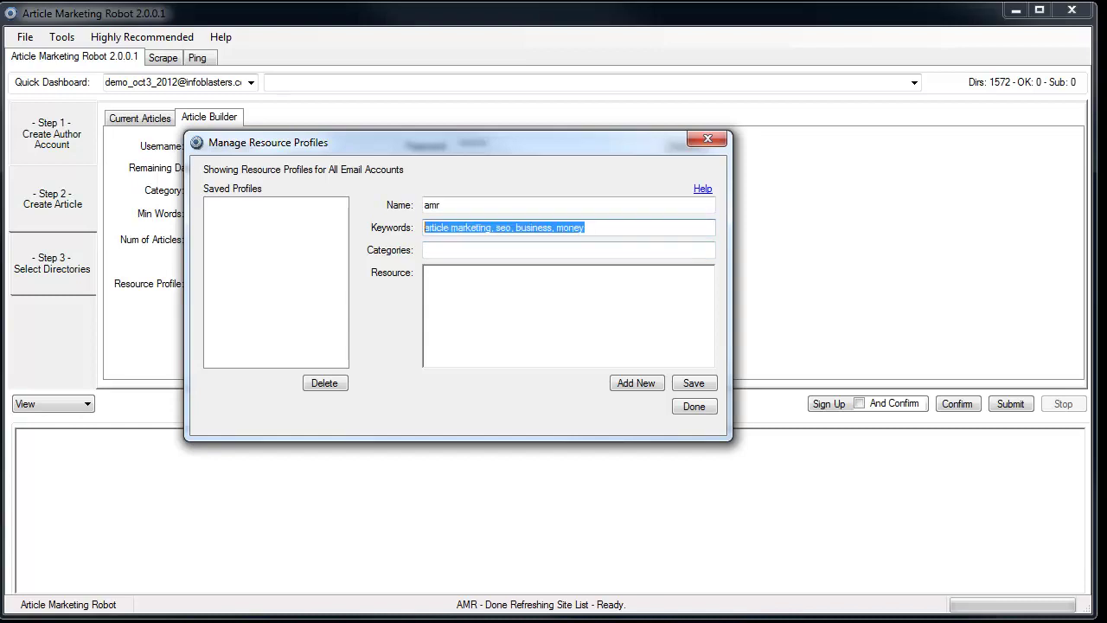
key(ctrl+c)
key(Tab)
key(ctrl+v)
key(Tab)
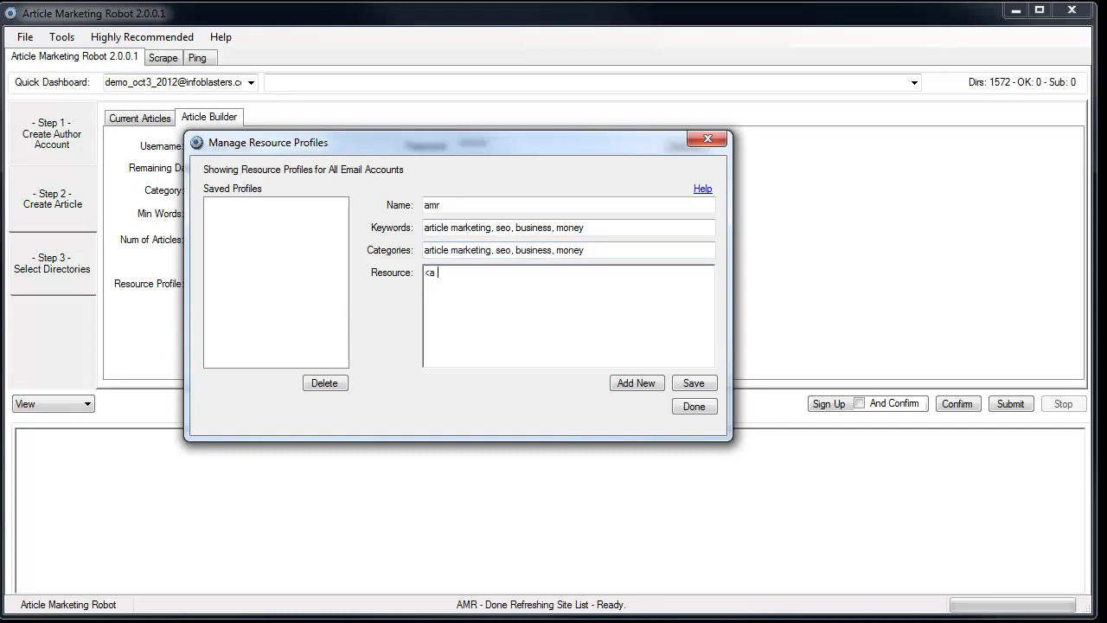
text(<a href="http://www.articlemar)
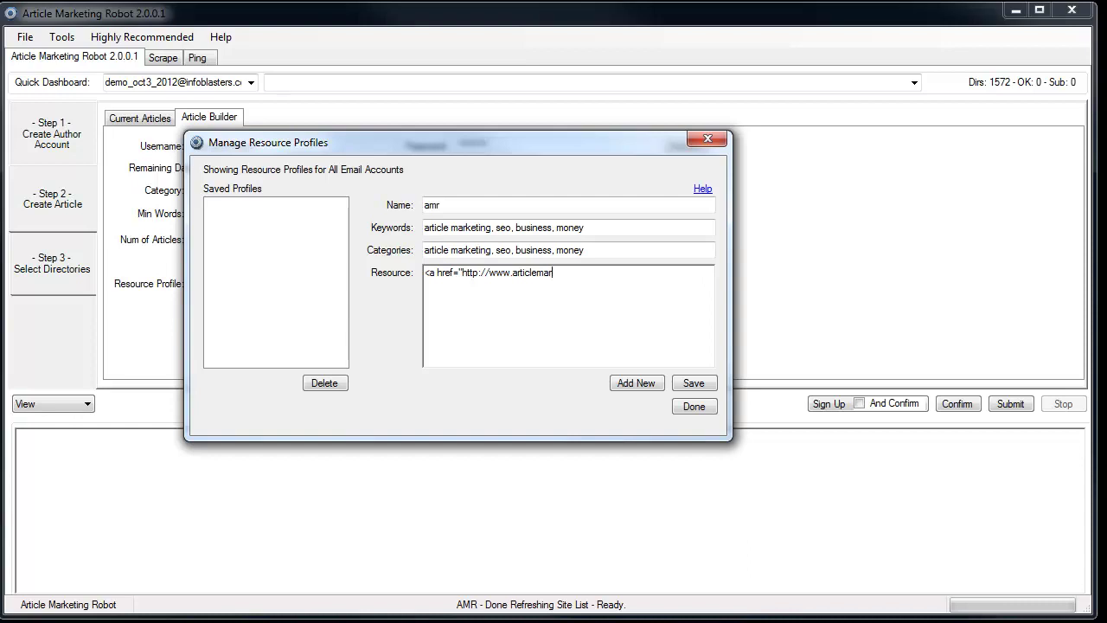
text(ketingrobot.com">article marketing)
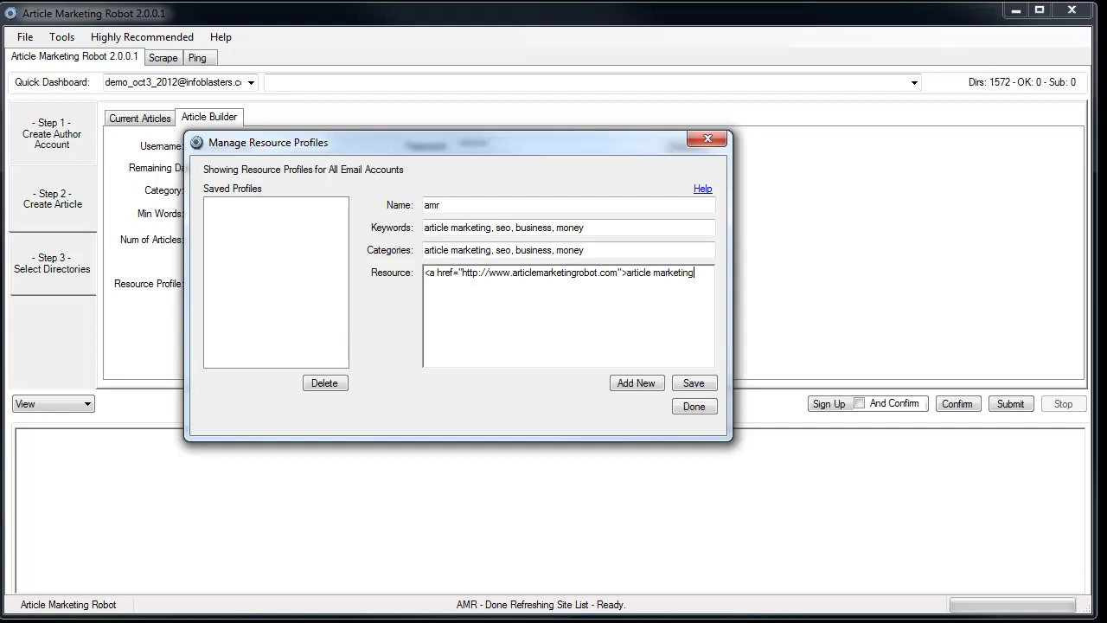
text(</a>)
Step: Save the amr profile and select '1 - amr' as the Resource Profile
click(693, 385)
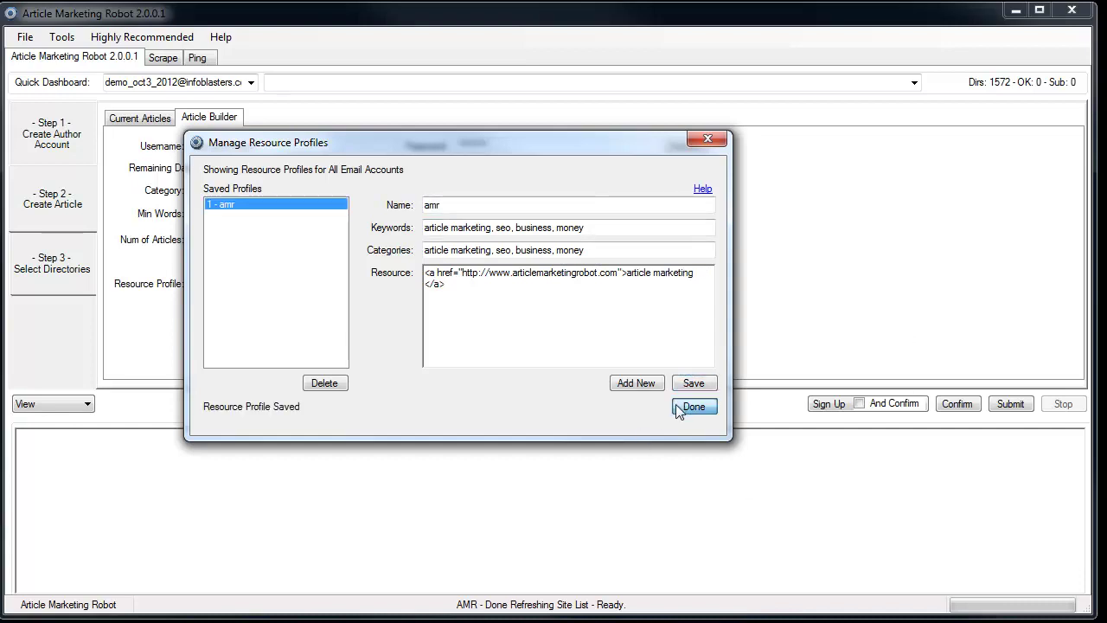
click(693, 406)
click(249, 282)
click(216, 303)
Step: Generate the super-spun articles from the amr profile, then go to Step 3 - Select Directories
click(371, 304)
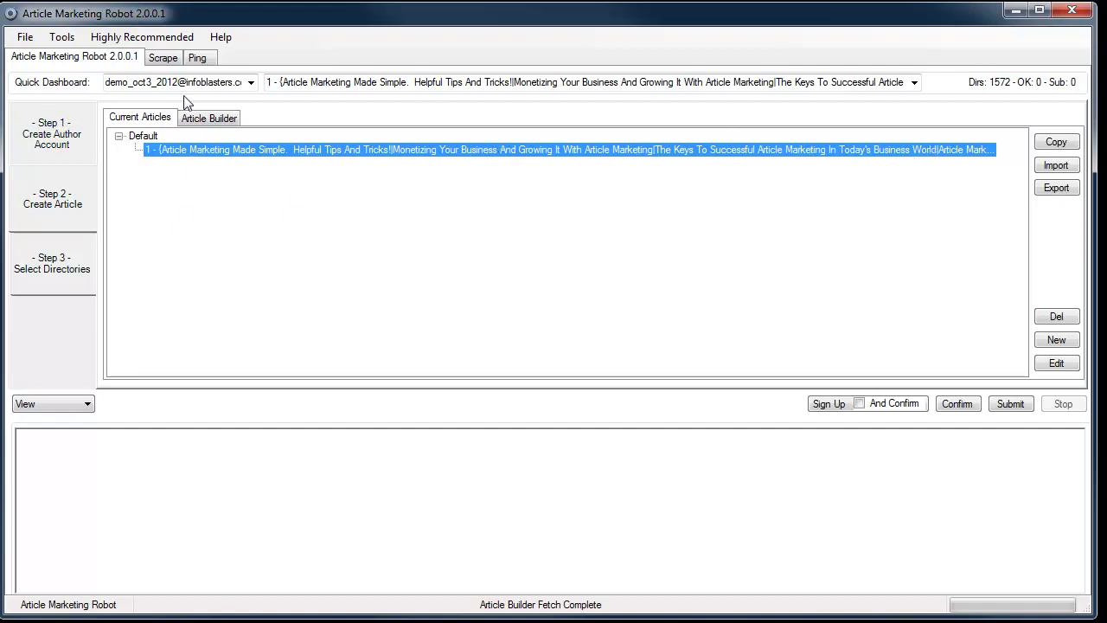
click(217, 38)
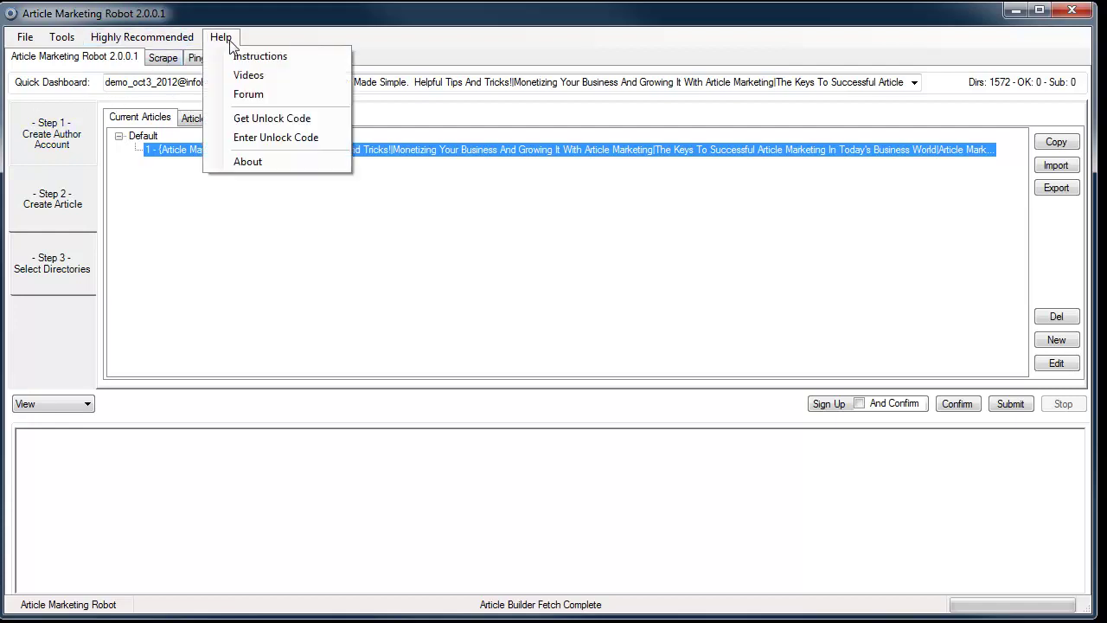
click(83, 260)
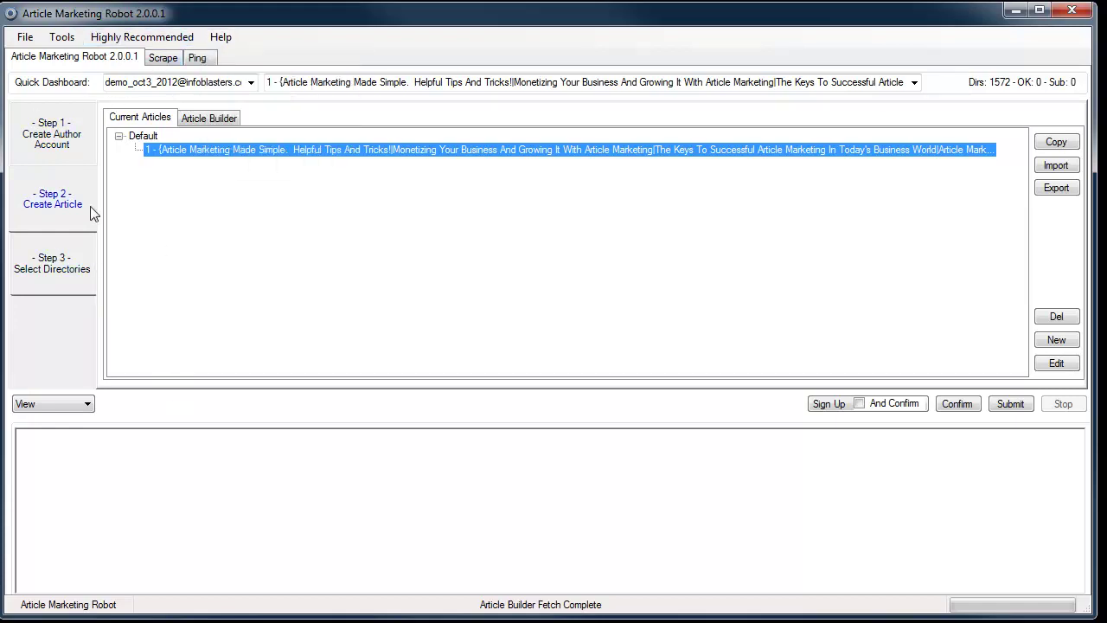
click(55, 270)
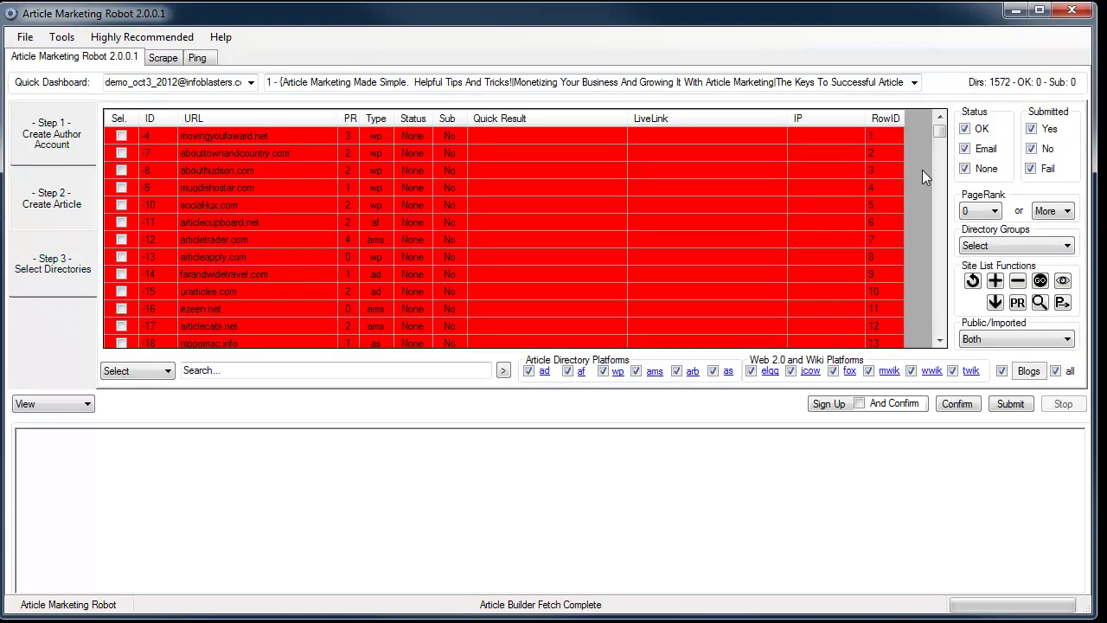
Step: Refresh the site list, select all 1572 directories, and start the sign-up
click(973, 283)
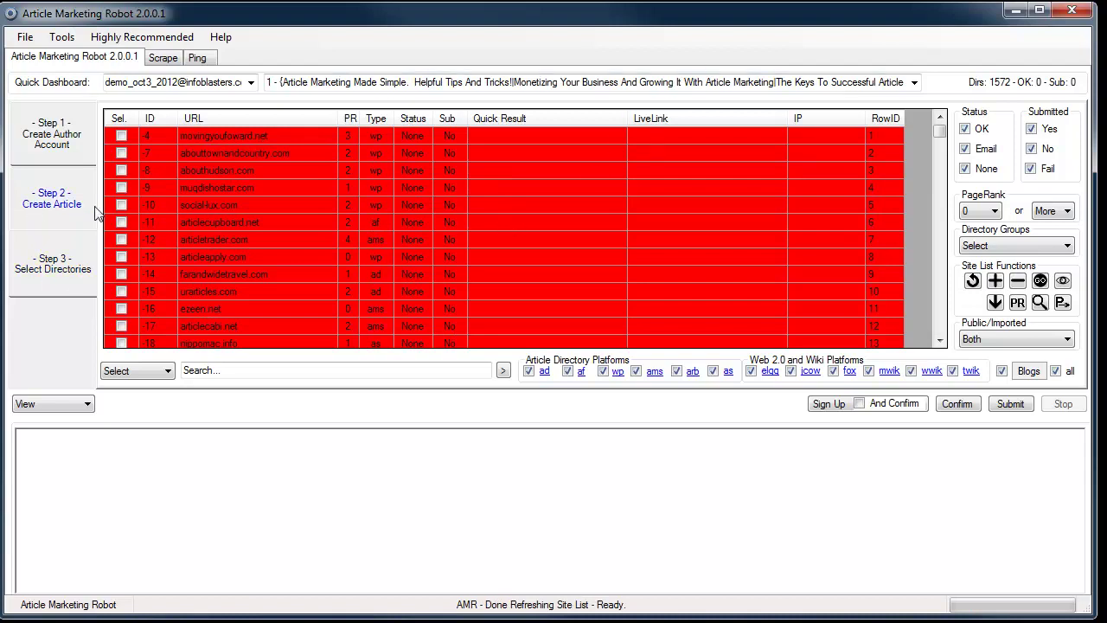
click(156, 373)
click(119, 398)
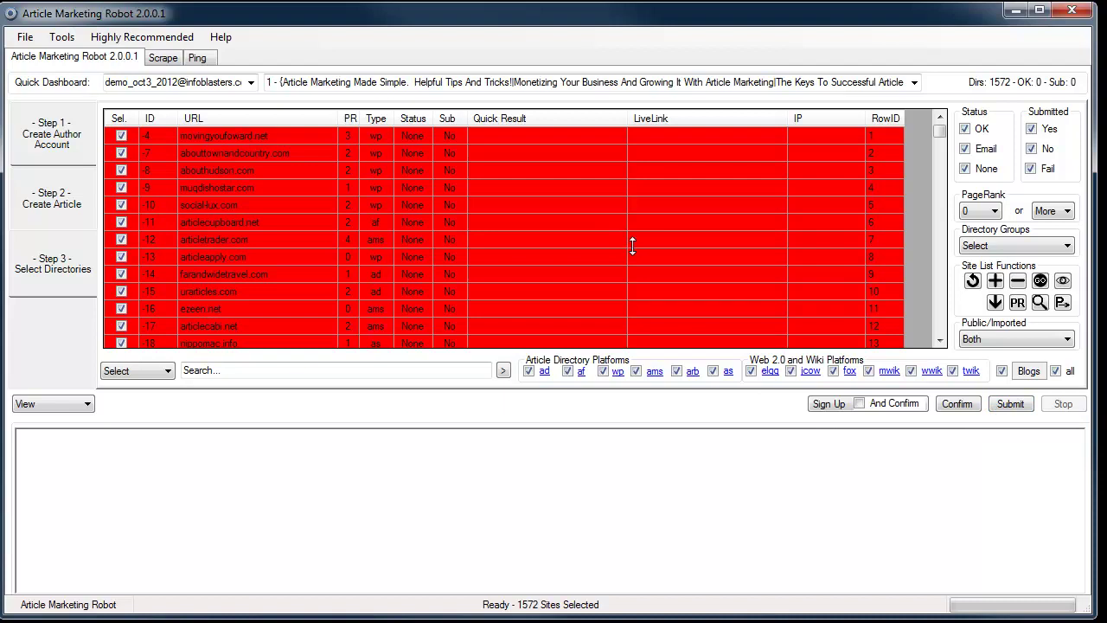
click(137, 370)
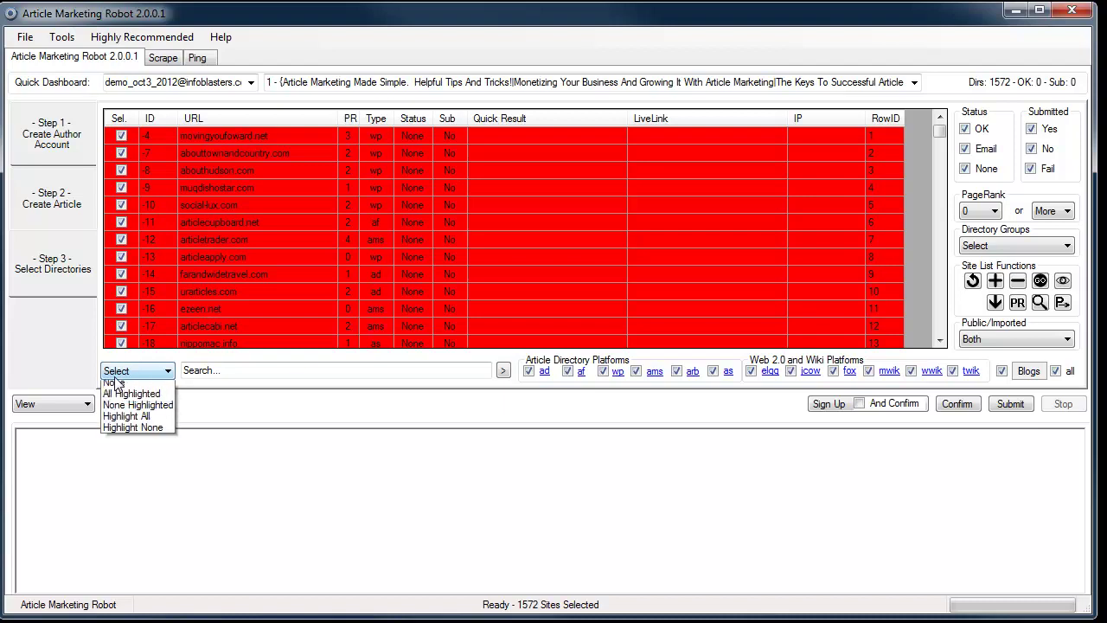
click(121, 387)
click(830, 404)
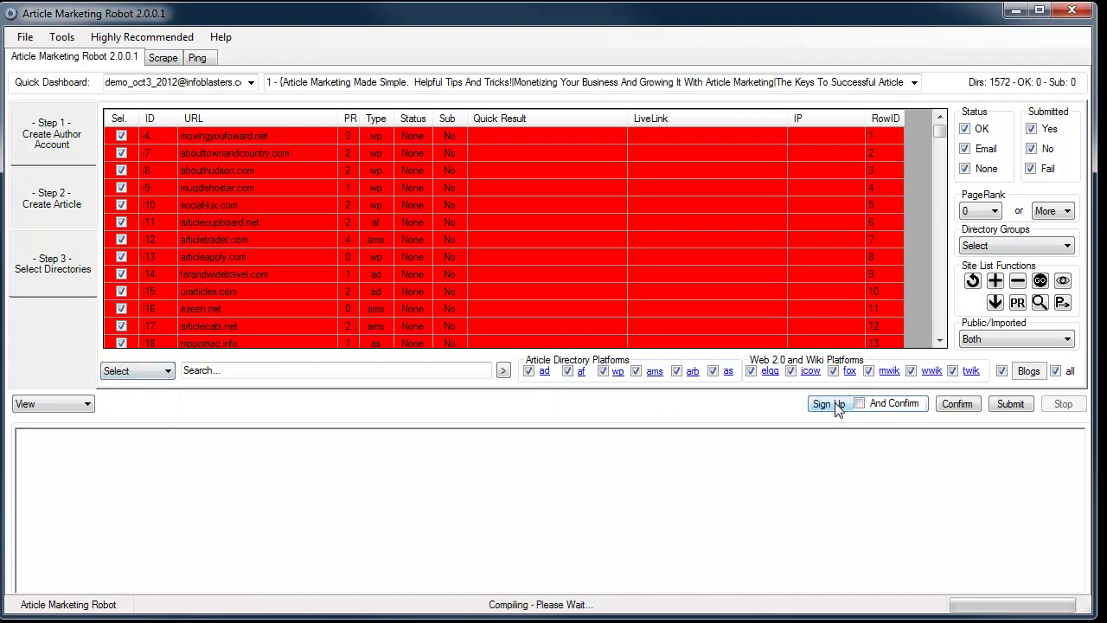
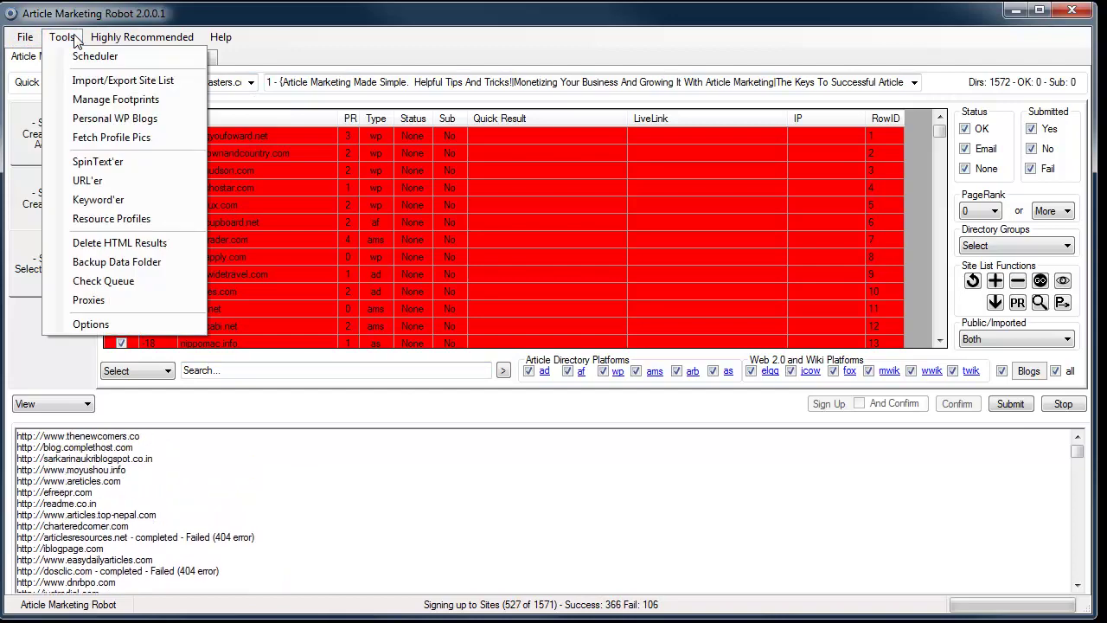
Step: In Options, review the Auto Site Removal, Thesaurus and Captcha Cracking settings, then apply them with OK
click(91, 324)
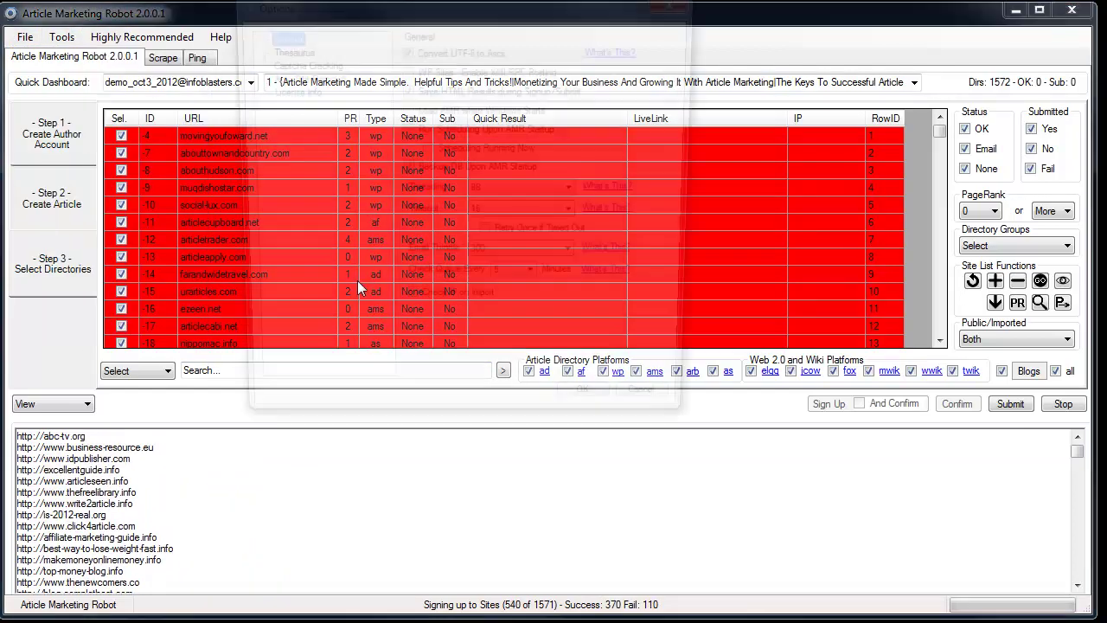
drag(286, 8, 286, 39)
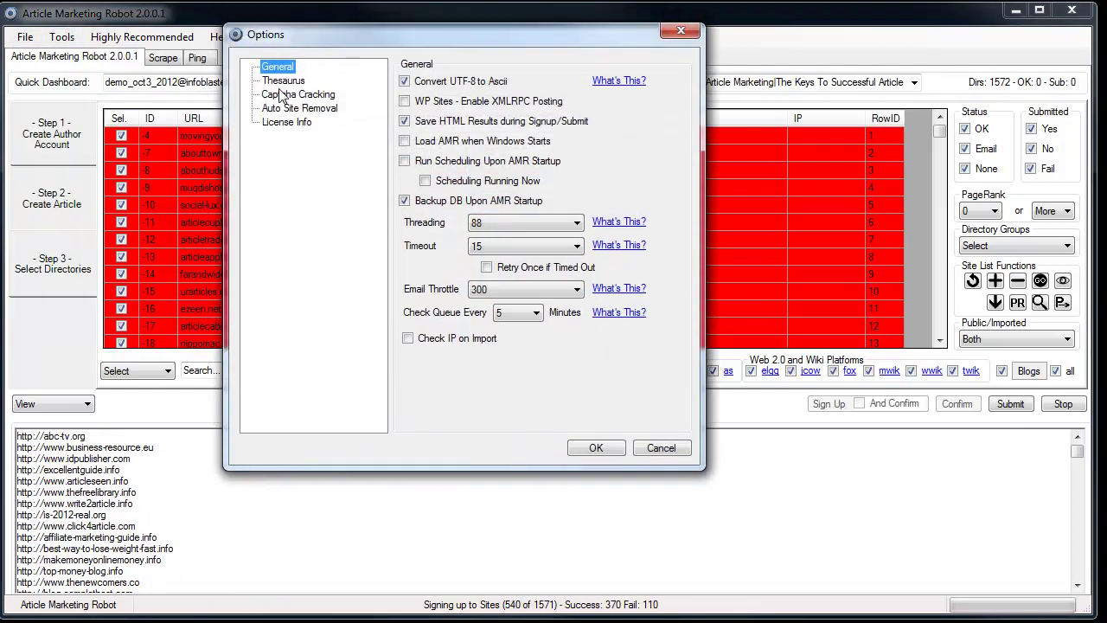
click(281, 108)
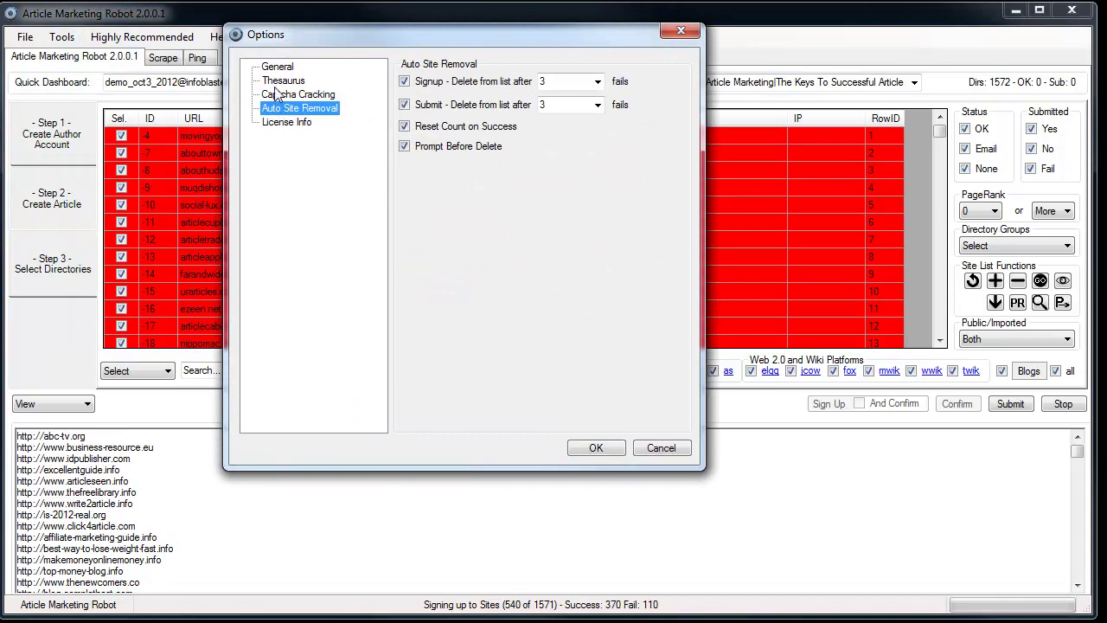
click(277, 83)
click(277, 94)
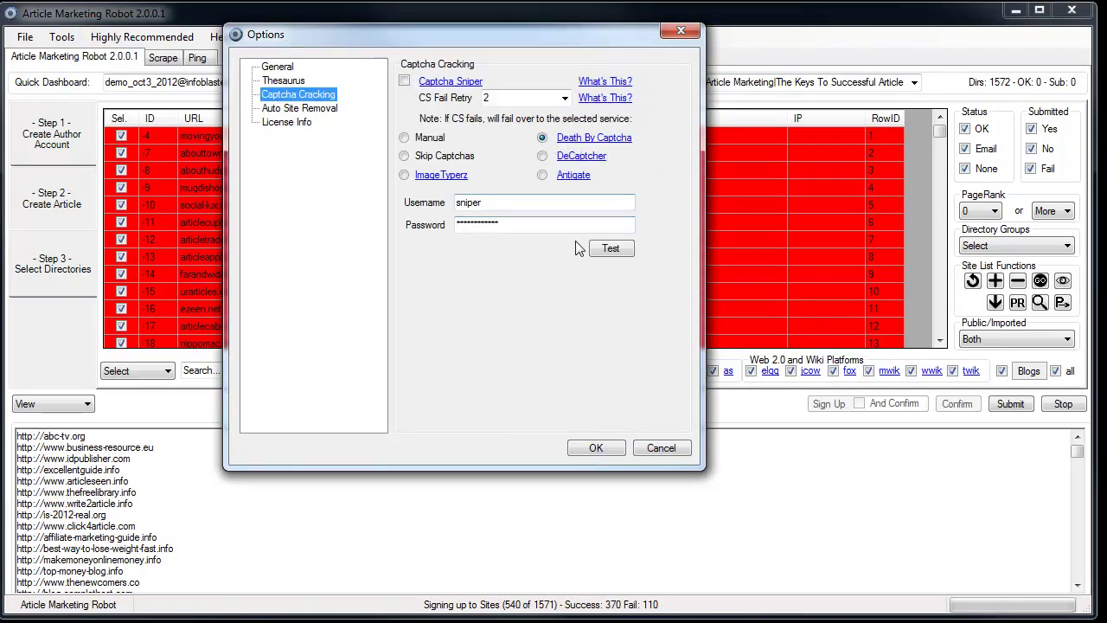
drag(463, 37, 469, 58)
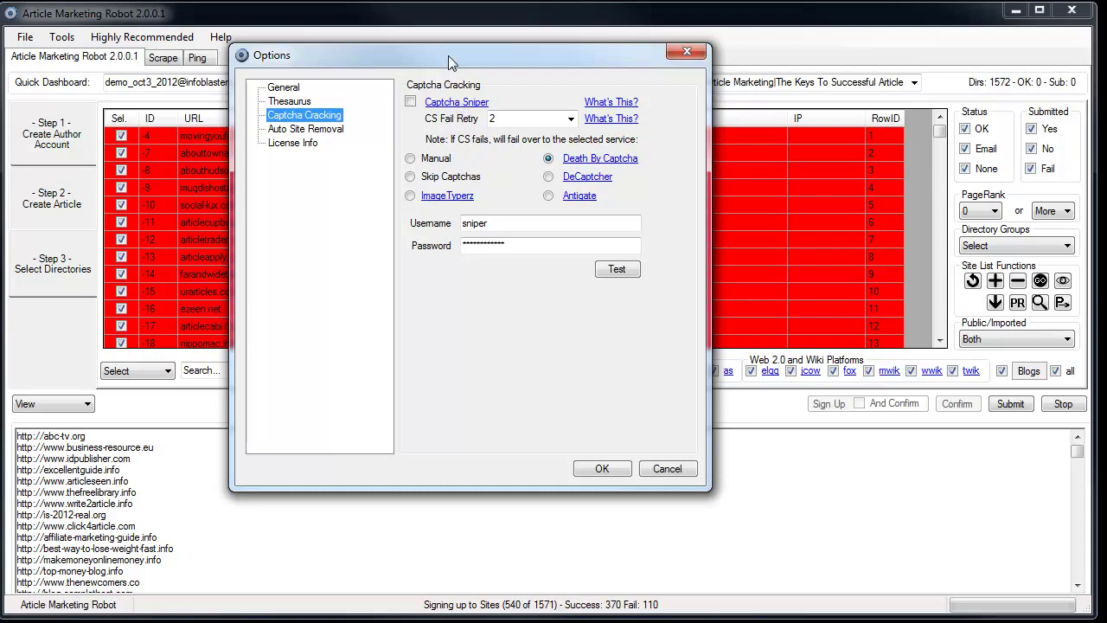
drag(448, 56, 501, 86)
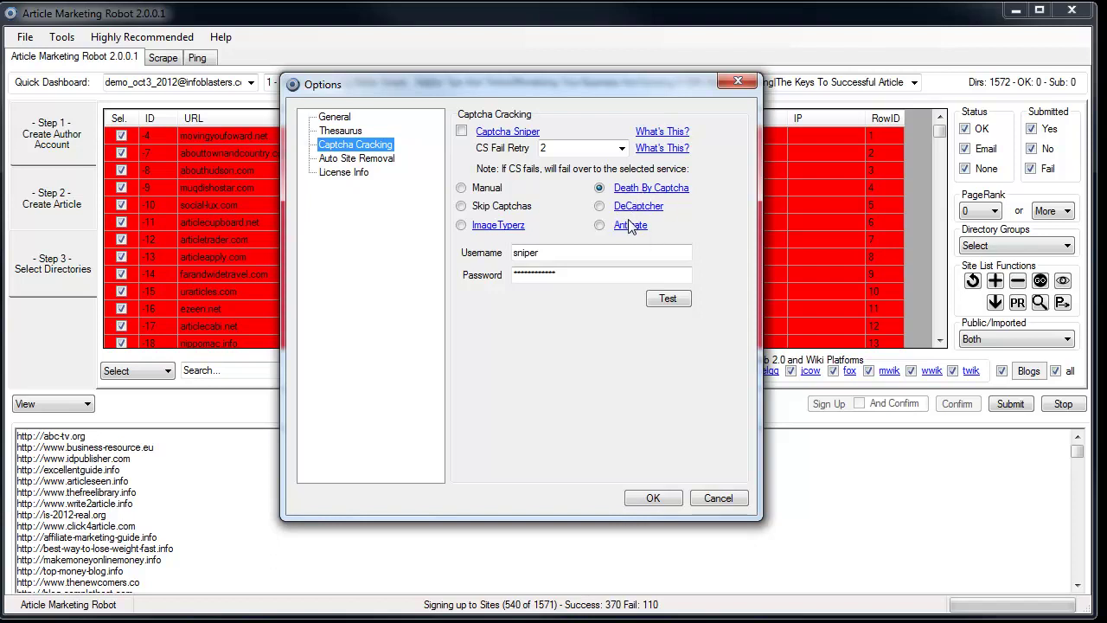
click(655, 500)
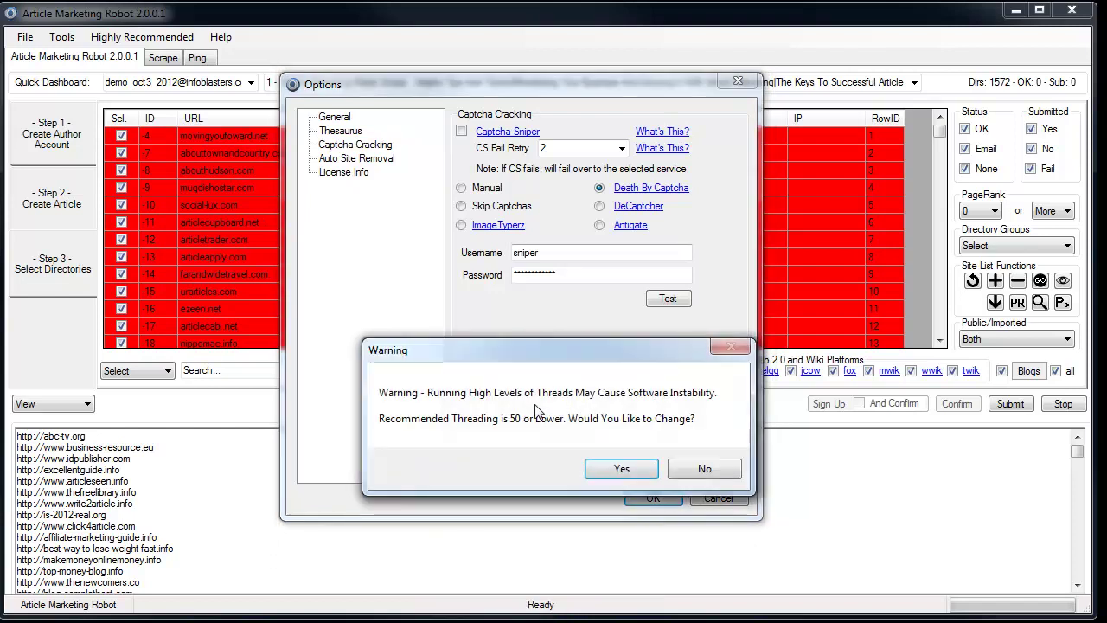
Step: Decline the 50-thread warning, confirm signup e-mails, and refresh the list to 1346 of 1572 OK
click(704, 468)
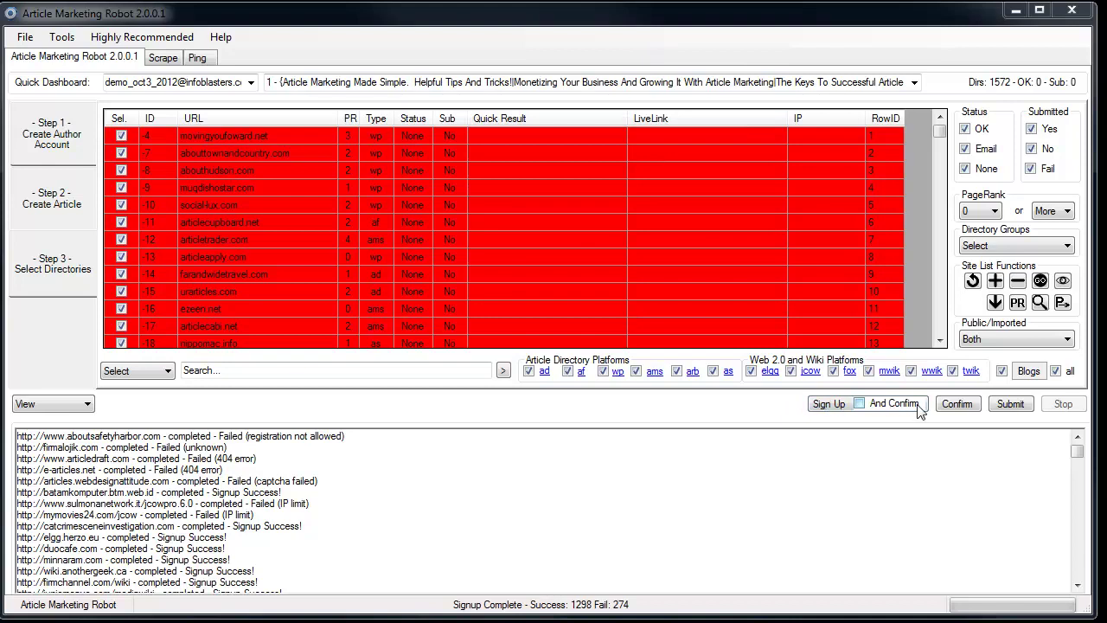
click(972, 413)
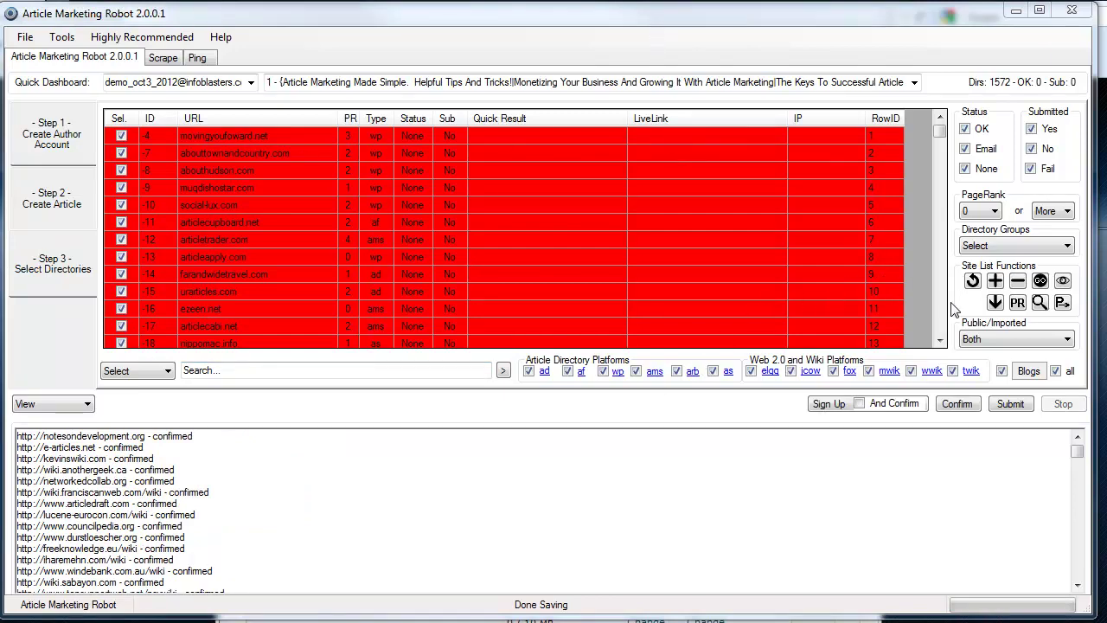
click(972, 282)
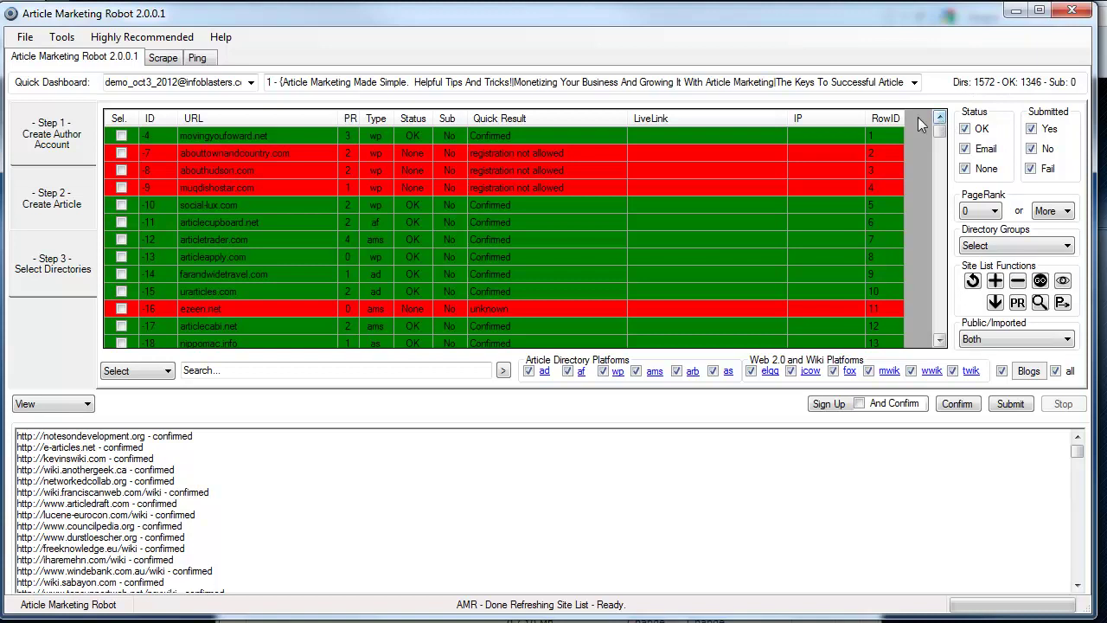
Step: Hide Email and None status sites, refresh, and select all 1346 OK directories
click(981, 153)
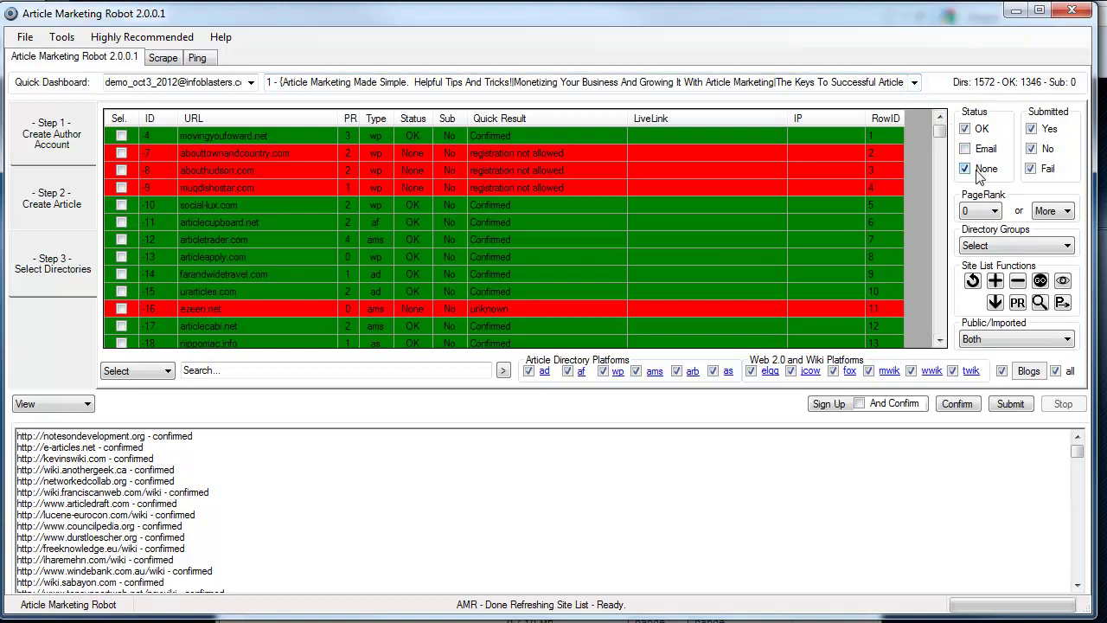
click(972, 170)
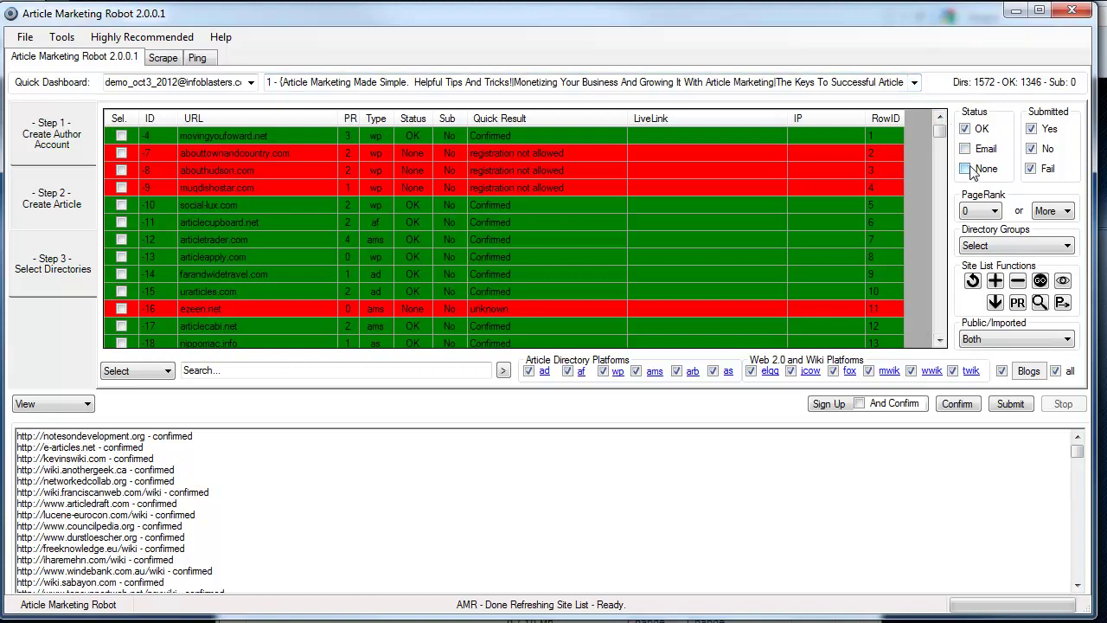
click(975, 282)
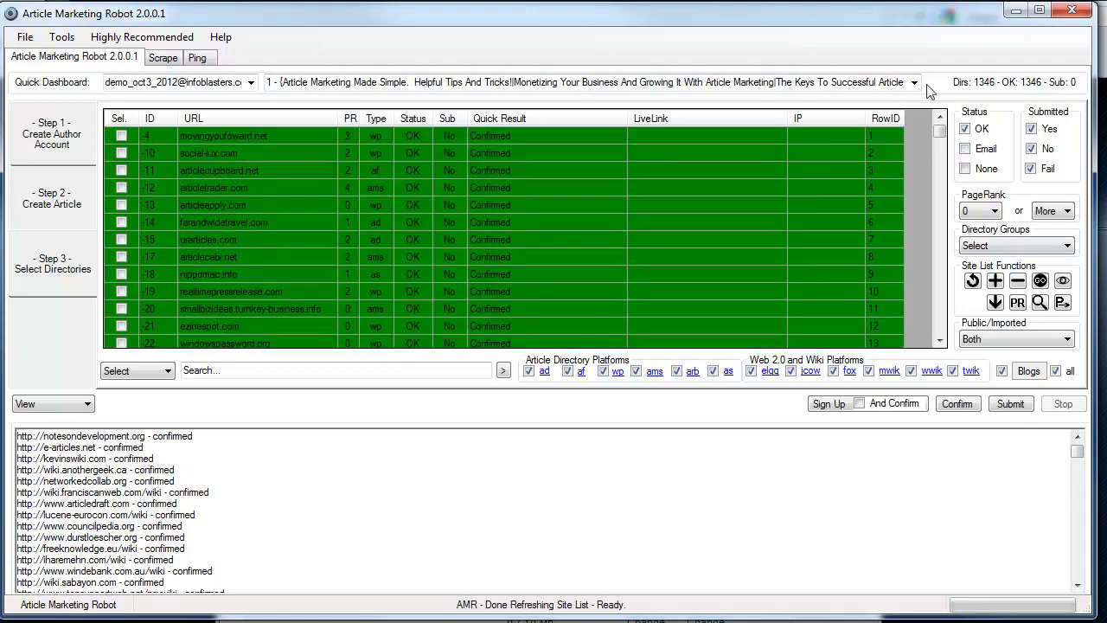
click(169, 371)
click(119, 398)
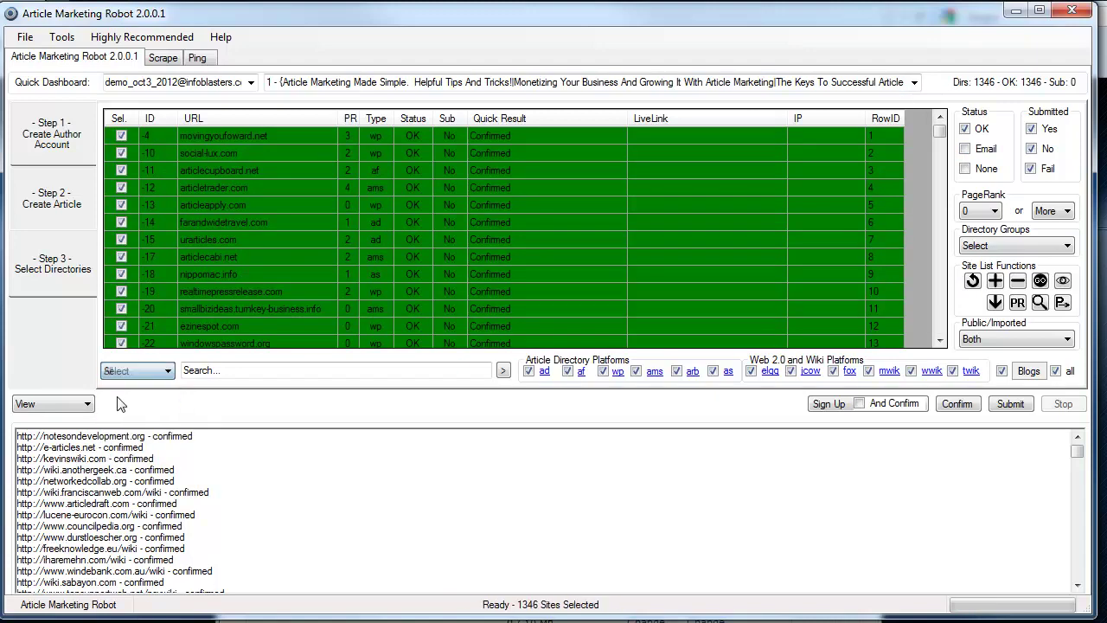
Step: Skip the 20-per-period schedule and submit the article to all 1346 selected sites now
click(1008, 404)
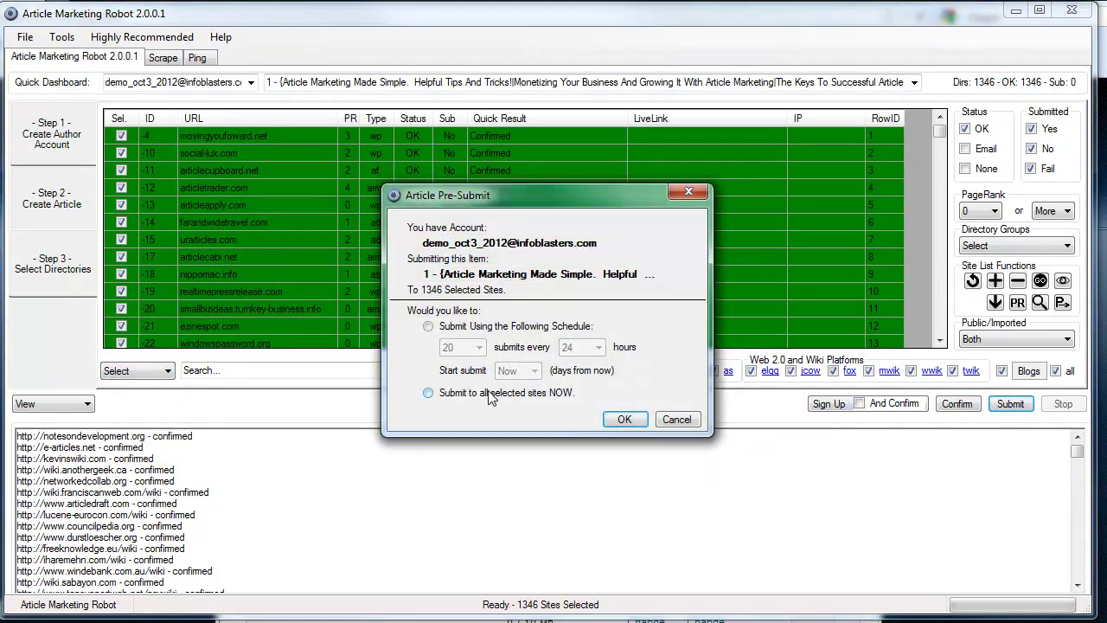
drag(436, 202, 503, 214)
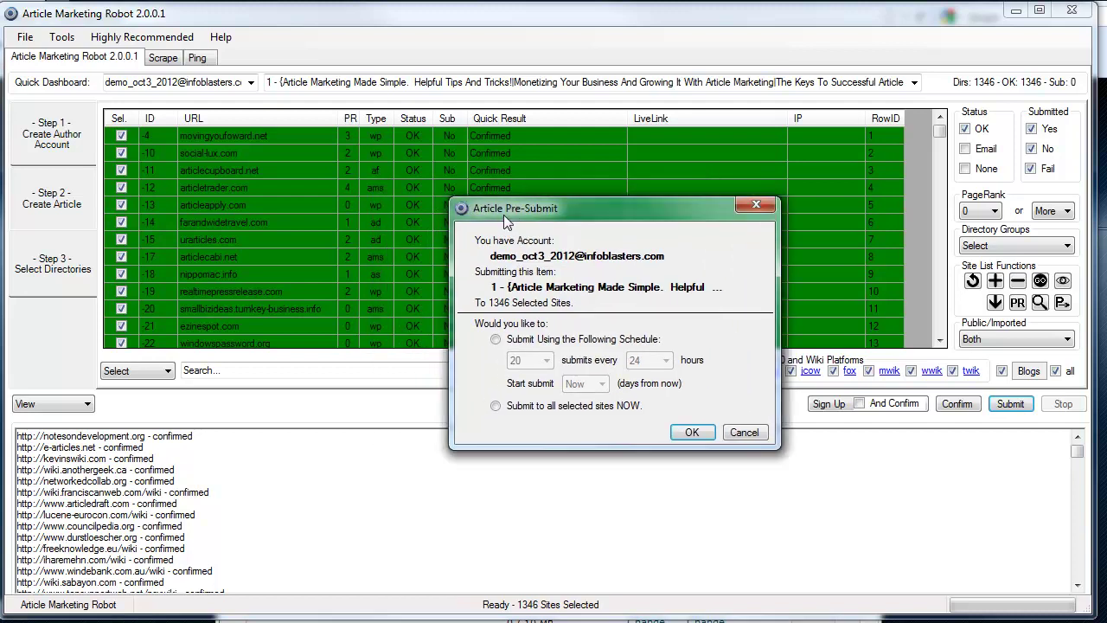
click(496, 339)
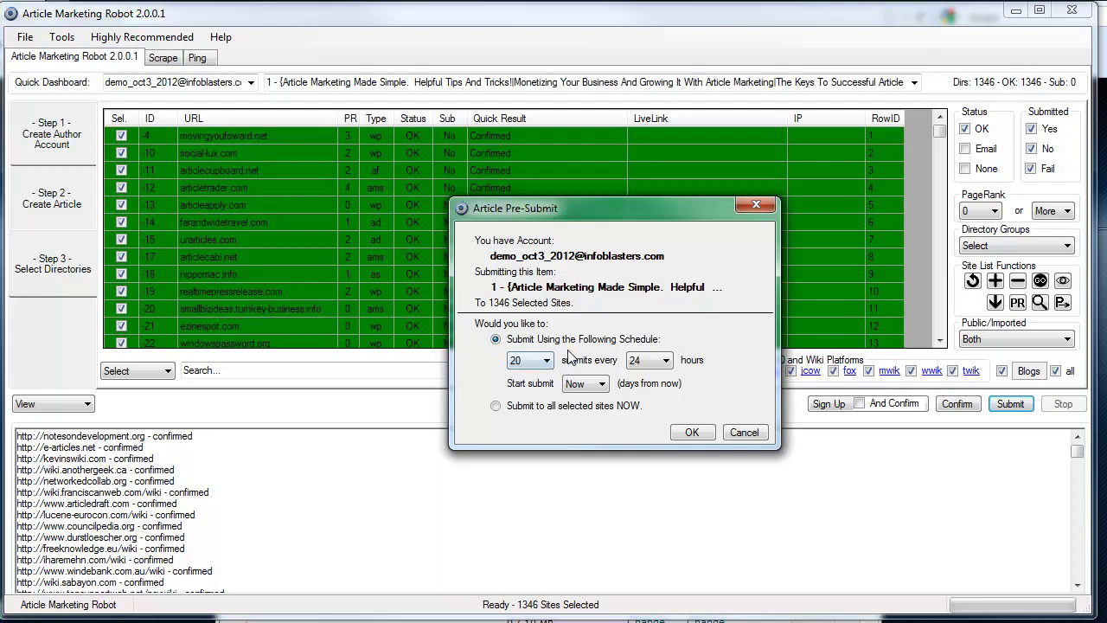
click(527, 361)
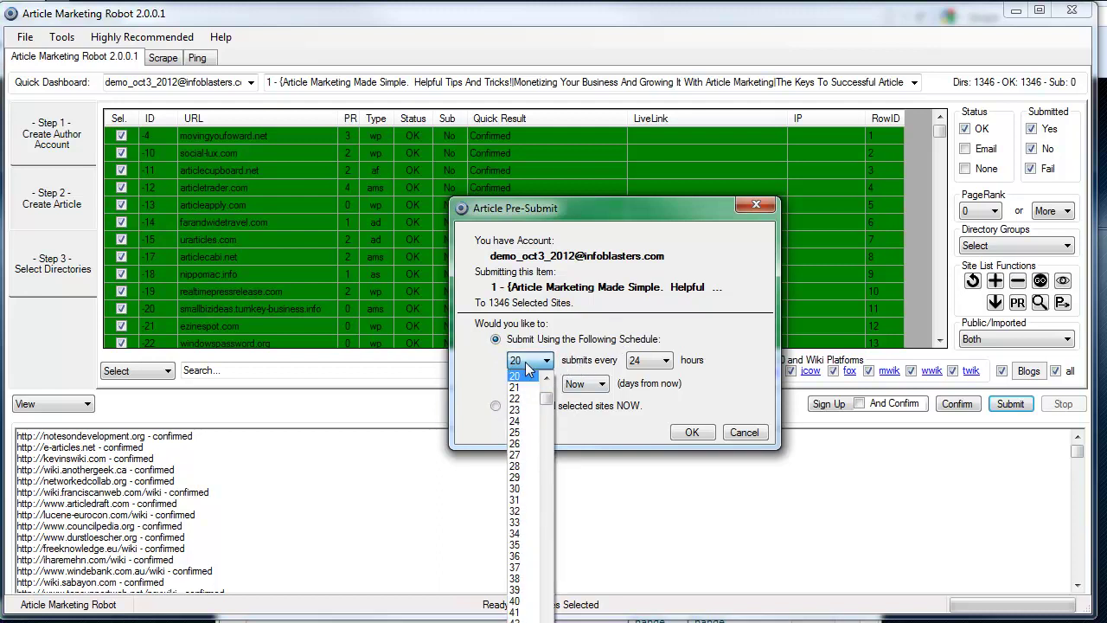
click(526, 363)
click(596, 386)
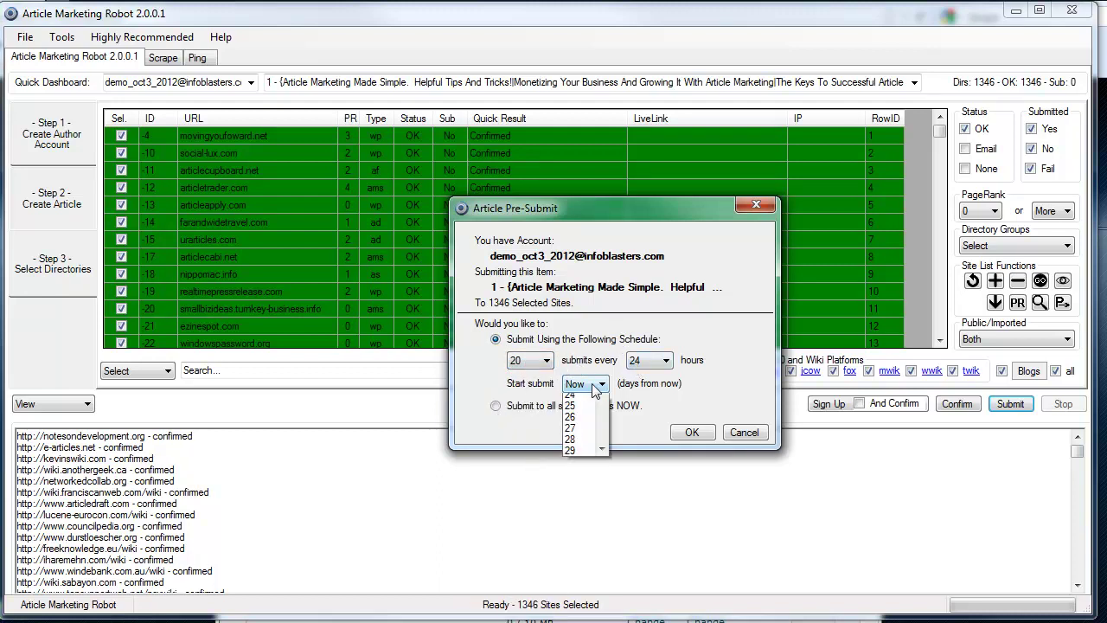
click(679, 400)
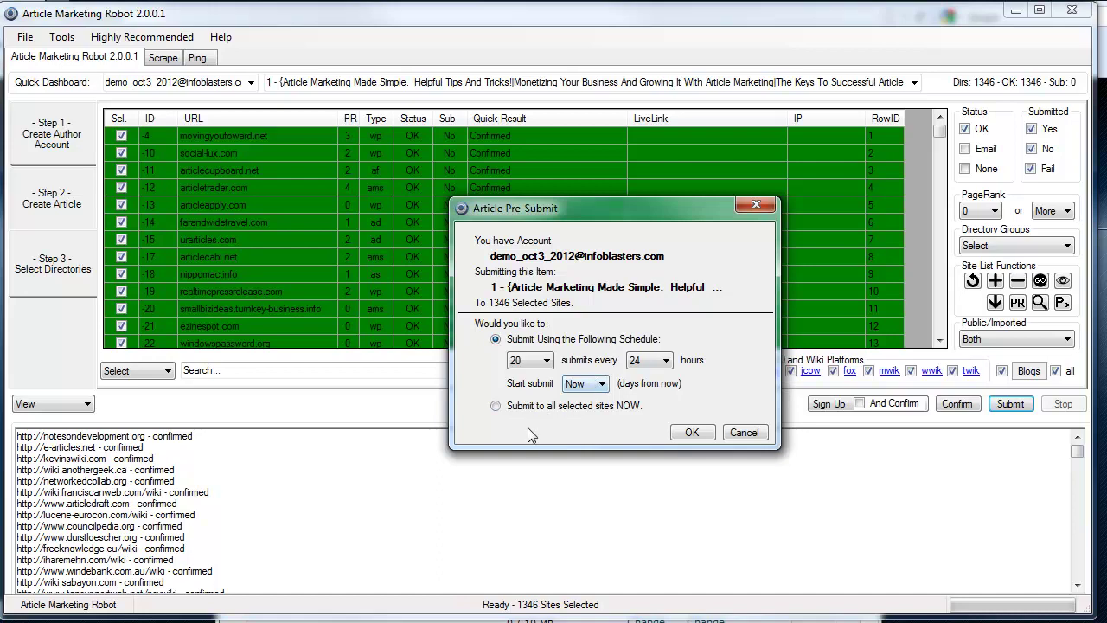
click(523, 410)
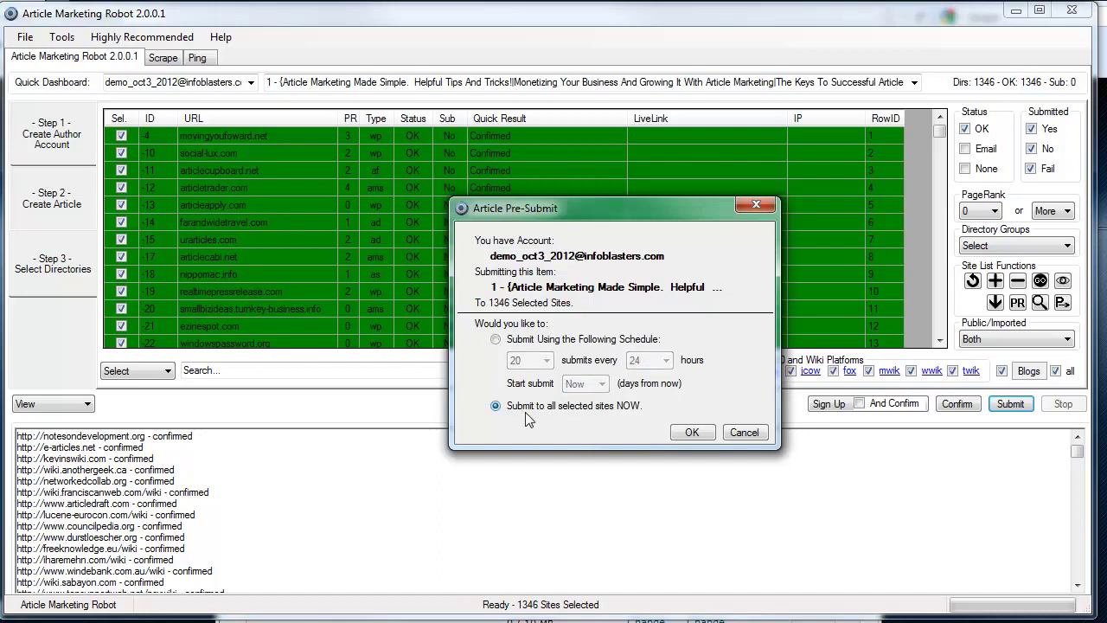
click(686, 436)
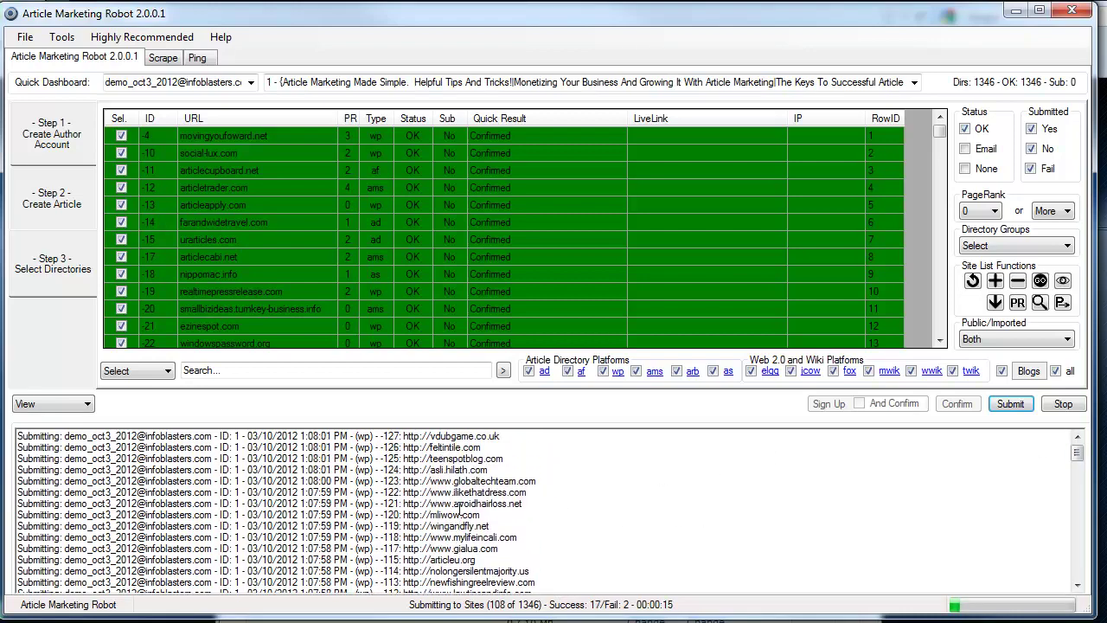
Step: Refresh the site list three times during submission, scrolling the grid to check submitted rows and live links
click(972, 282)
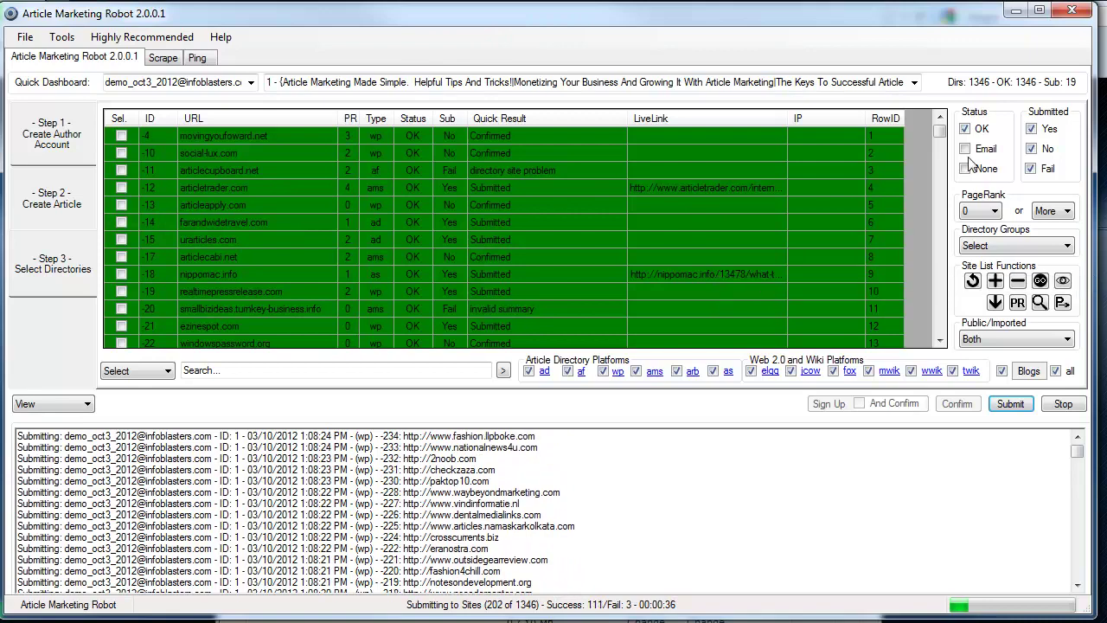
drag(940, 131, 934, 176)
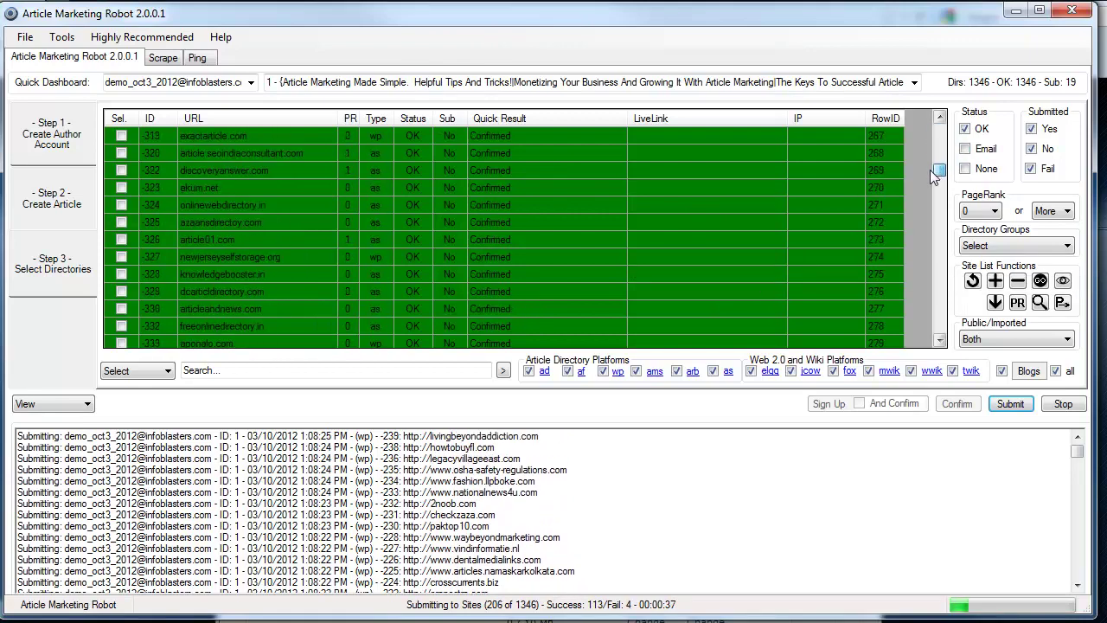
click(973, 282)
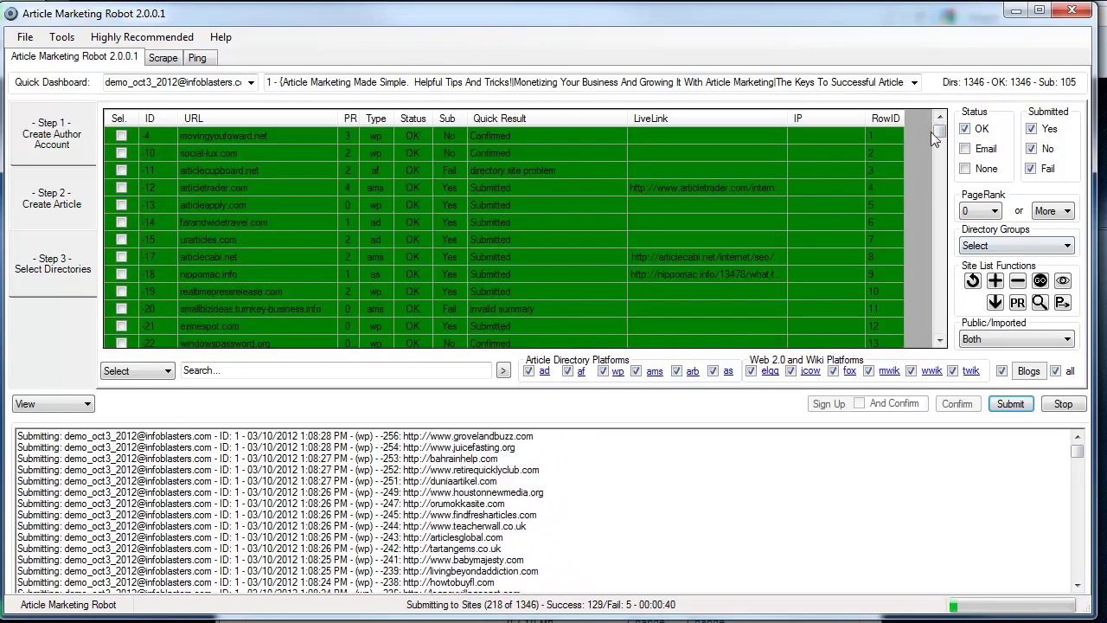
drag(940, 130, 932, 97)
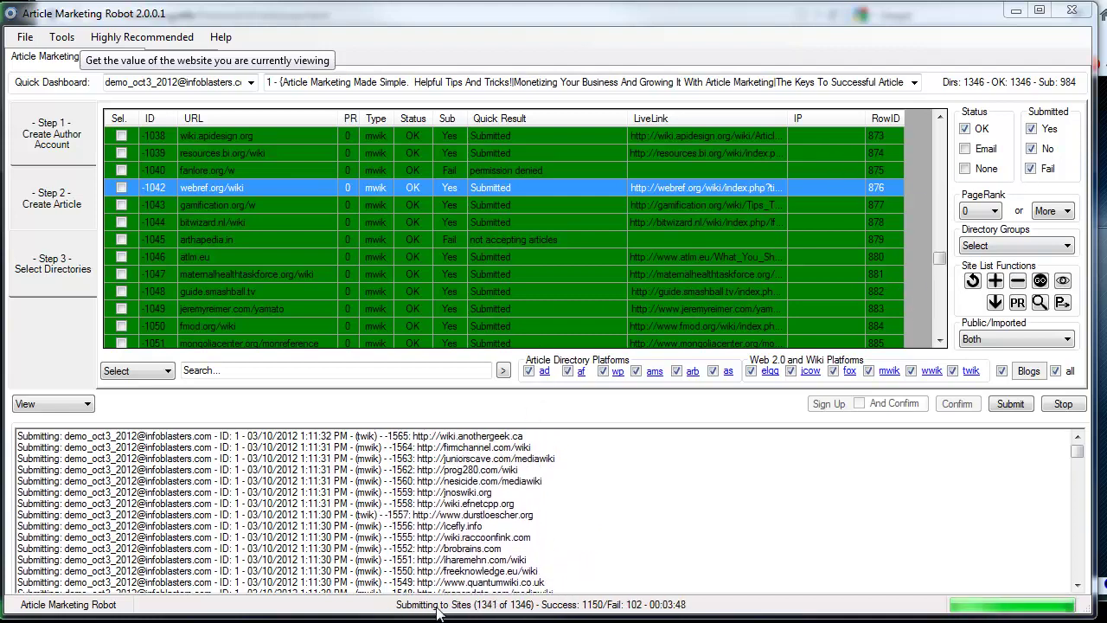
click(972, 281)
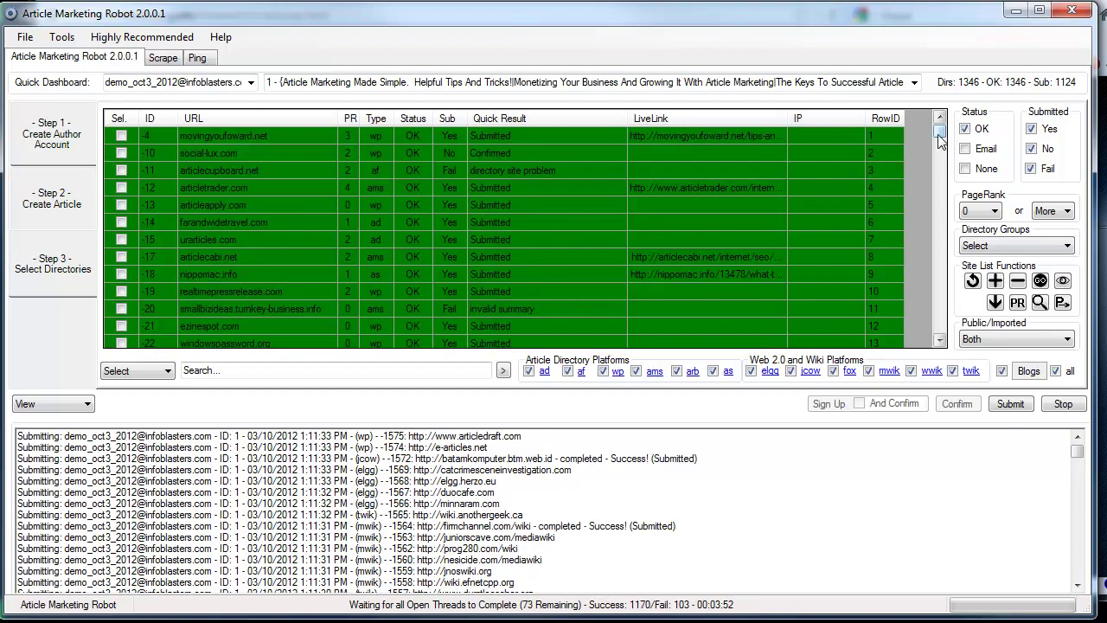
drag(939, 130, 934, 251)
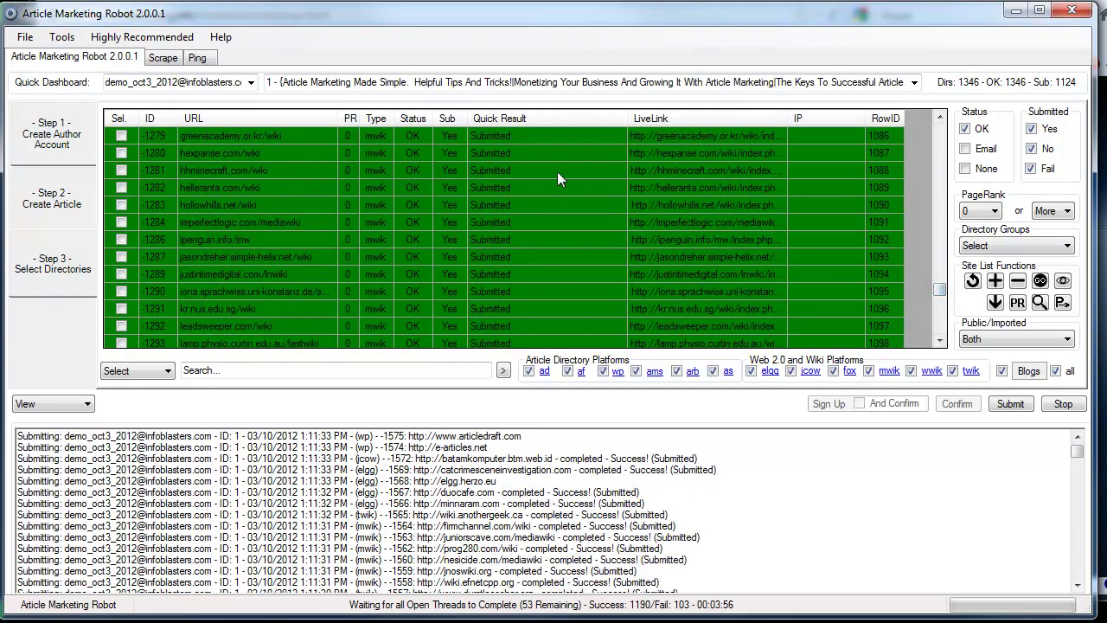
Step: Check the hhminecraft.com live post in Firefox, close it, and refresh the submission site list
double_click(656, 172)
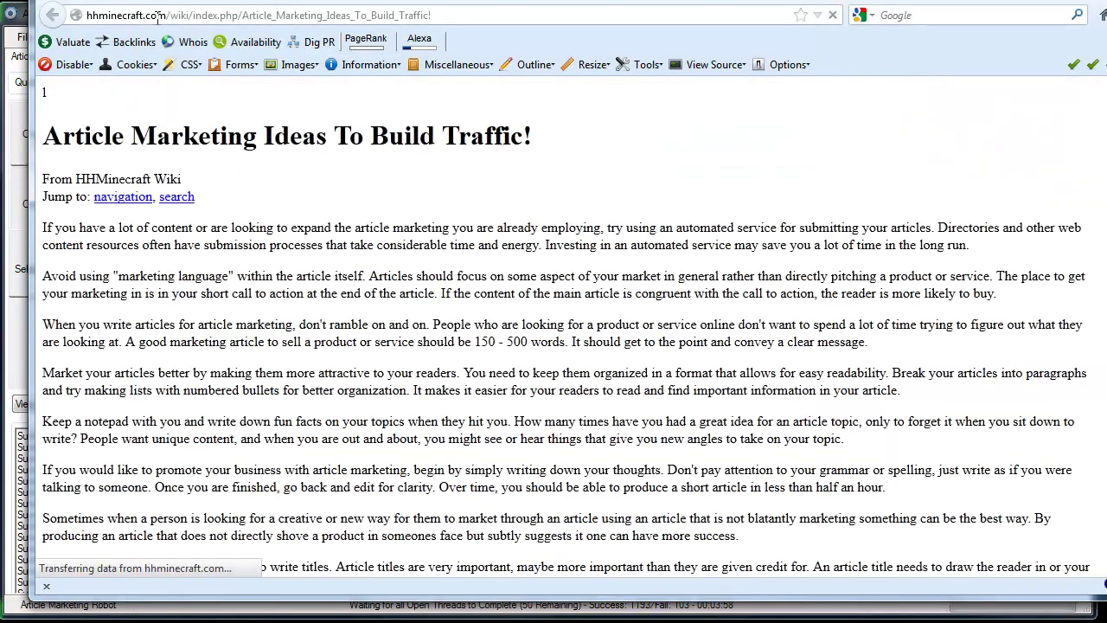
scroll(405, 281, down, 5)
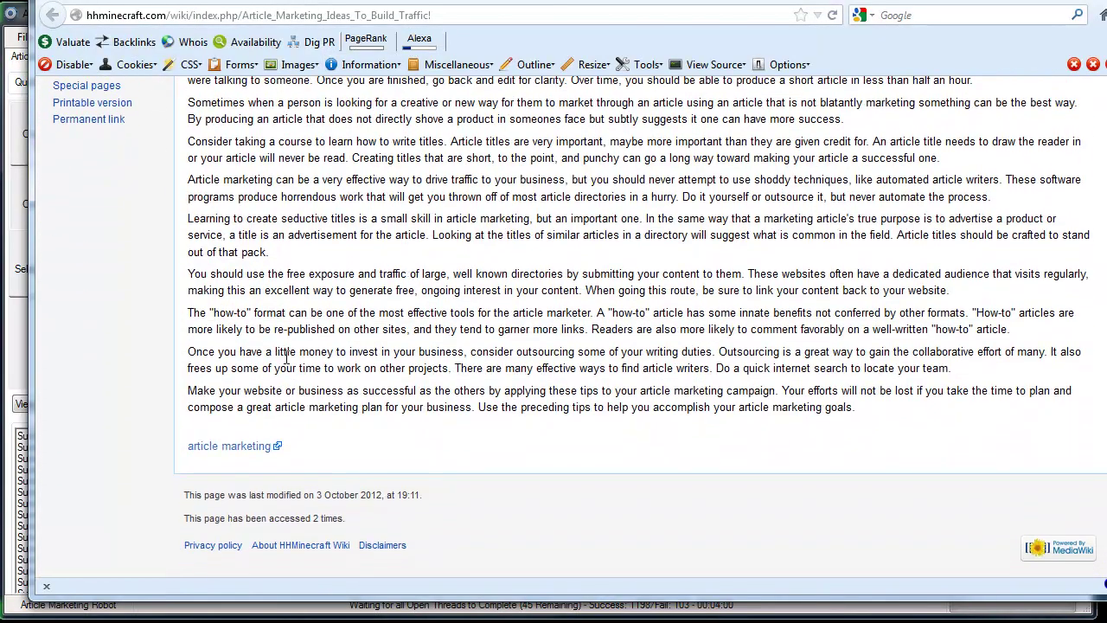
key(ctrl+w)
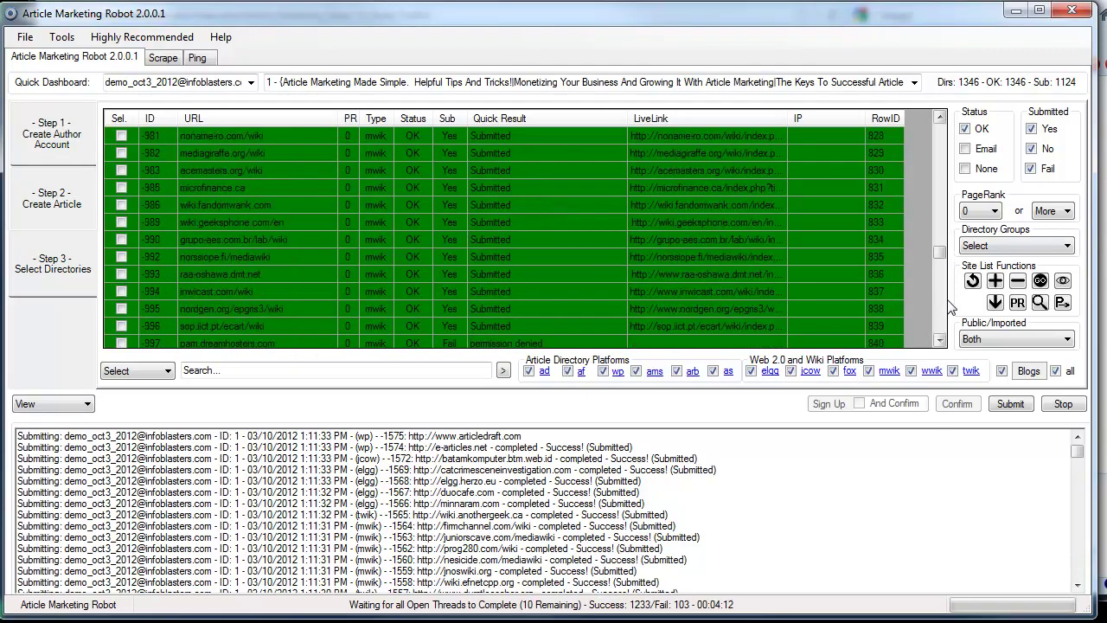
click(972, 284)
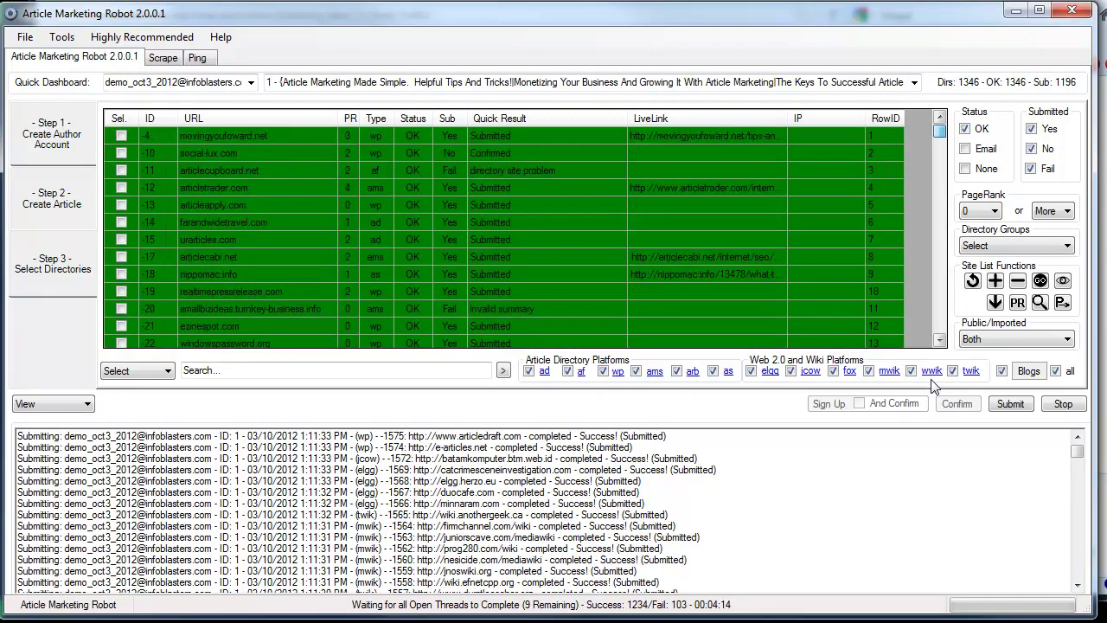
drag(939, 130, 941, 329)
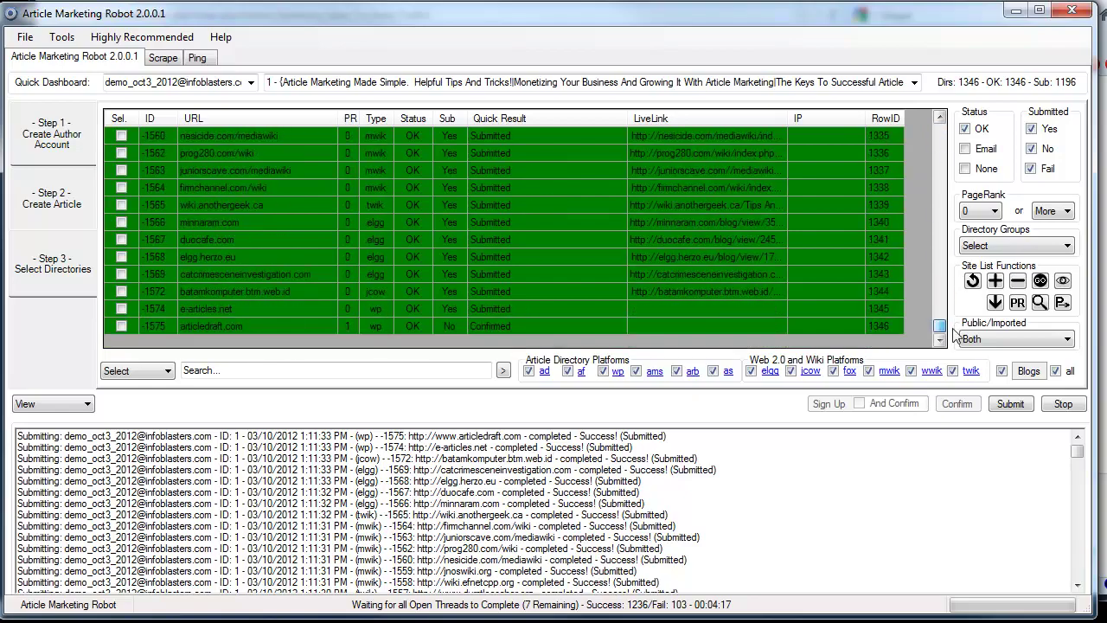
Step: Open and review the batamkomputer, Cat CSI, Another Geek and firmCHANNEL live posts in Firefox
double_click(669, 291)
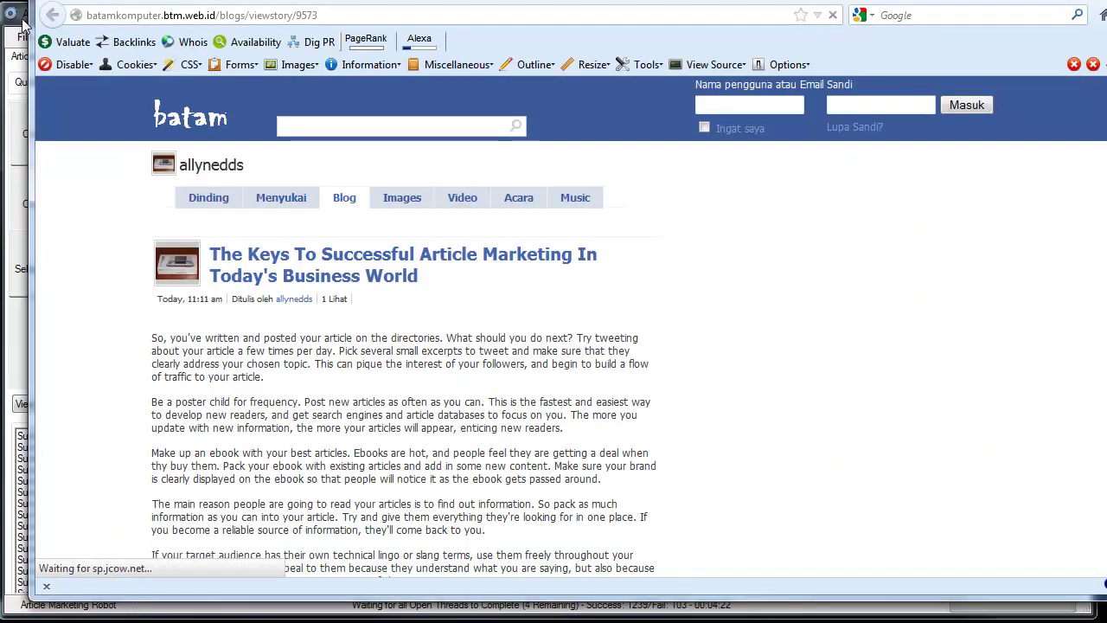
key(alt+F4)
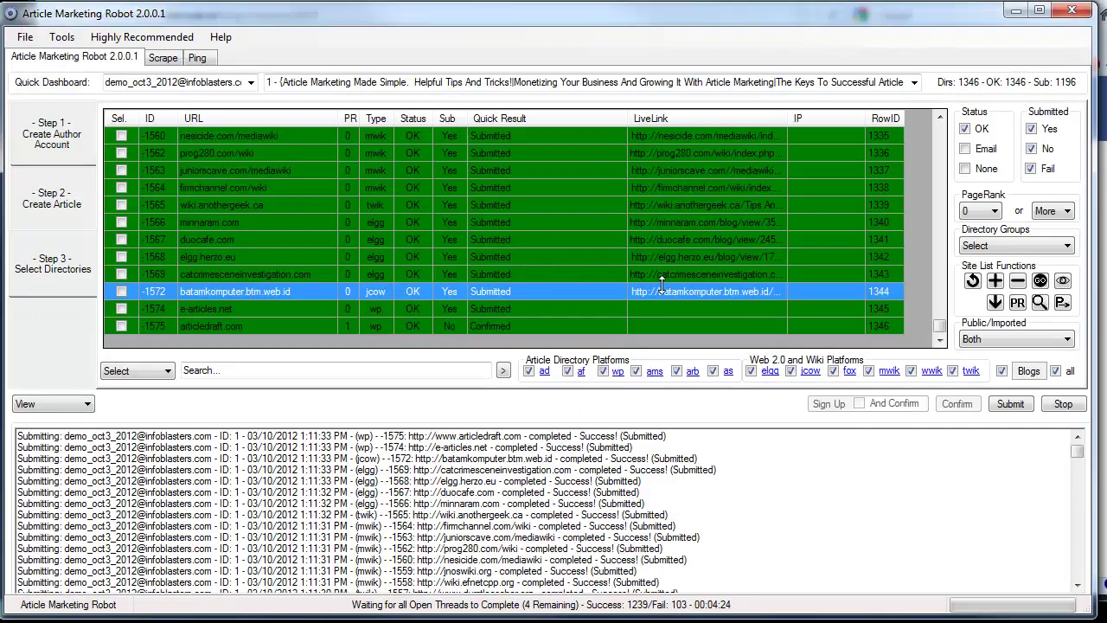
double_click(662, 274)
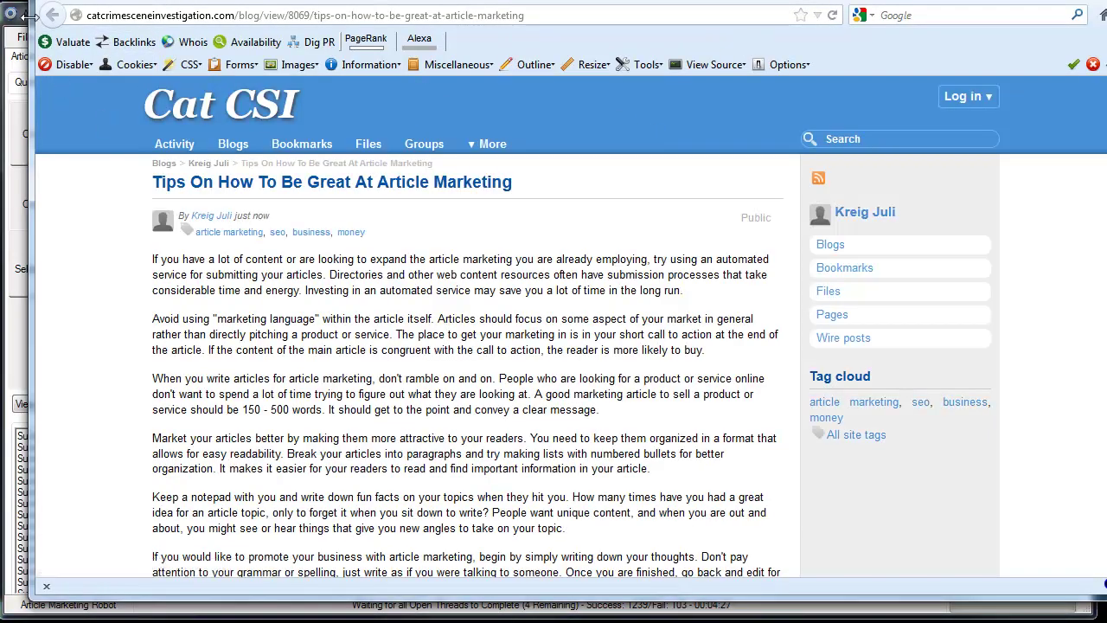
click(24, 25)
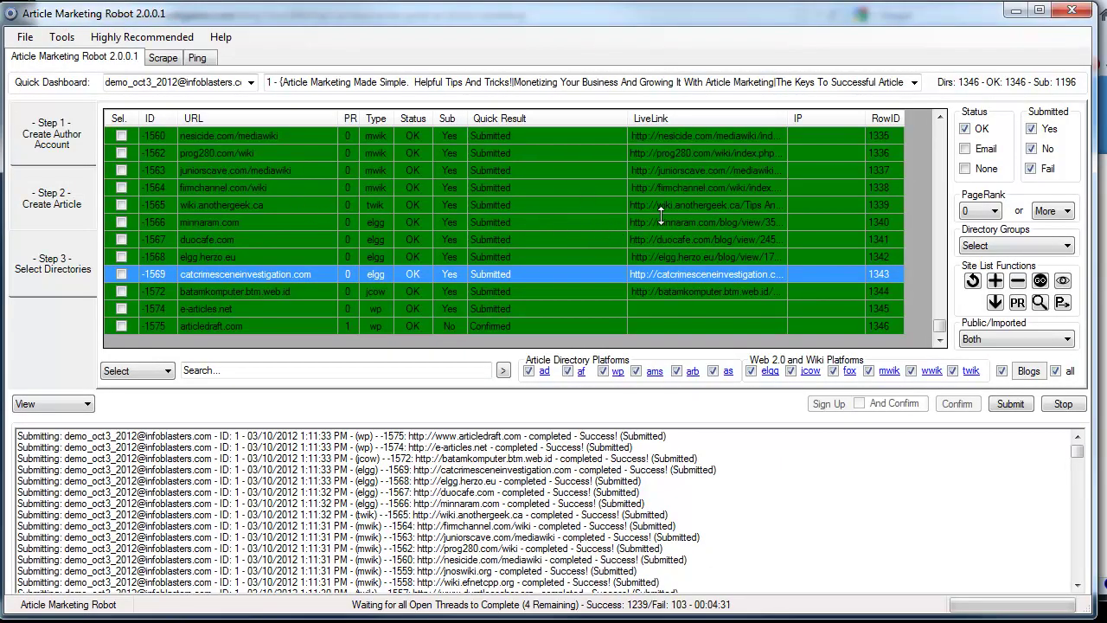
double_click(706, 205)
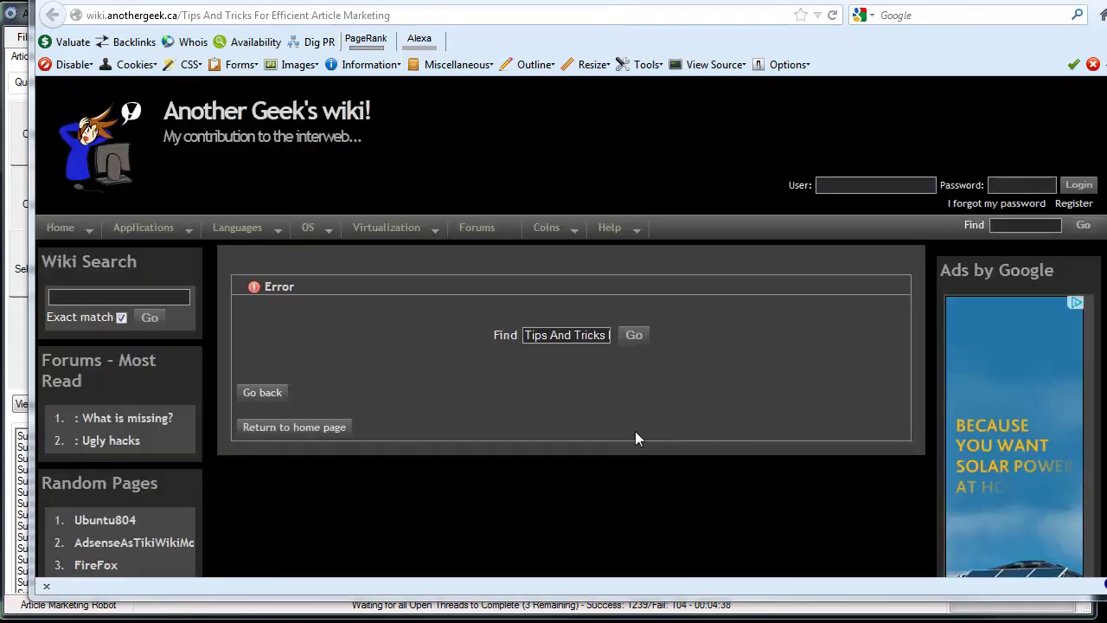
click(21, 21)
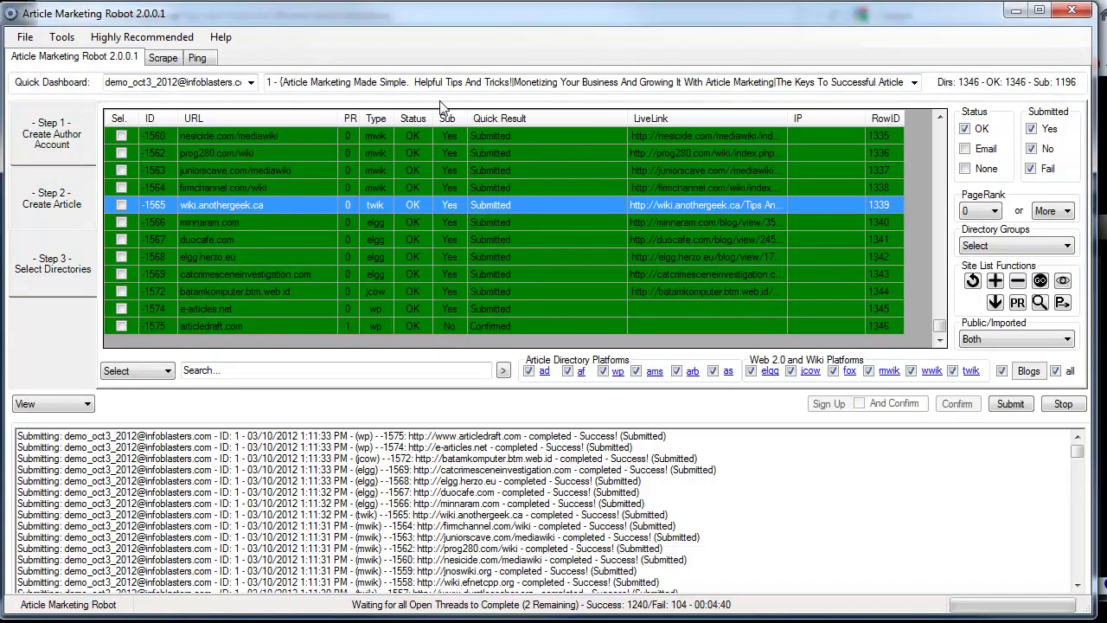
double_click(684, 188)
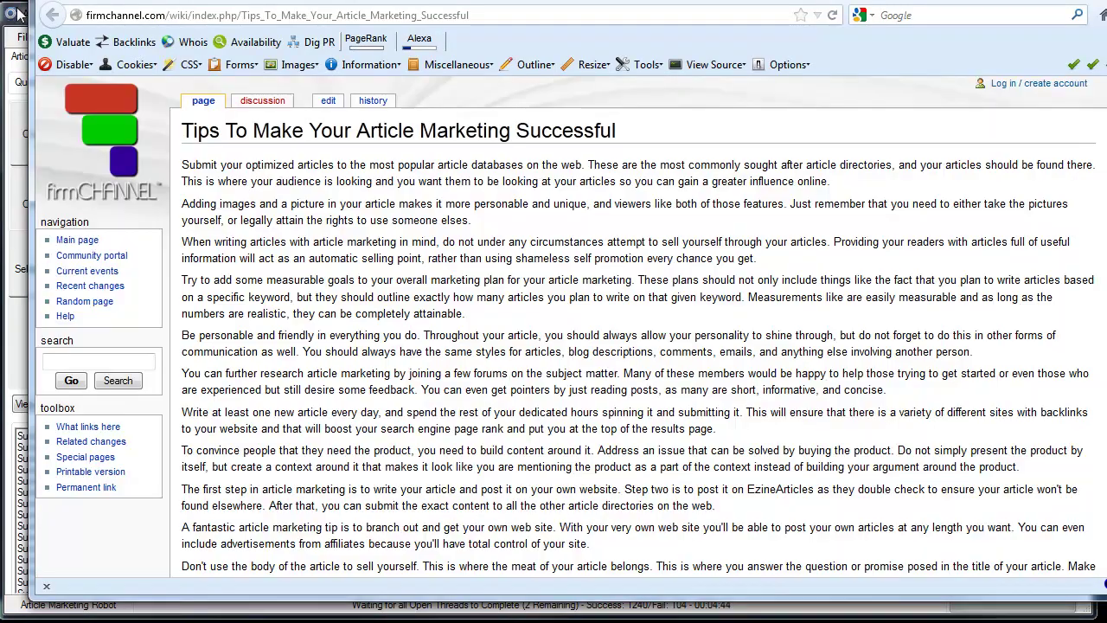
click(14, 268)
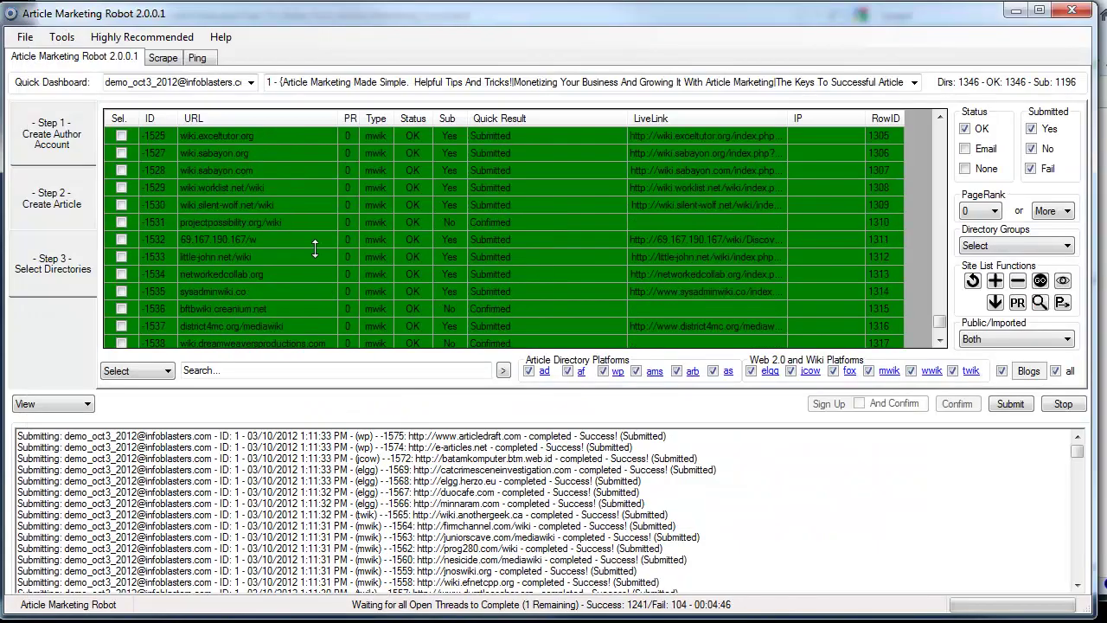
scroll(294, 260, up, 13)
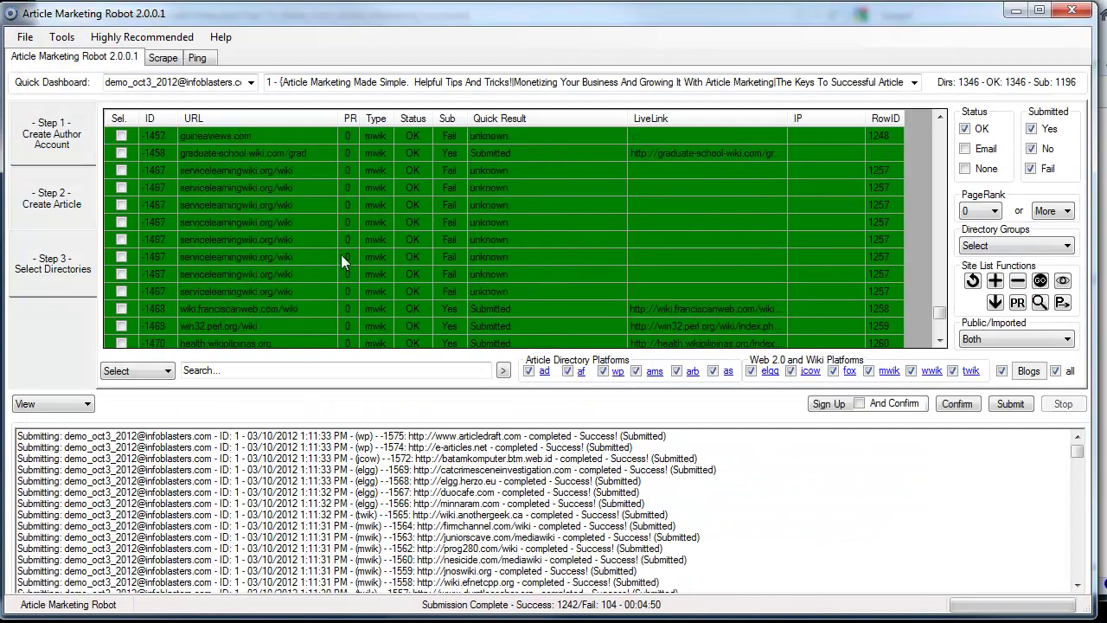
Step: Verify row 1's movingyoufoward.net live article, then refresh the list to 1210 submitted of 1346
scroll(385, 247, up, 20)
scroll(427, 200, up, 15)
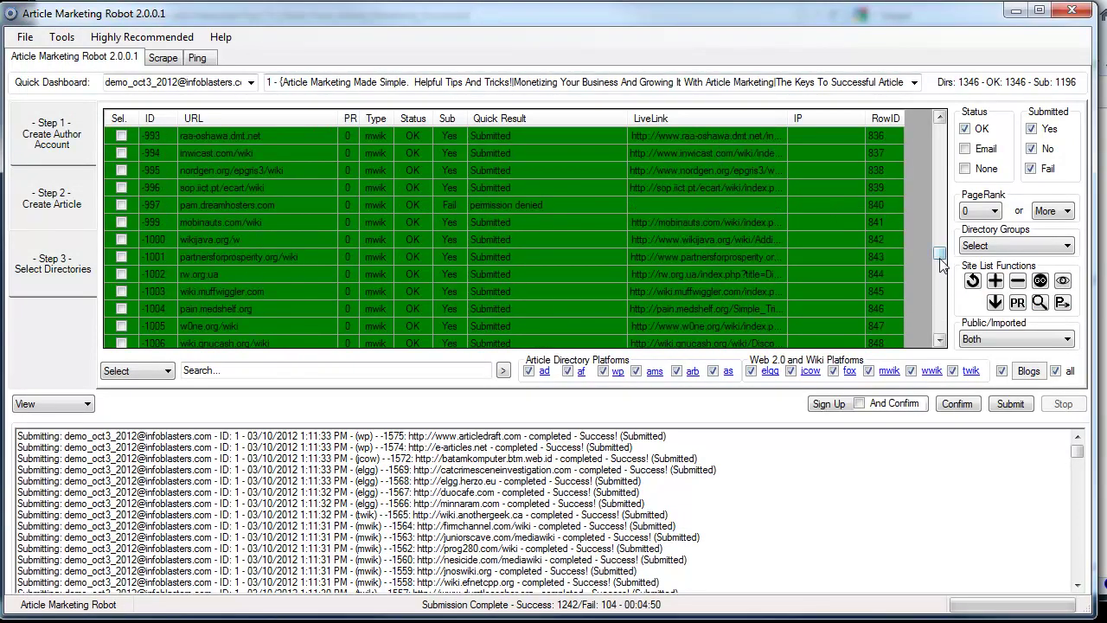
drag(936, 255, 925, 129)
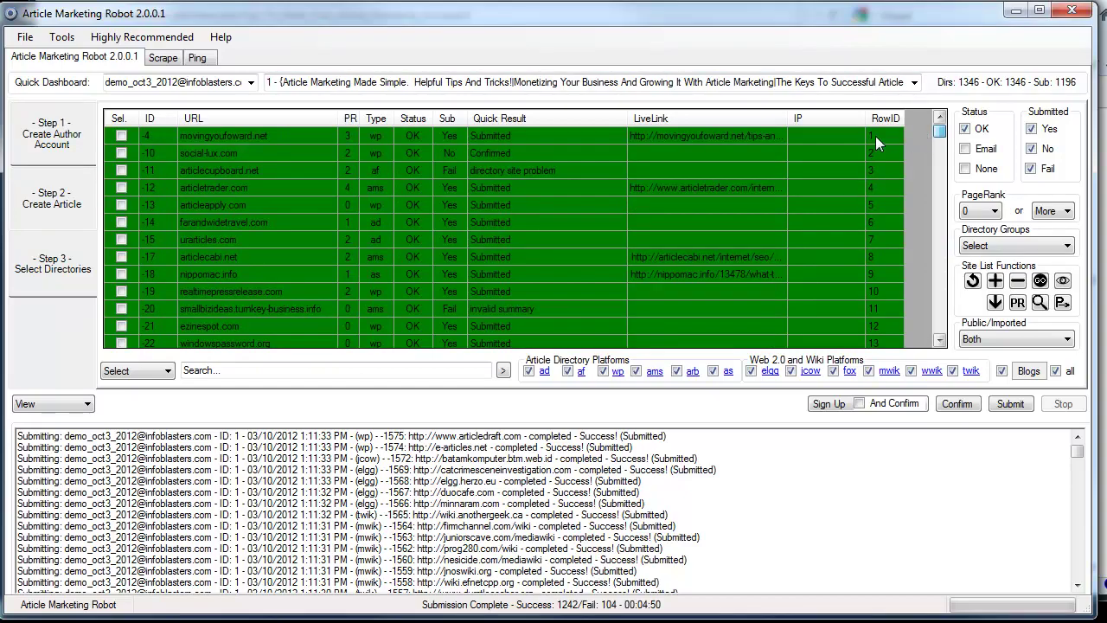
double_click(733, 135)
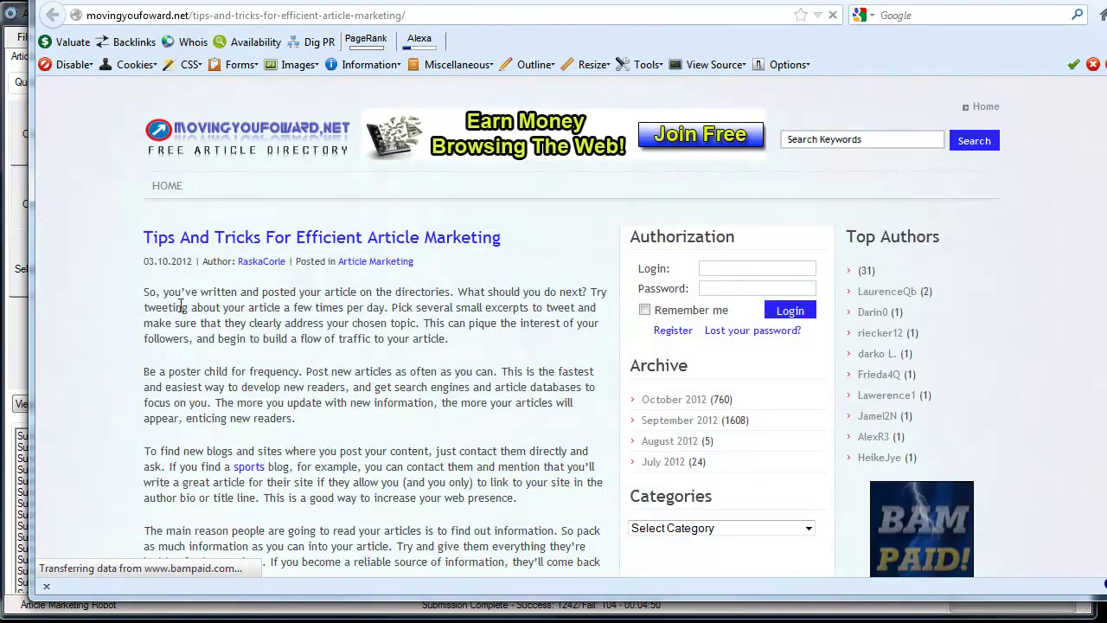
key(alt+F4)
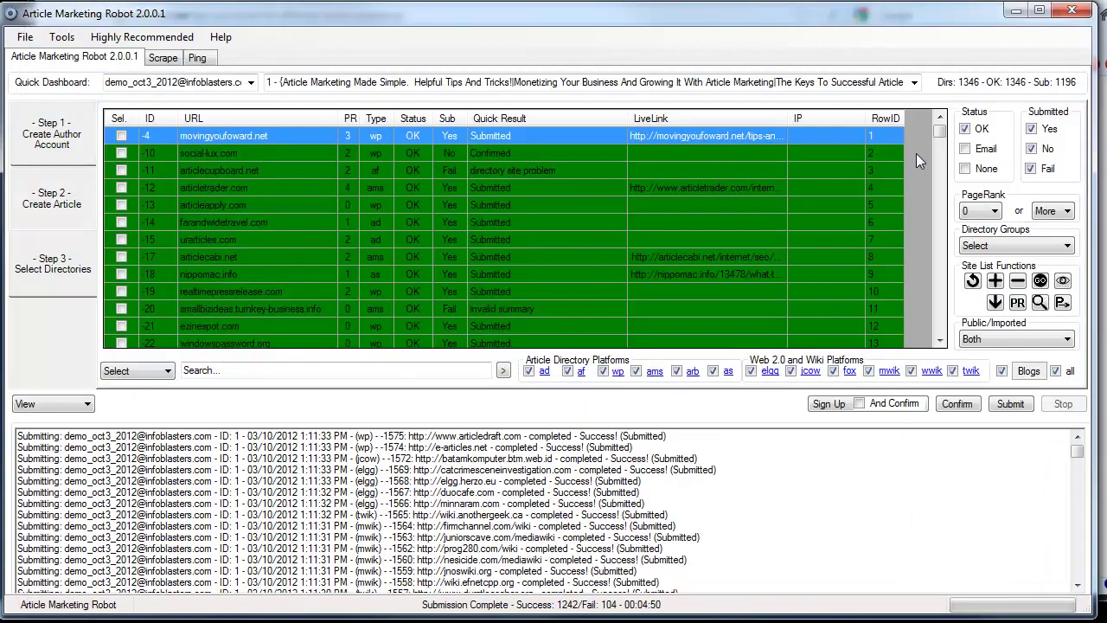
click(971, 282)
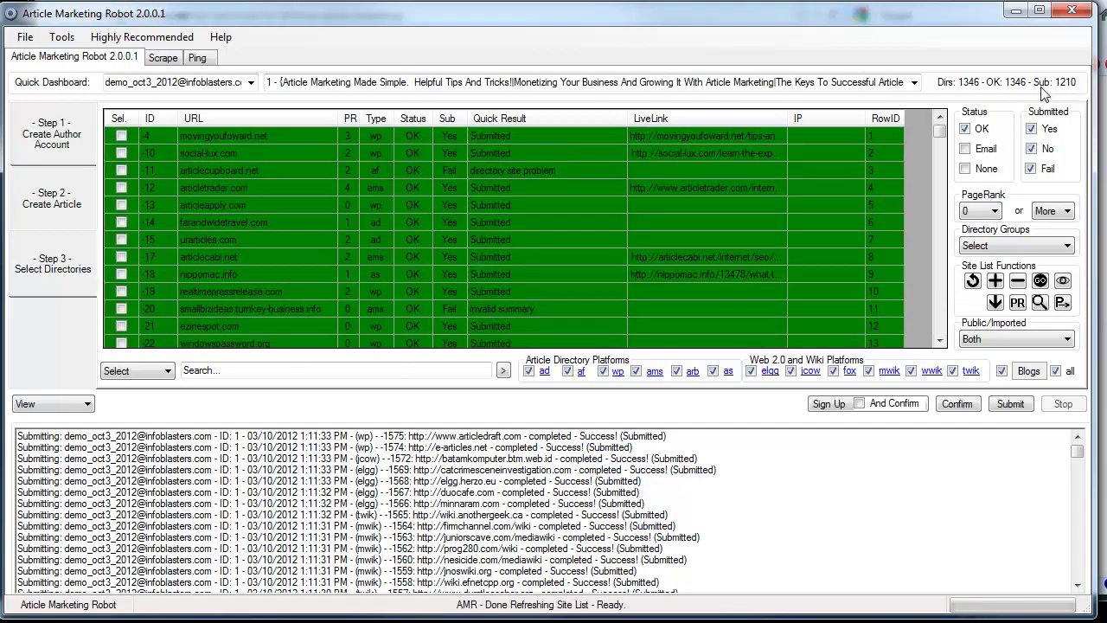
drag(939, 130, 900, 246)
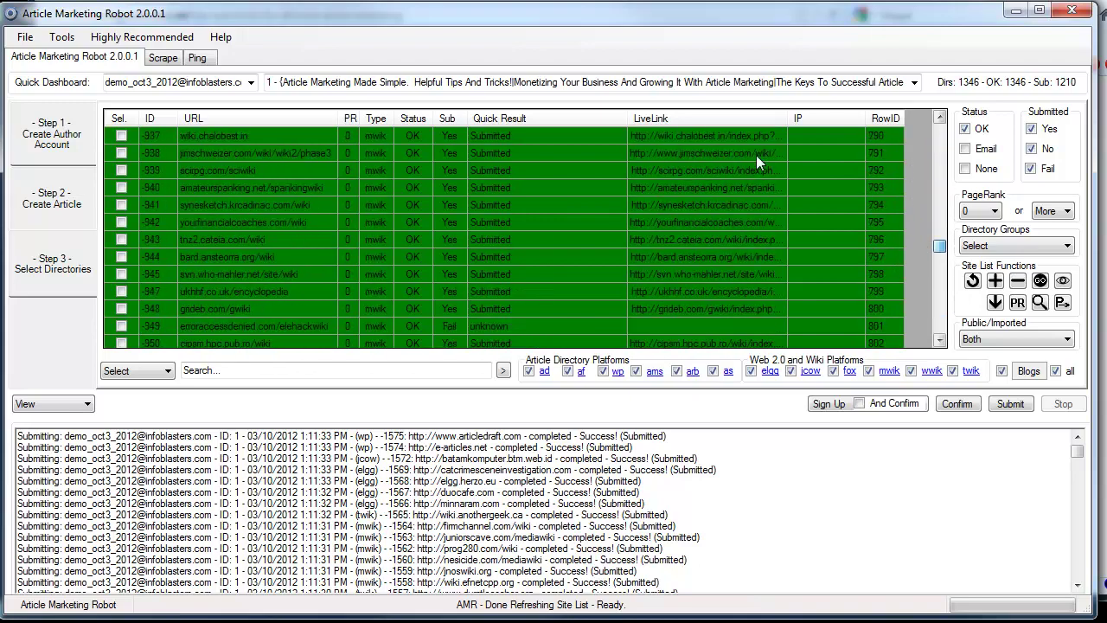
Step: Select wiki rows 790 through 797, from wiki.chalobest.in to bard.ansteorra.org
click(803, 138)
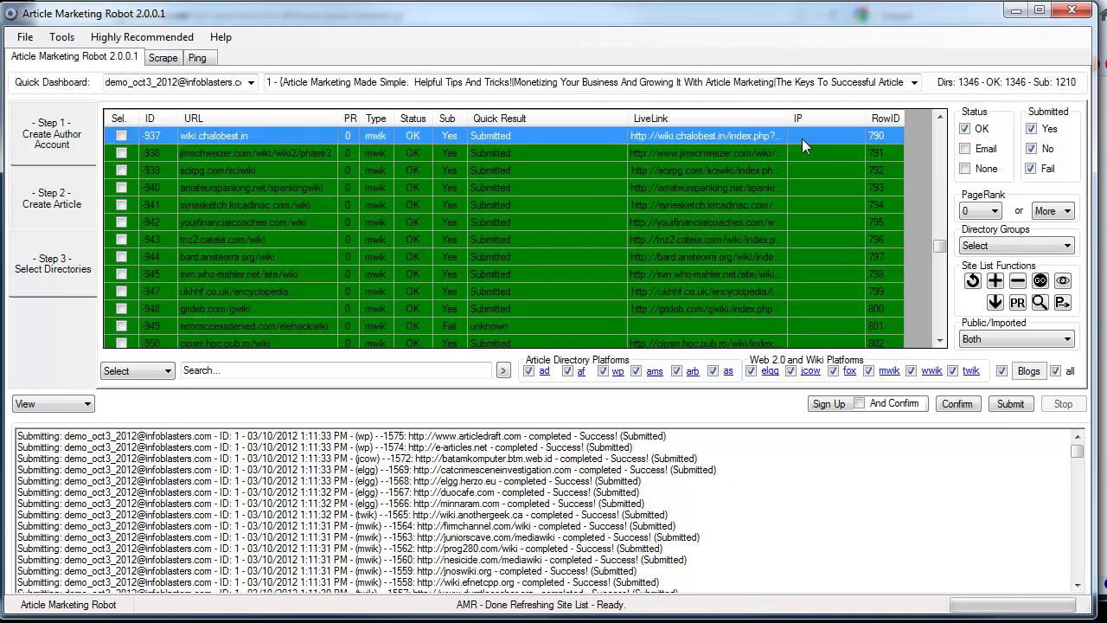
shift+click(797, 253)
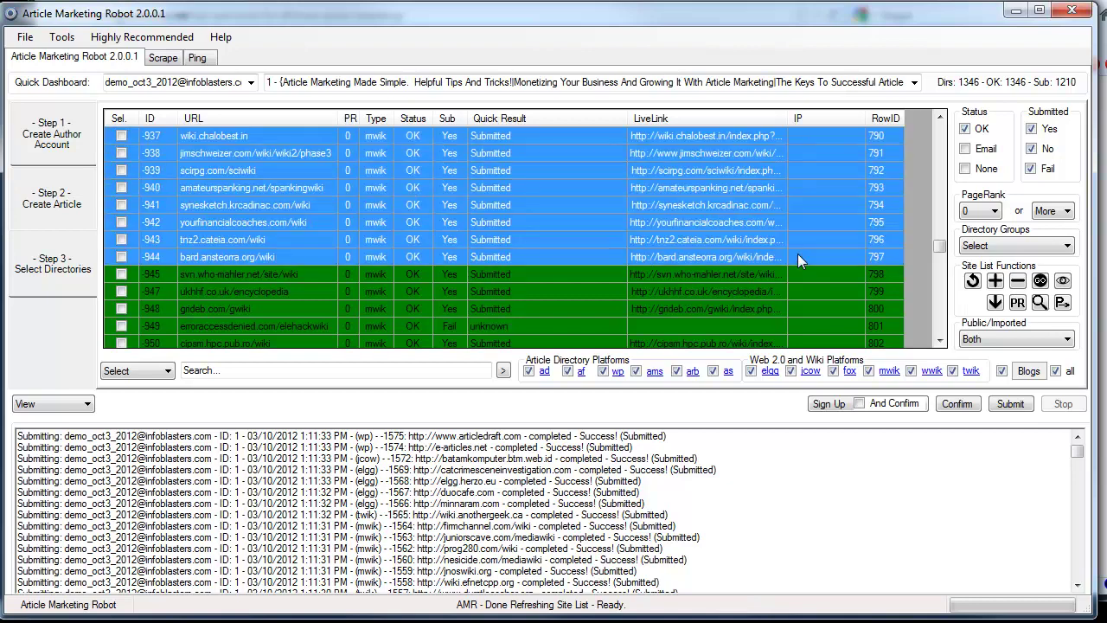
scroll(814, 177, up, 1)
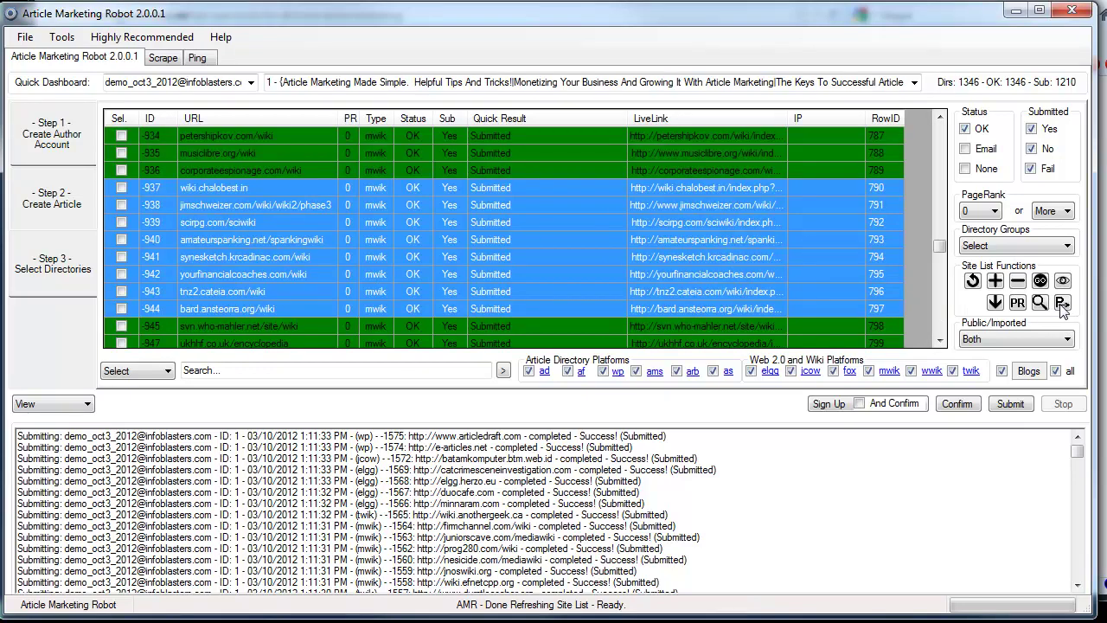
Step: Load the selected wiki URLs into the ping queue and bring up the Ping Servers list
click(202, 58)
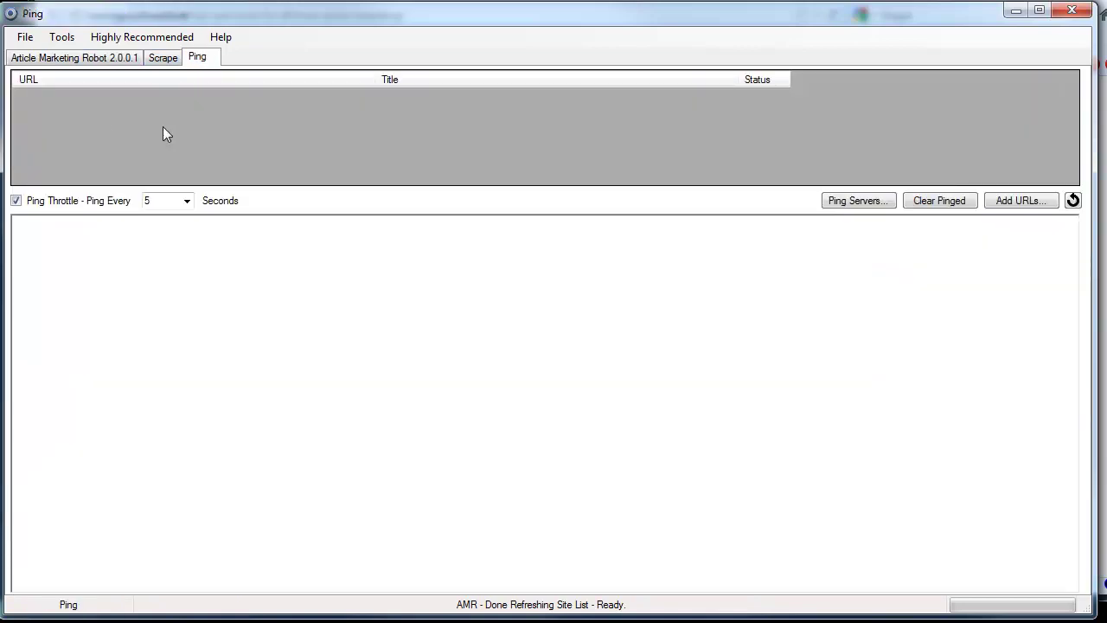
click(1072, 201)
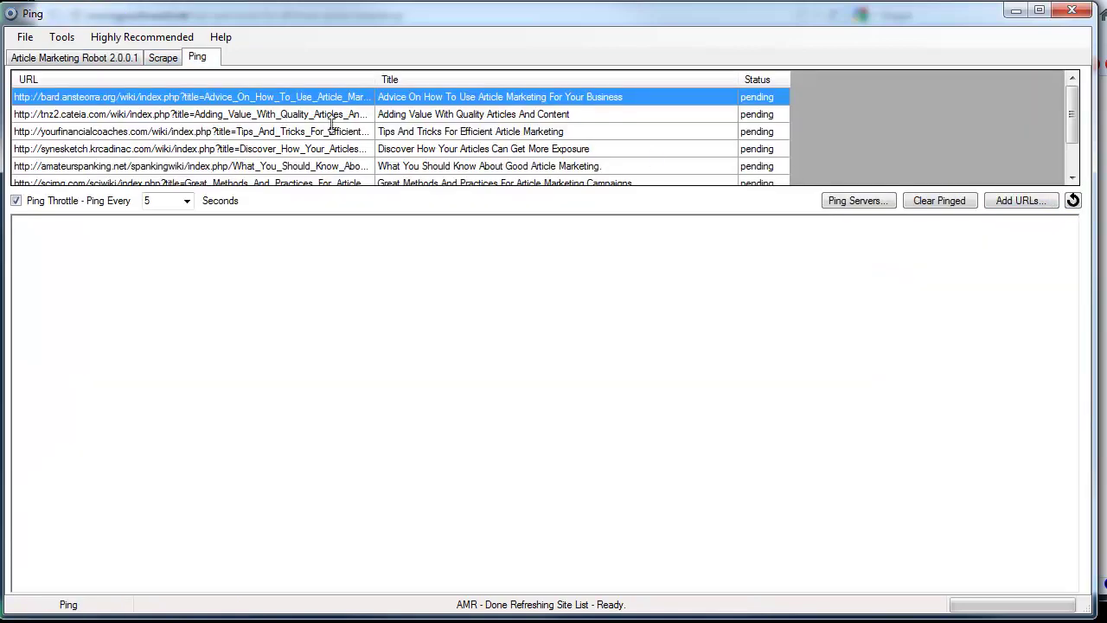
scroll(1060, 104, down, 1)
scroll(1060, 104, up, 1)
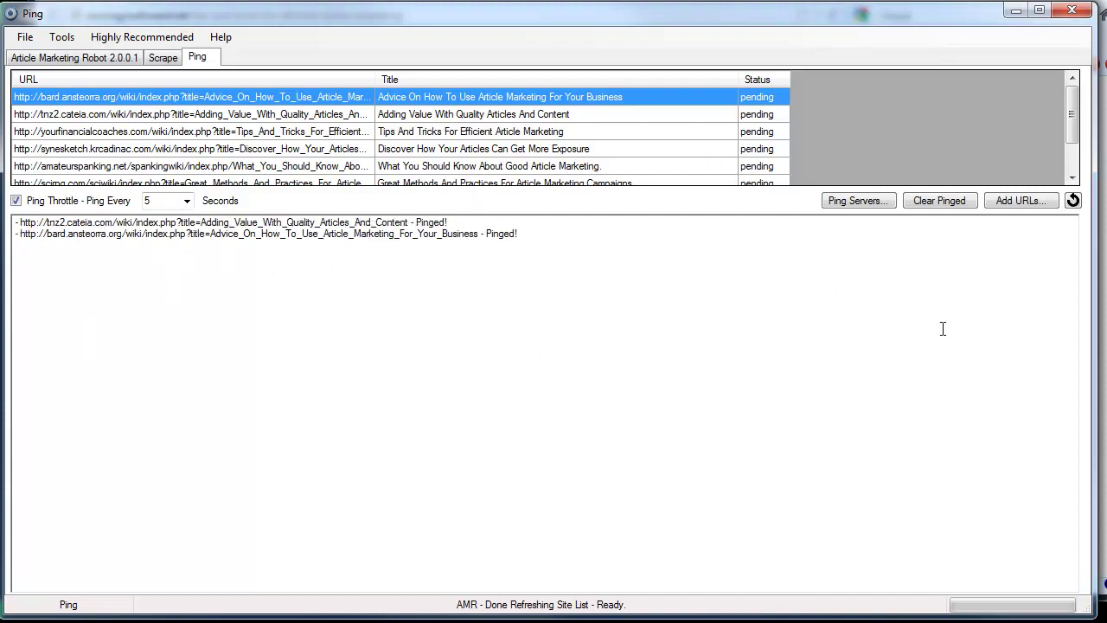
click(867, 203)
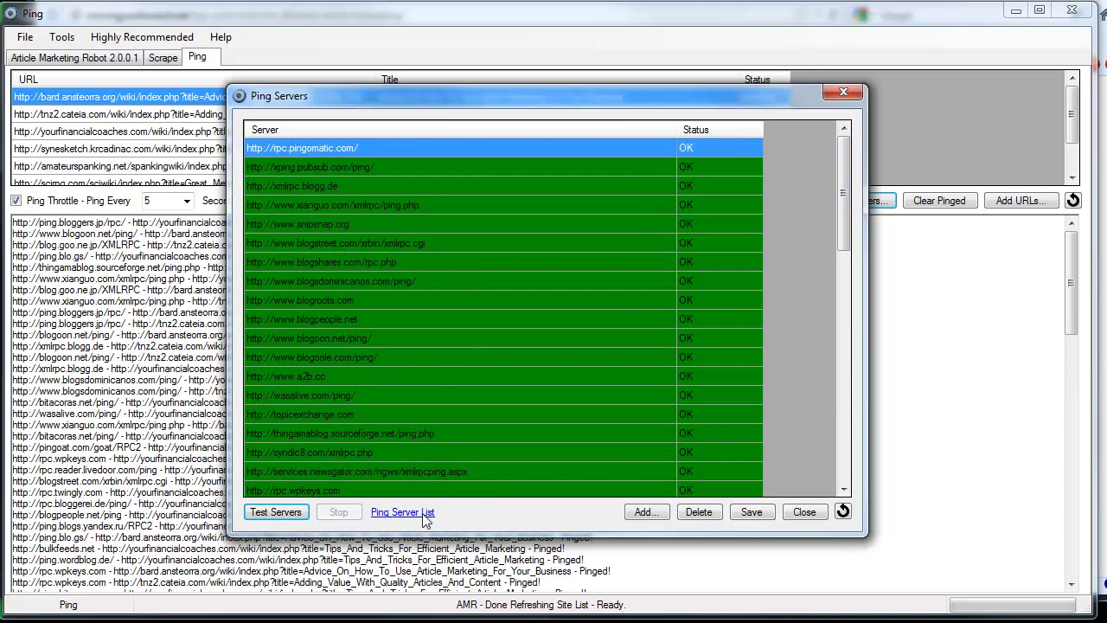
Step: Close Ping Servers and reload the ping queue, showing bard.ansteorra.org through amateurspanking.net posts as pinged
click(844, 92)
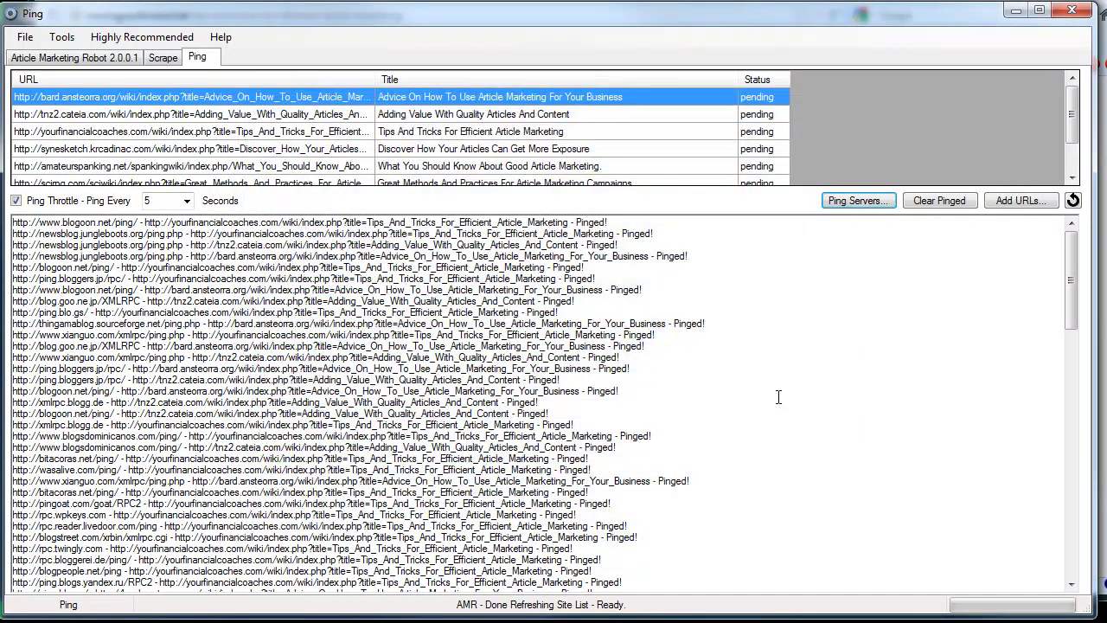
click(1073, 171)
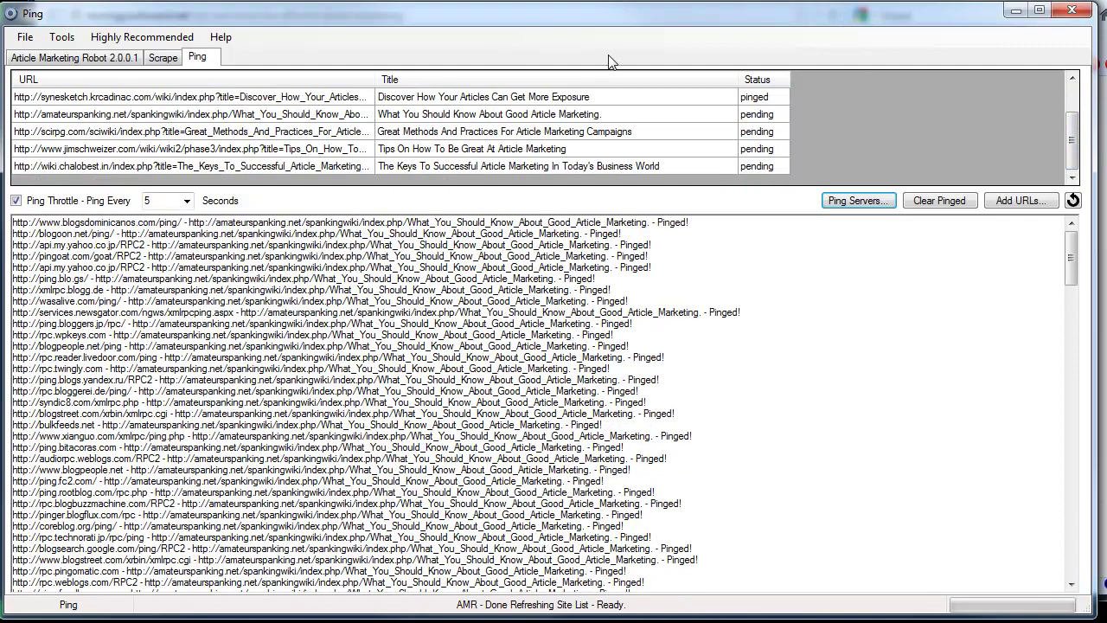
click(102, 59)
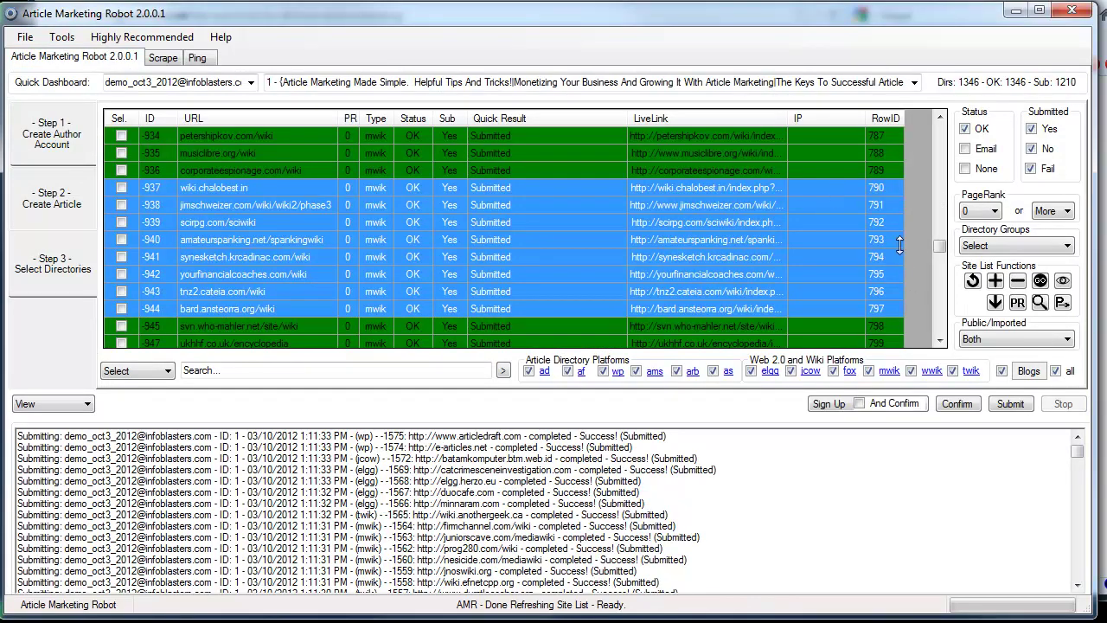
click(196, 59)
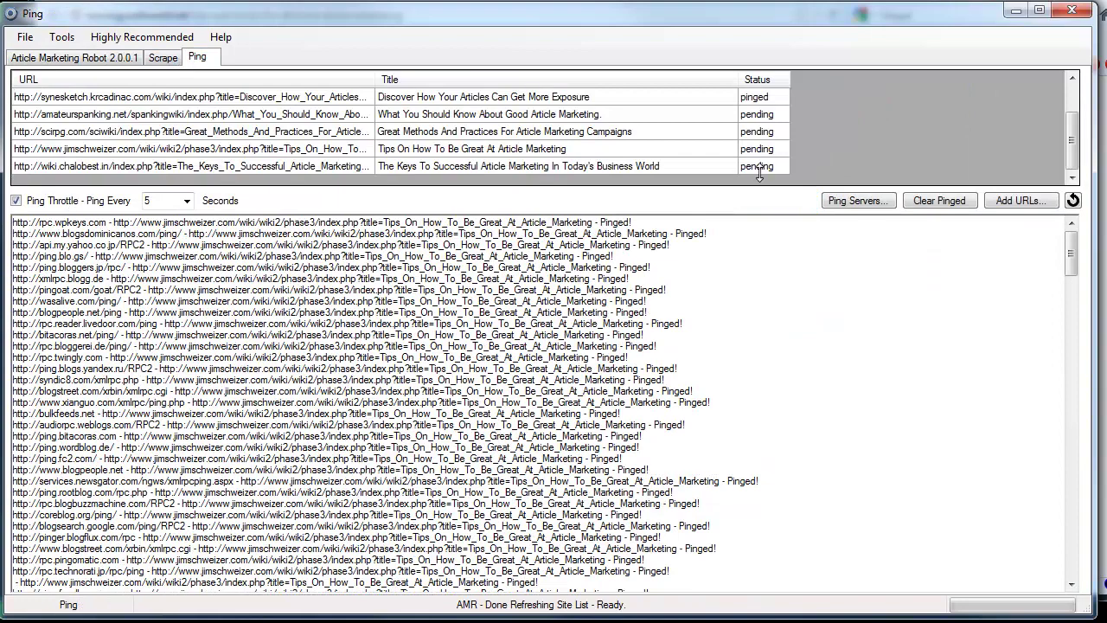
click(1074, 204)
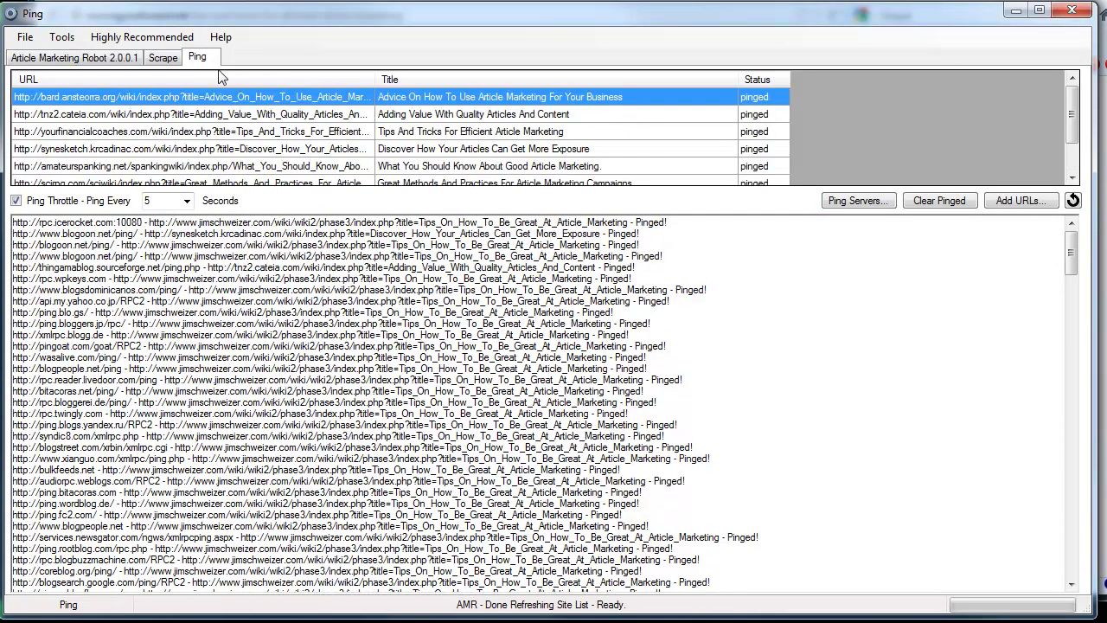